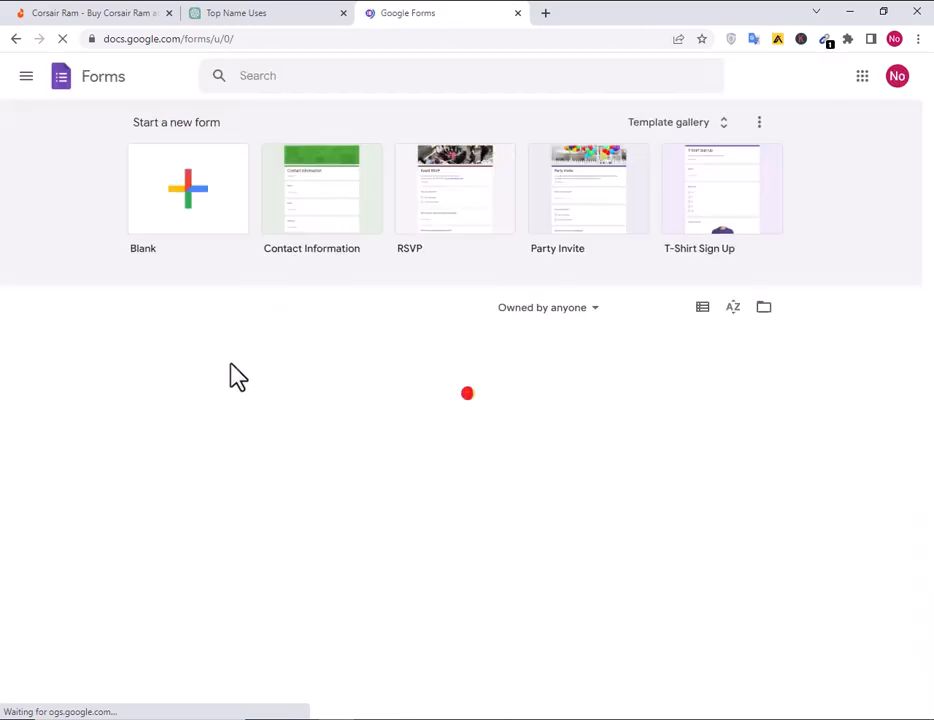
- Create a blank form and set the theme's header font to Oswald Bold
{"action": "left_click", "coordinate": [195, 210]}
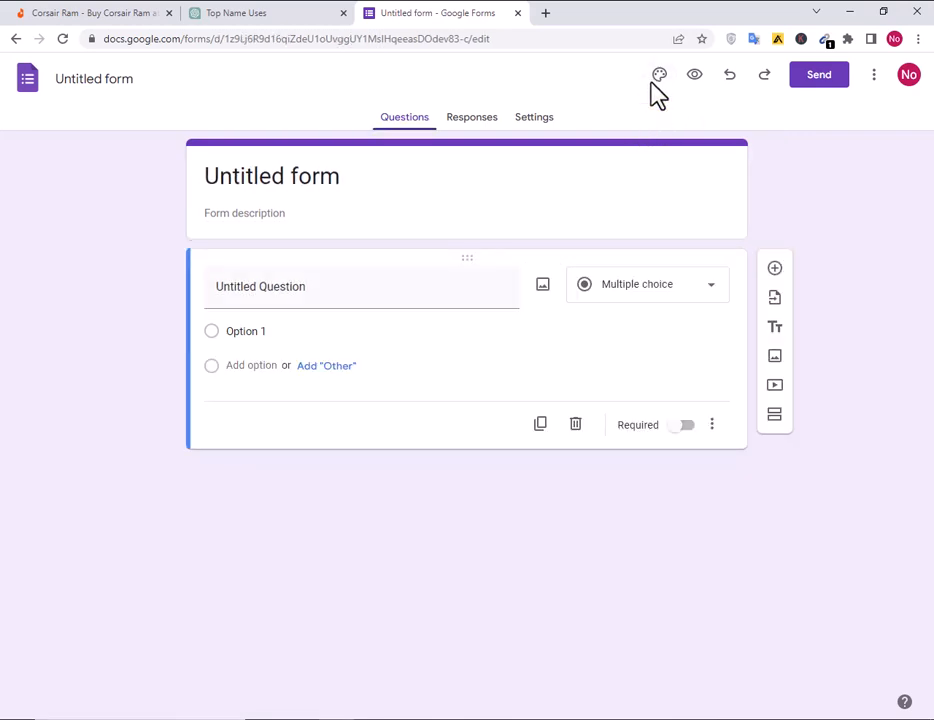
{"action": "left_click", "coordinate": [658, 78]}
{"action": "left_click", "coordinate": [757, 244]}
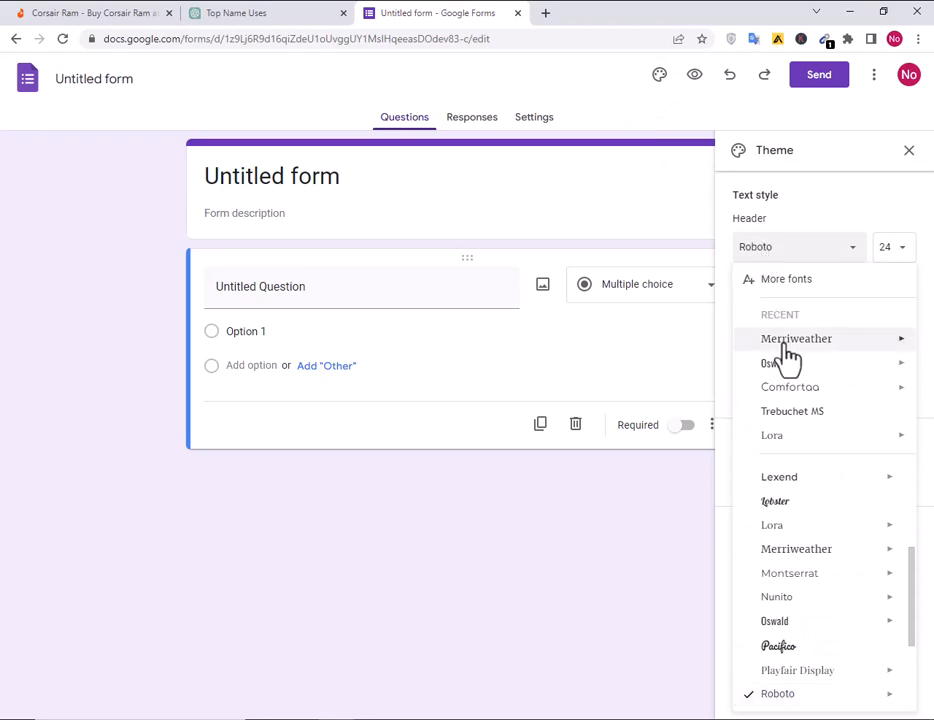
{"action": "mouse_move", "coordinate": [786, 369]}
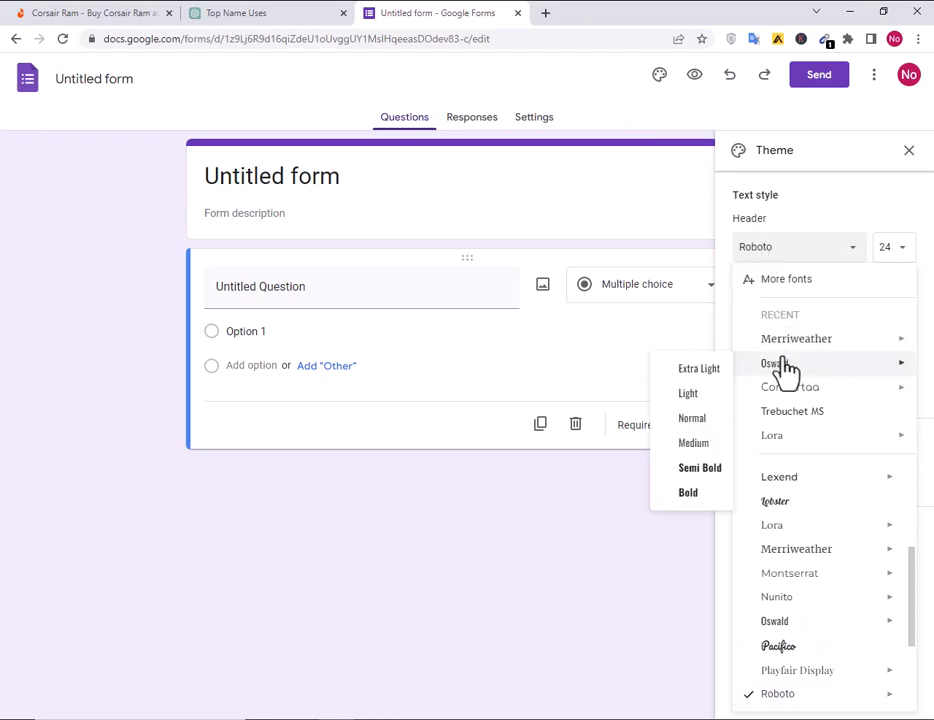
{"action": "left_click", "coordinate": [689, 494]}
- Set the theme's question font to Merriweather Black and its text font to Lora Bold
{"action": "left_click", "coordinate": [800, 320]}
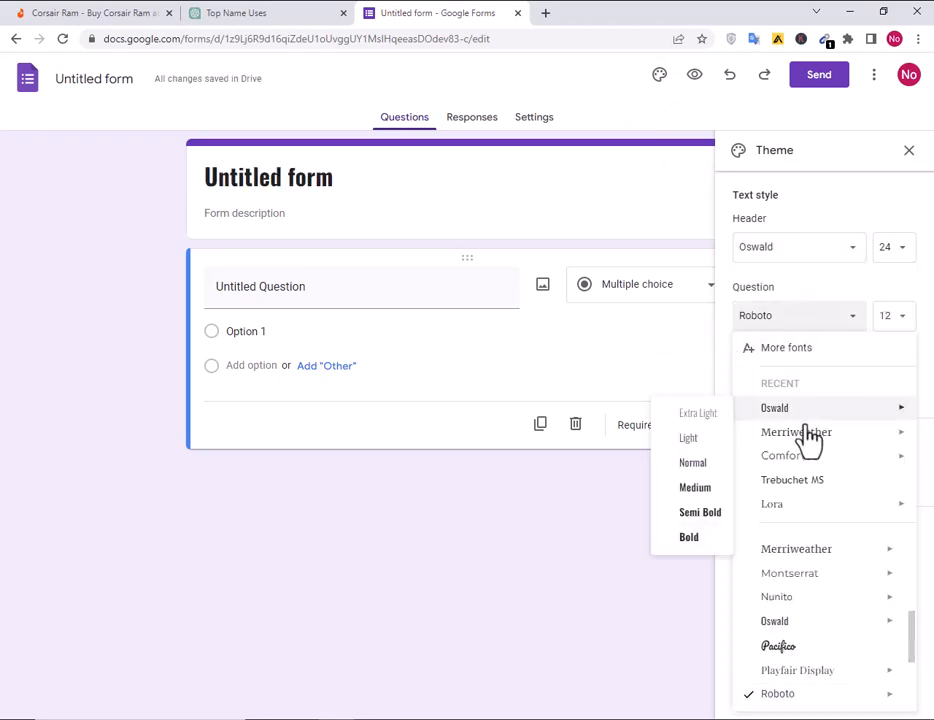
{"action": "mouse_move", "coordinate": [809, 440]}
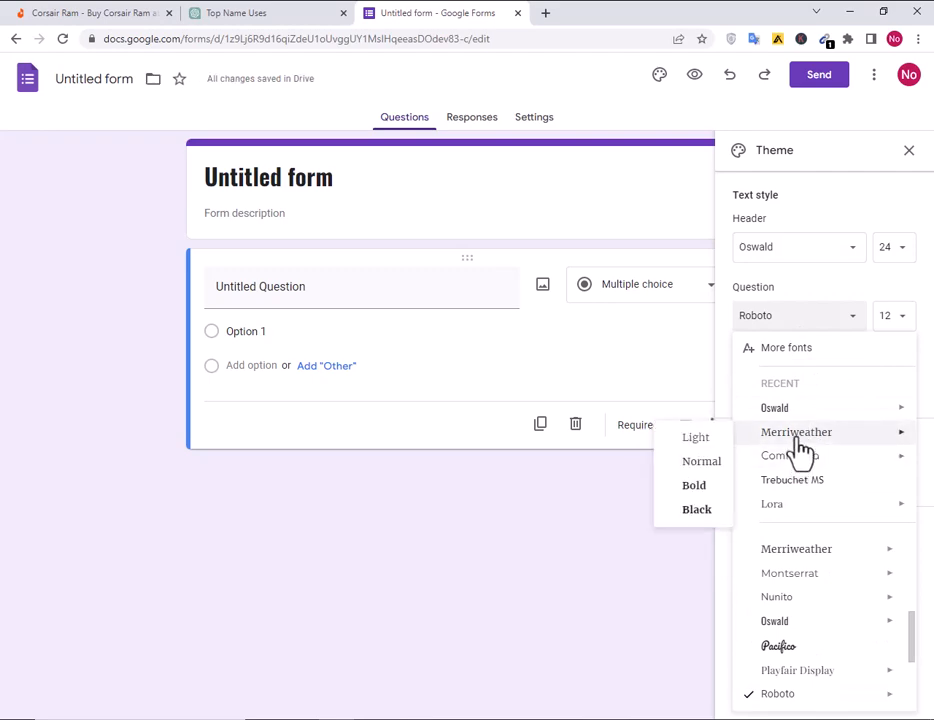
{"action": "left_click", "coordinate": [692, 512]}
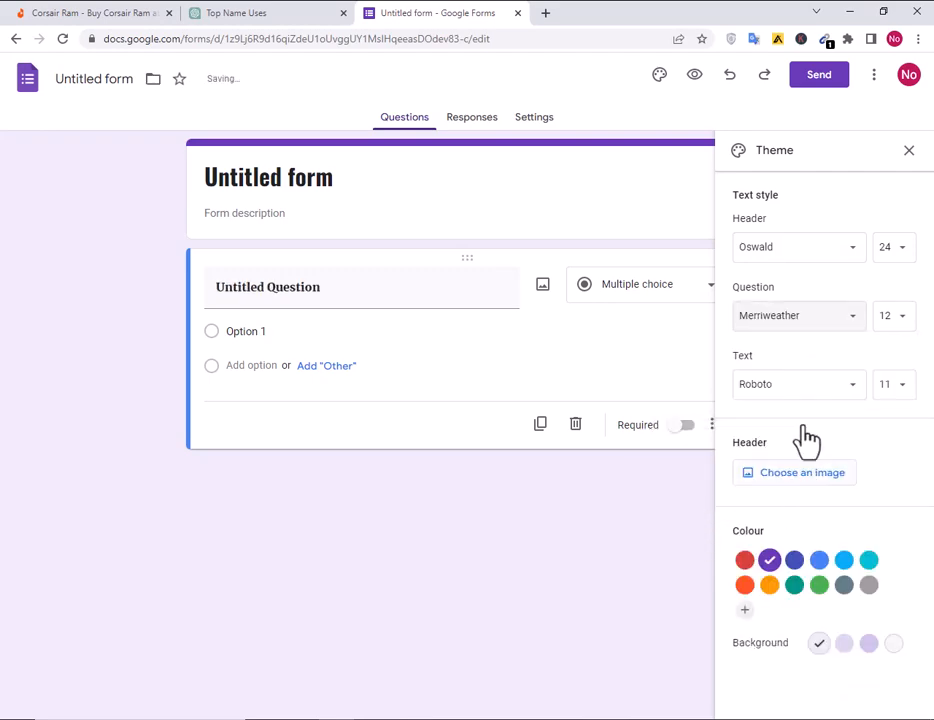
{"action": "left_click", "coordinate": [746, 388]}
{"action": "mouse_move", "coordinate": [802, 505]}
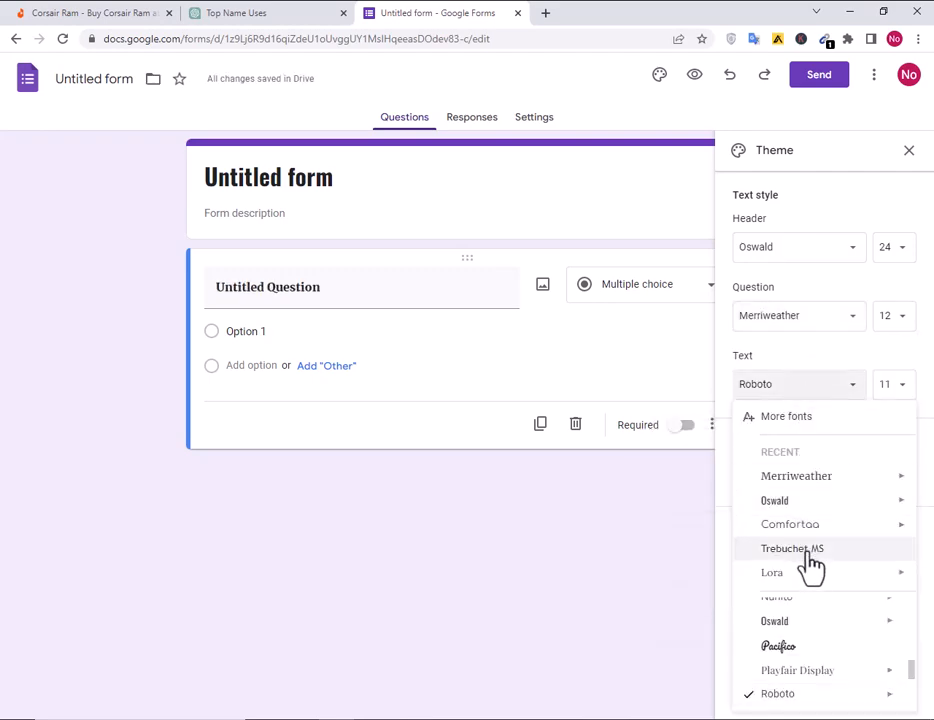
{"action": "mouse_move", "coordinate": [785, 578]}
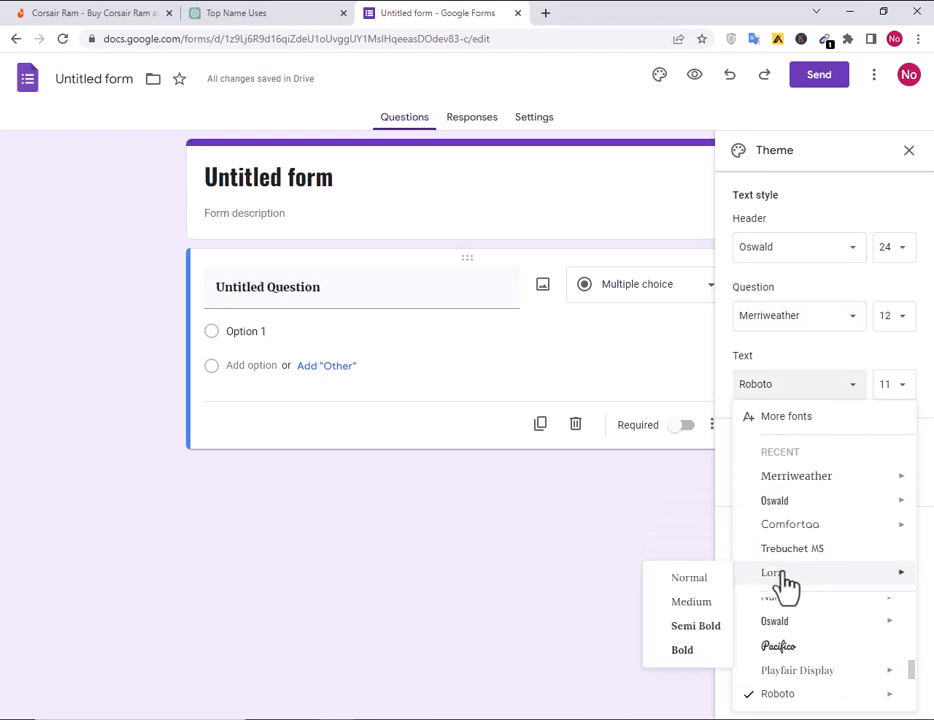
{"action": "left_click", "coordinate": [686, 650]}
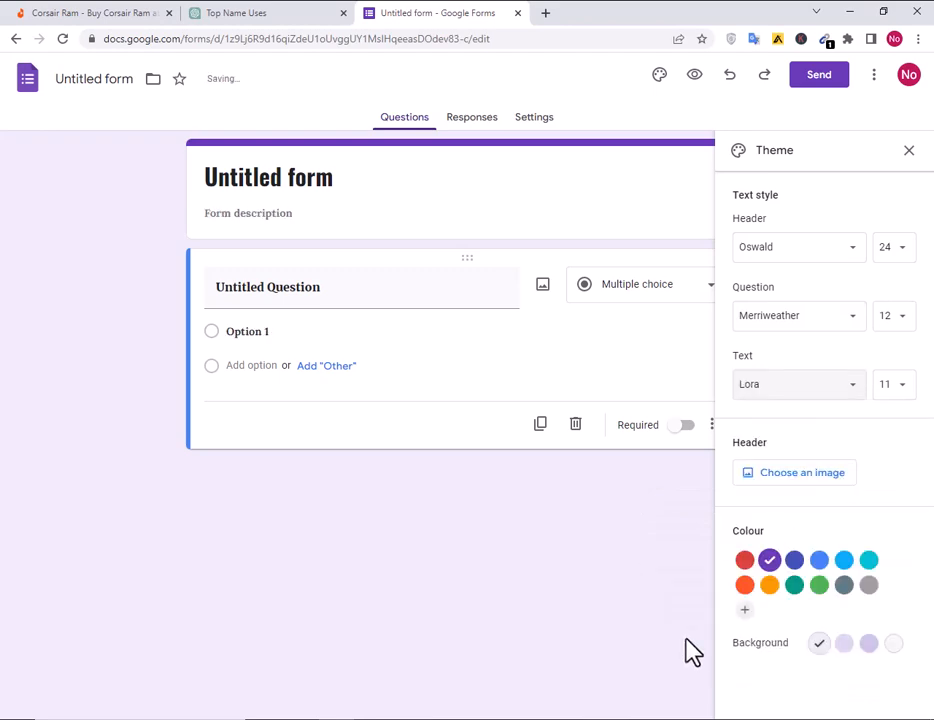
- Apply the grey plates-and-cutlery header image from the Food and dining themes and set the theme colour to dark olive brown
{"action": "left_click", "coordinate": [805, 480]}
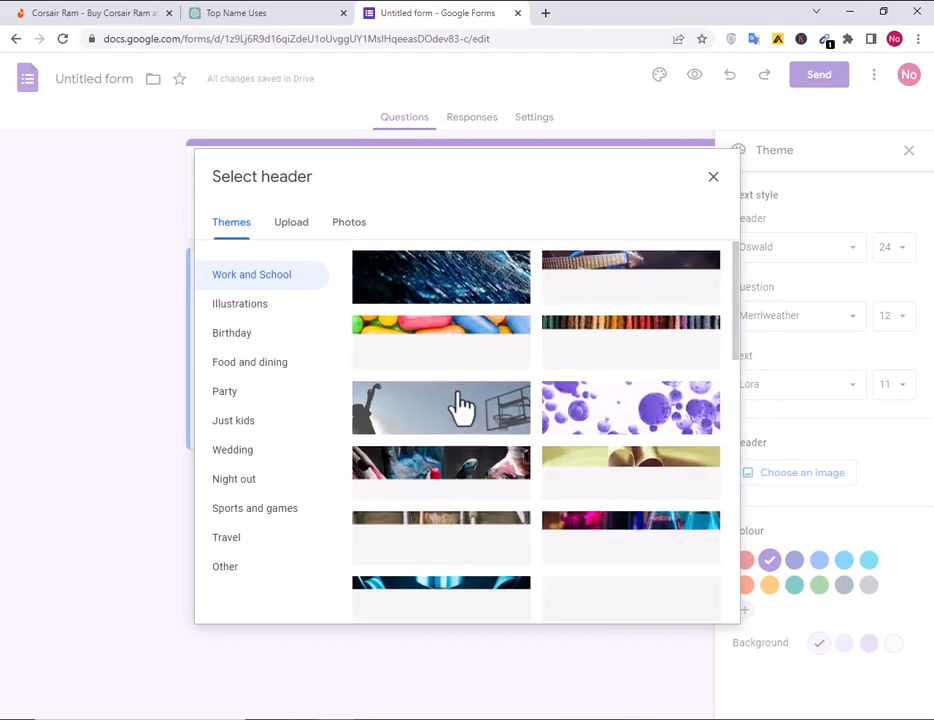
{"action": "scroll", "coordinate": [461, 407], "scroll_direction": "down", "scroll_amount": 10}
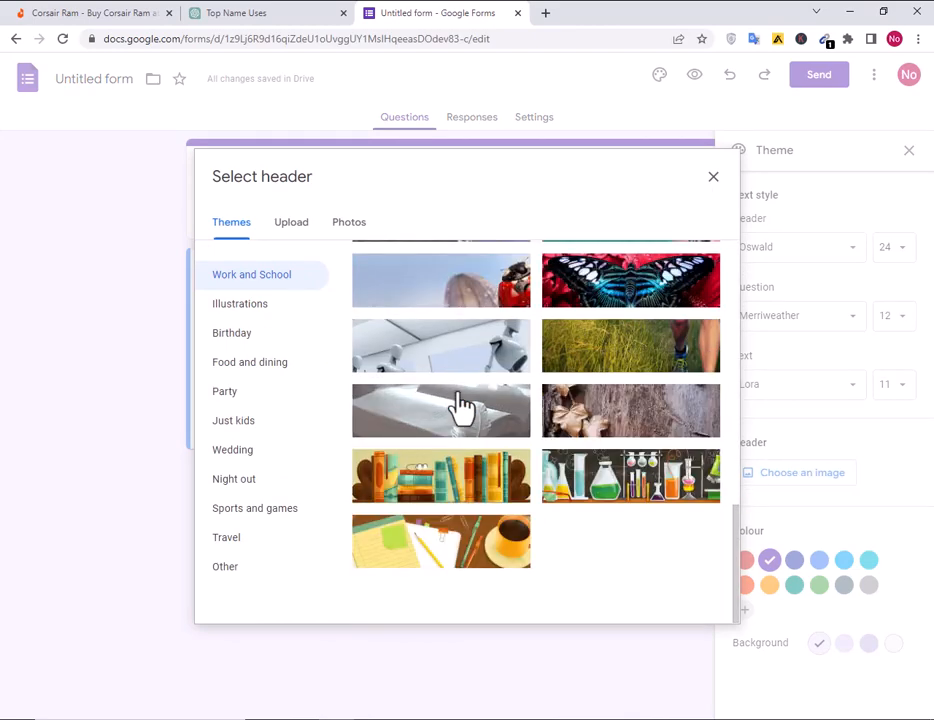
{"action": "left_click", "coordinate": [283, 374]}
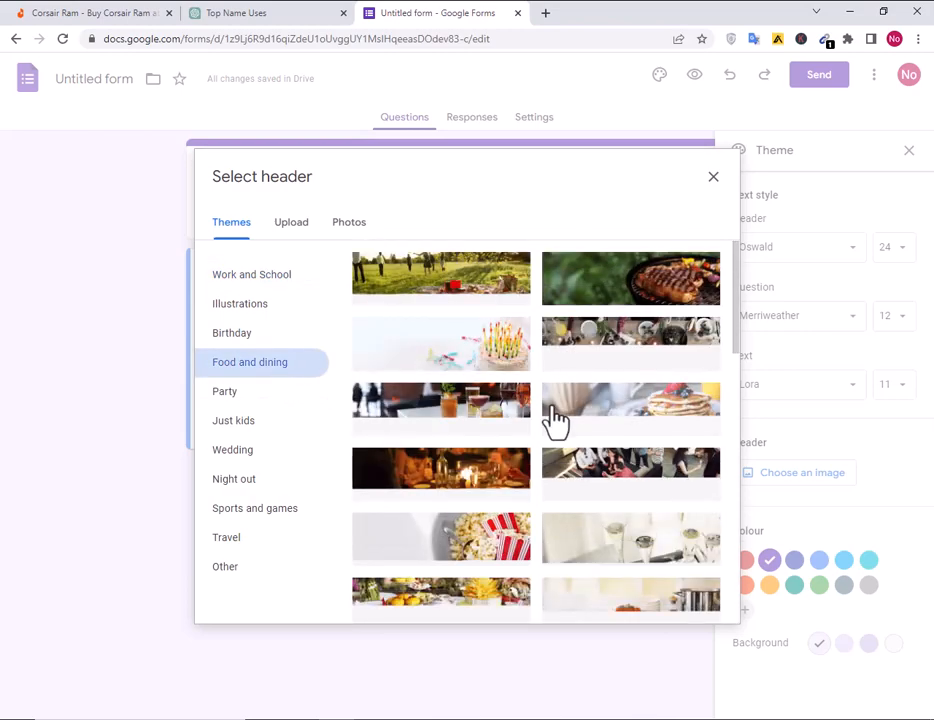
{"action": "scroll", "coordinate": [556, 420], "scroll_direction": "down", "scroll_amount": 5}
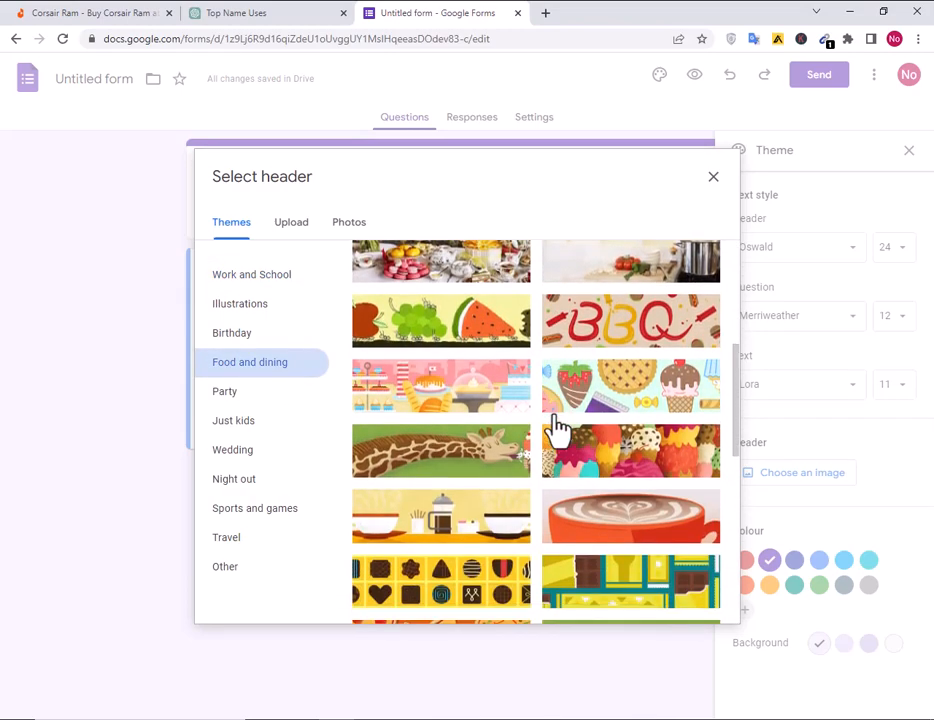
{"action": "scroll", "coordinate": [556, 420], "scroll_direction": "down", "scroll_amount": 4}
{"action": "scroll", "coordinate": [556, 420], "scroll_direction": "up", "scroll_amount": 1}
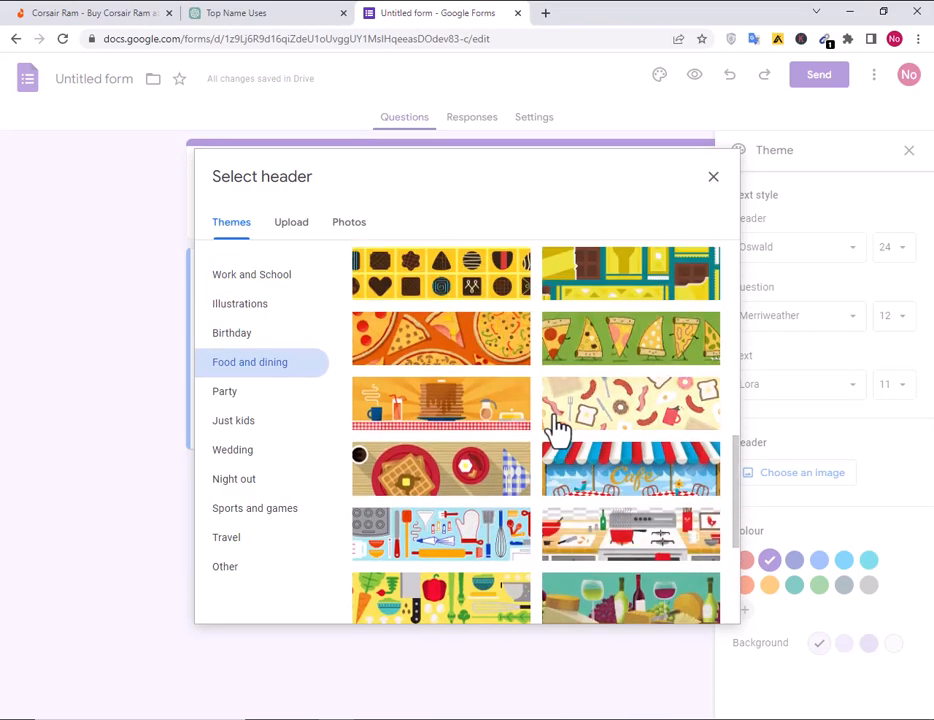
{"action": "scroll", "coordinate": [668, 525], "scroll_direction": "down", "scroll_amount": 3}
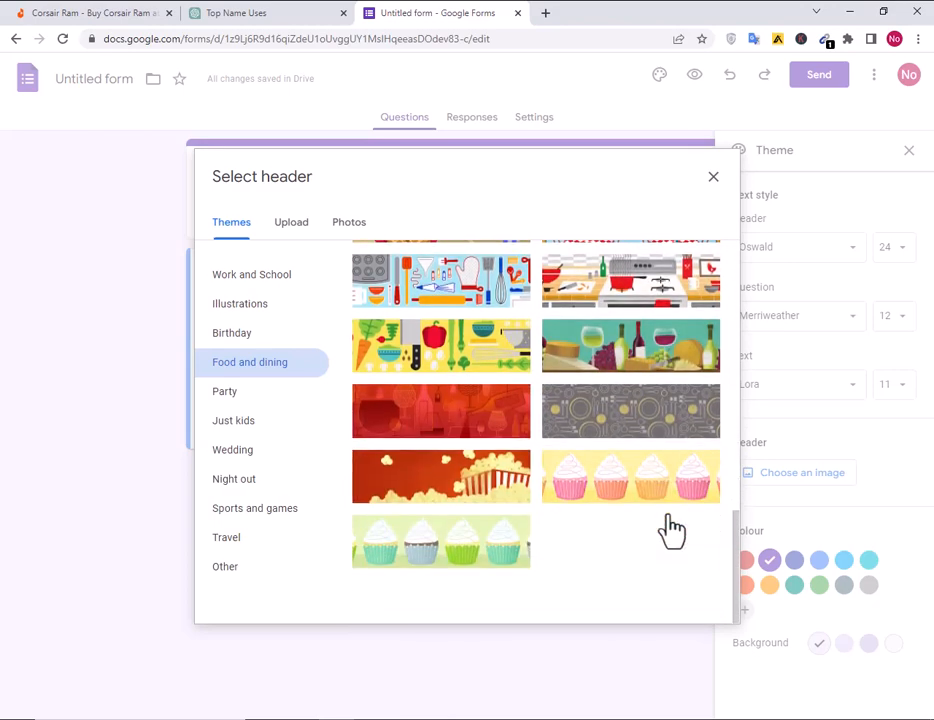
{"action": "left_click", "coordinate": [642, 428]}
{"action": "left_click", "coordinate": [697, 603]}
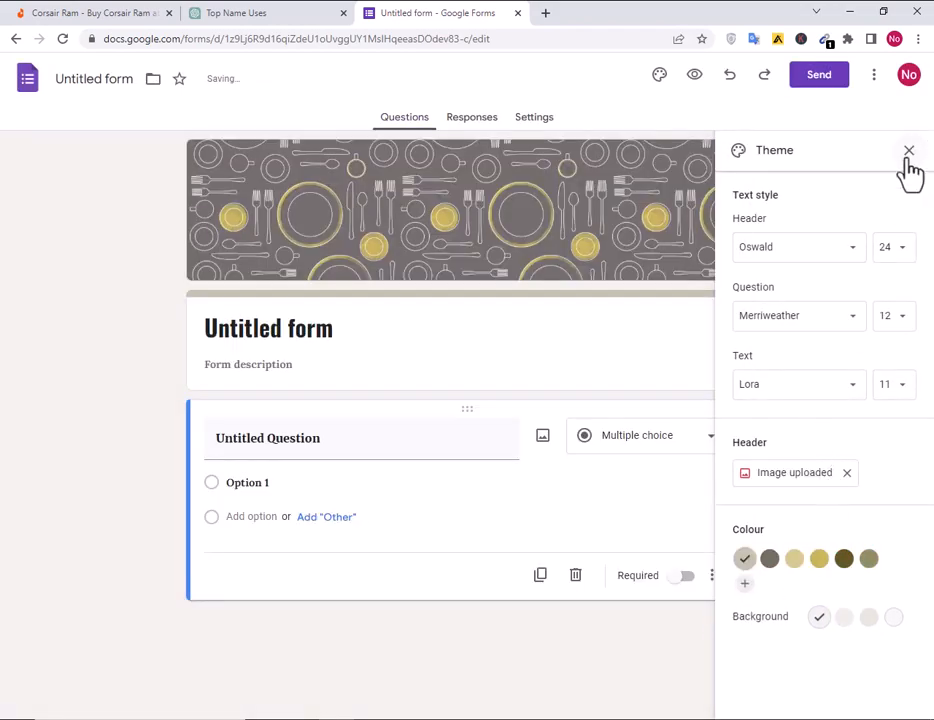
{"action": "left_click", "coordinate": [843, 560]}
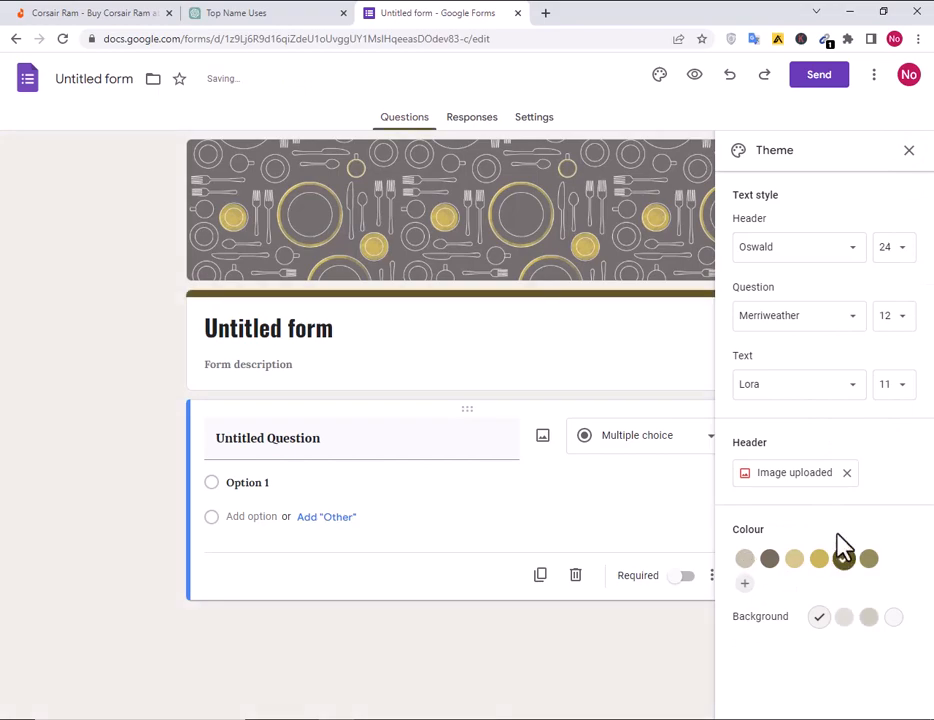
{"action": "left_click", "coordinate": [908, 151]}
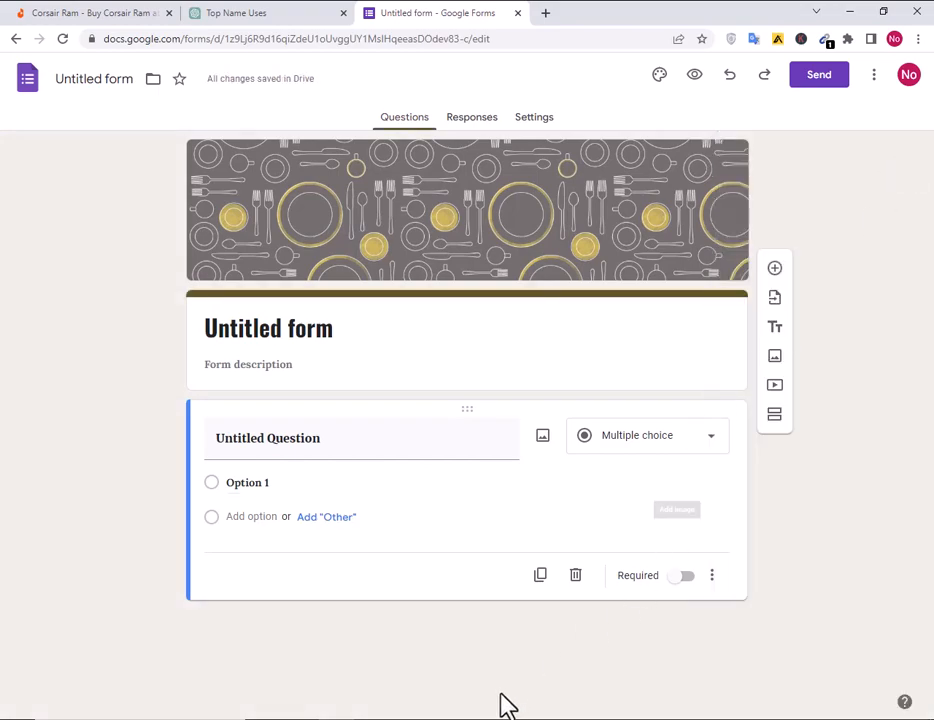
- Copy the title "Product Review Form" from the Notepad outline and use it as the form's title
{"action": "left_click", "coordinate": [497, 717]}
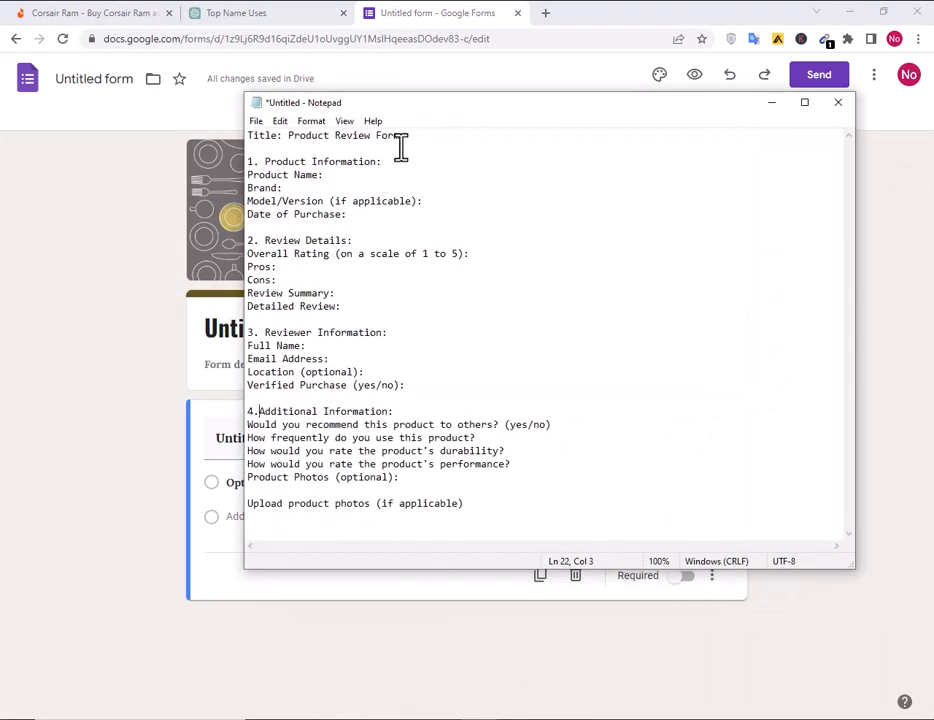
{"action": "left_click_drag", "start_coordinate": [400, 147], "coordinate": [289, 137]}
{"action": "key", "text": "ctrl+c"}
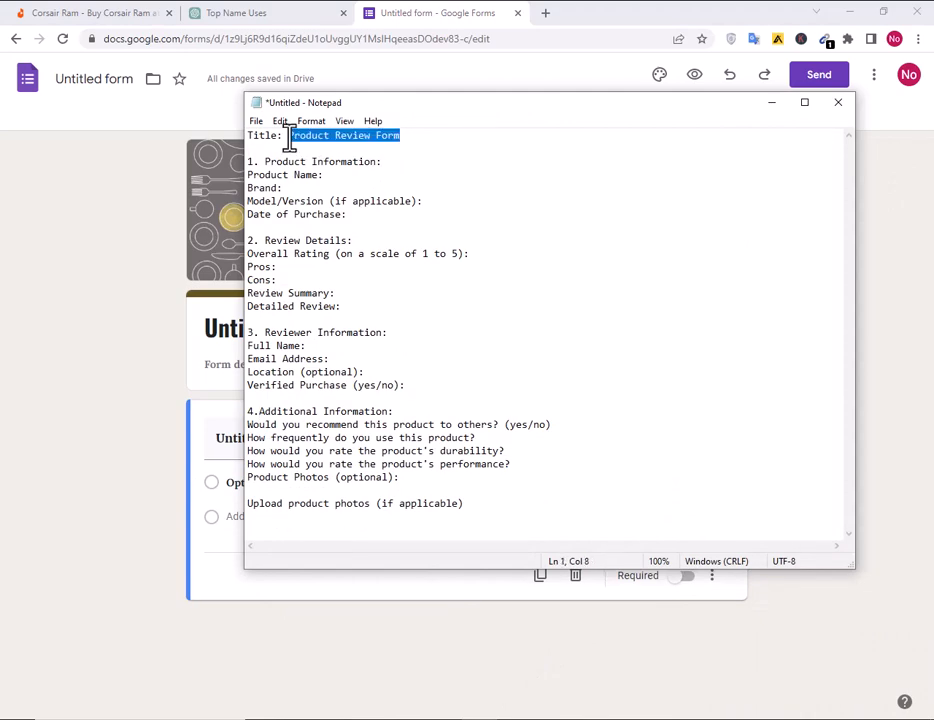
{"action": "left_click", "coordinate": [100, 362]}
{"action": "triple_click", "coordinate": [322, 330]}
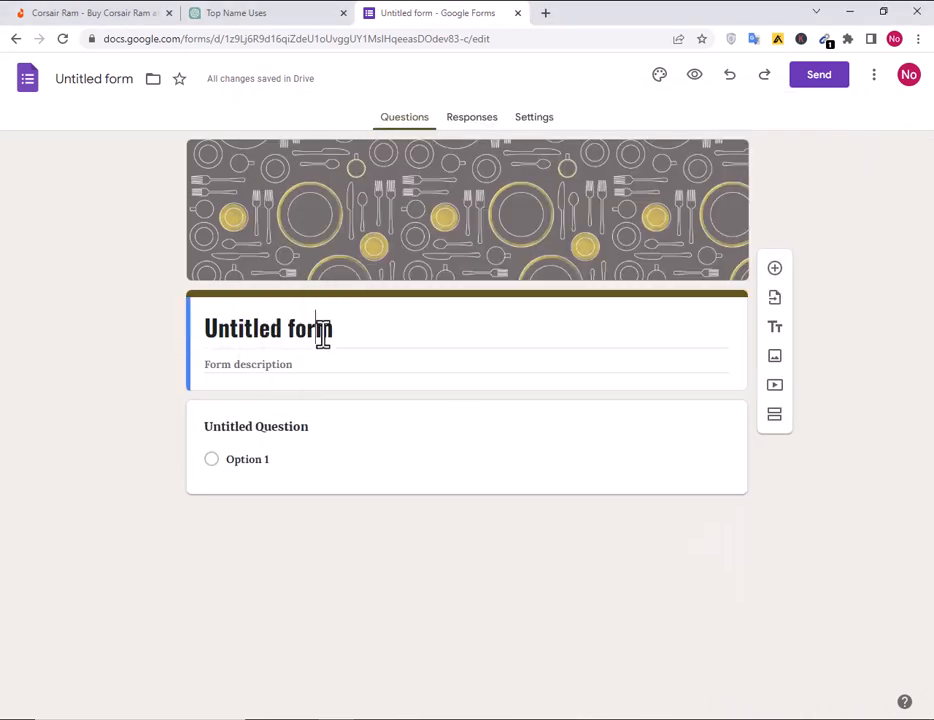
{"action": "key", "text": "ctrl+v"}
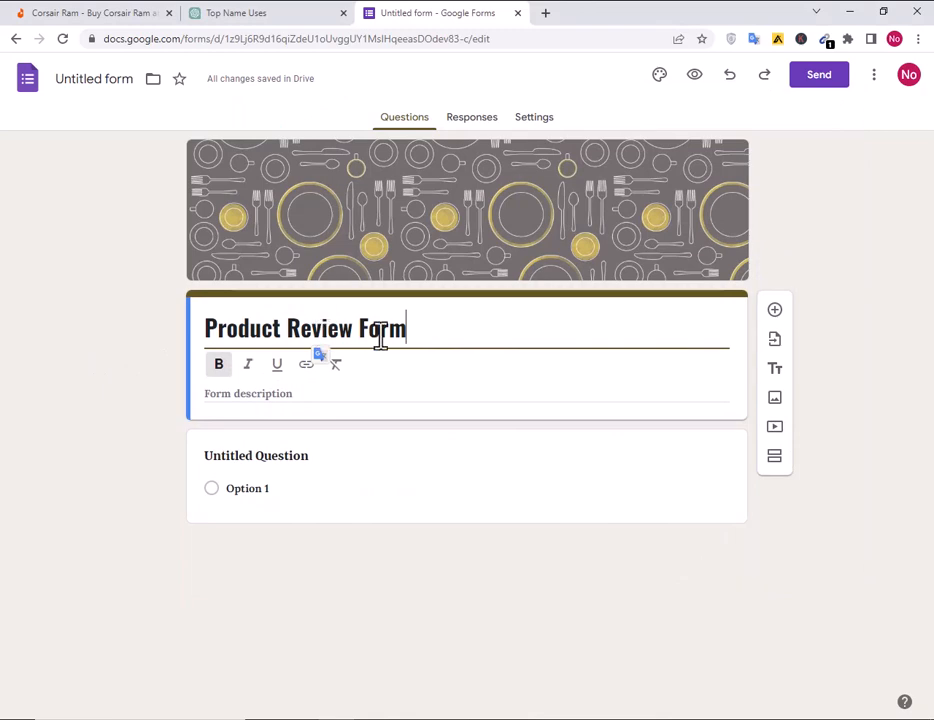
- Delete the default untitled question and add a new section titled "Product Information:", copying the heading from the Notepad outline
{"action": "triple_click", "coordinate": [352, 456]}
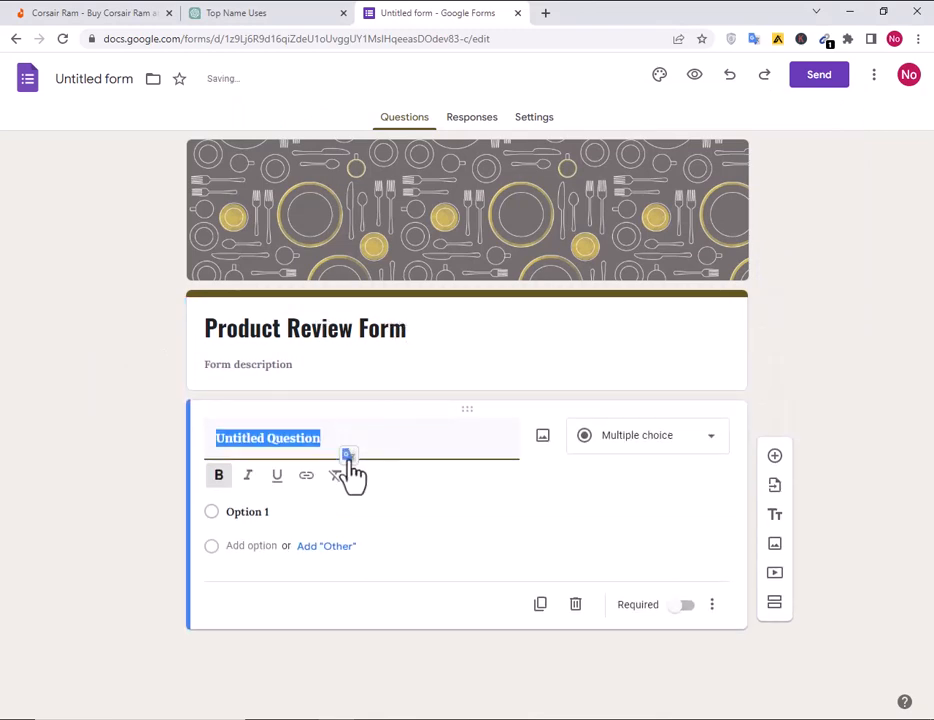
{"action": "left_click", "coordinate": [575, 604]}
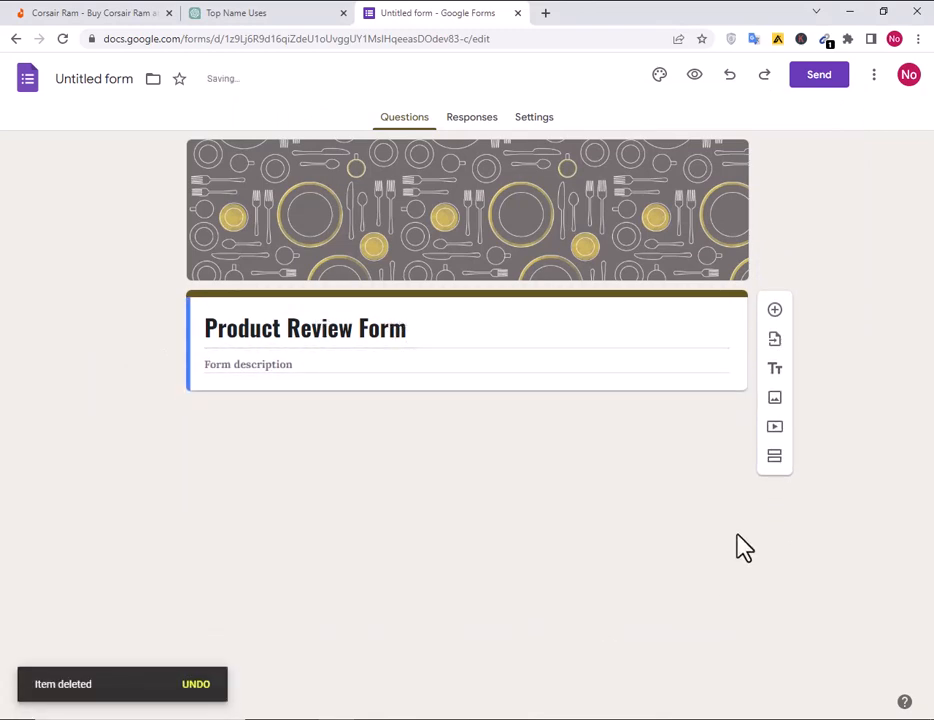
{"action": "left_click", "coordinate": [775, 458]}
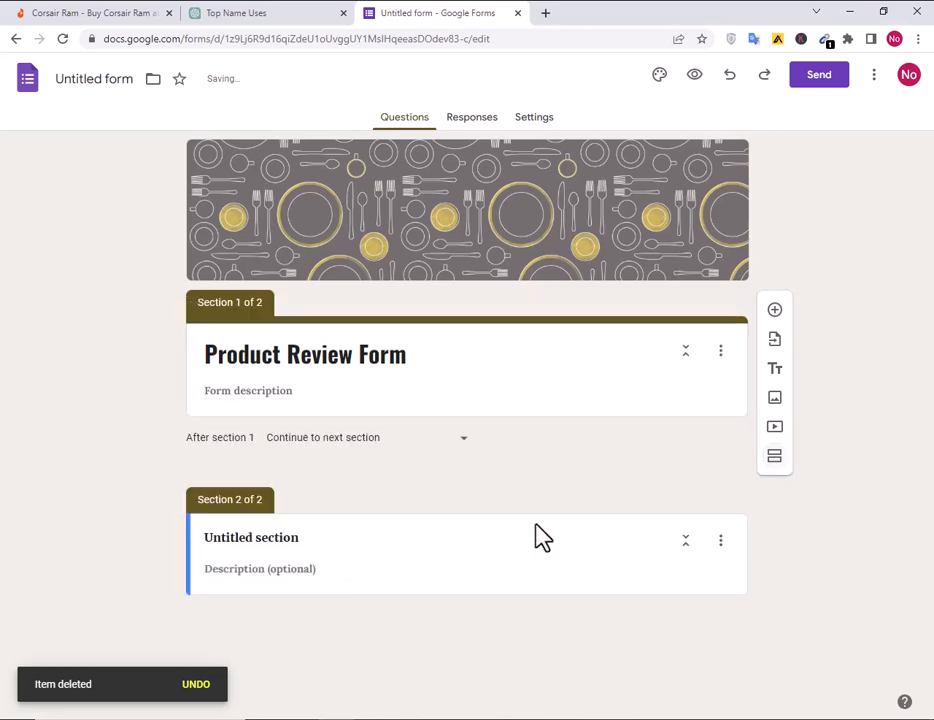
{"action": "left_click", "coordinate": [323, 537]}
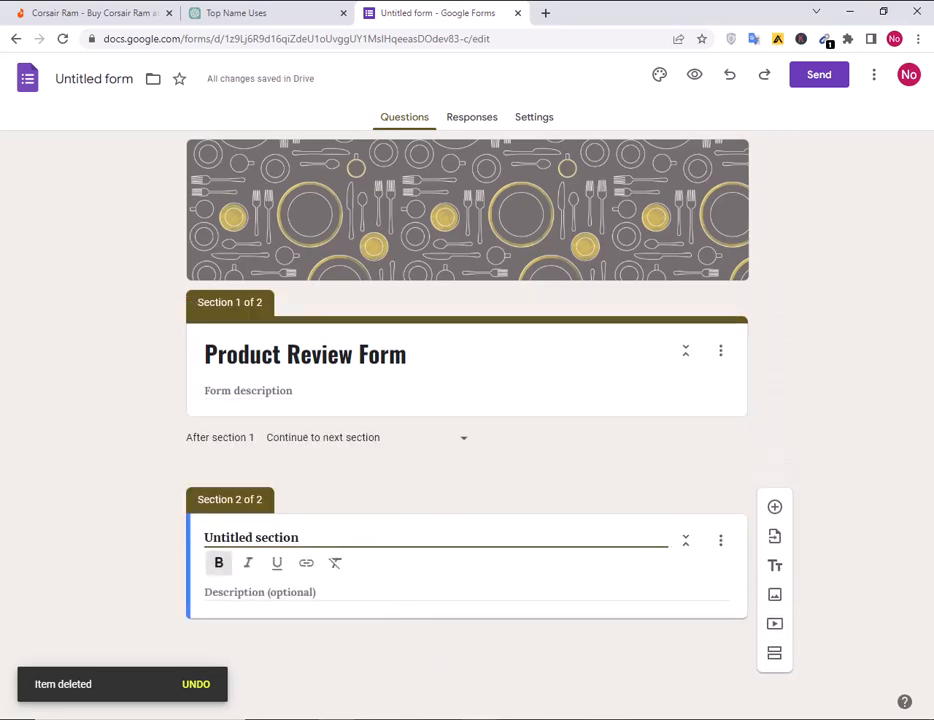
{"action": "key", "text": "alt+Tab"}
{"action": "left_click_drag", "start_coordinate": [265, 163], "coordinate": [370, 167]}
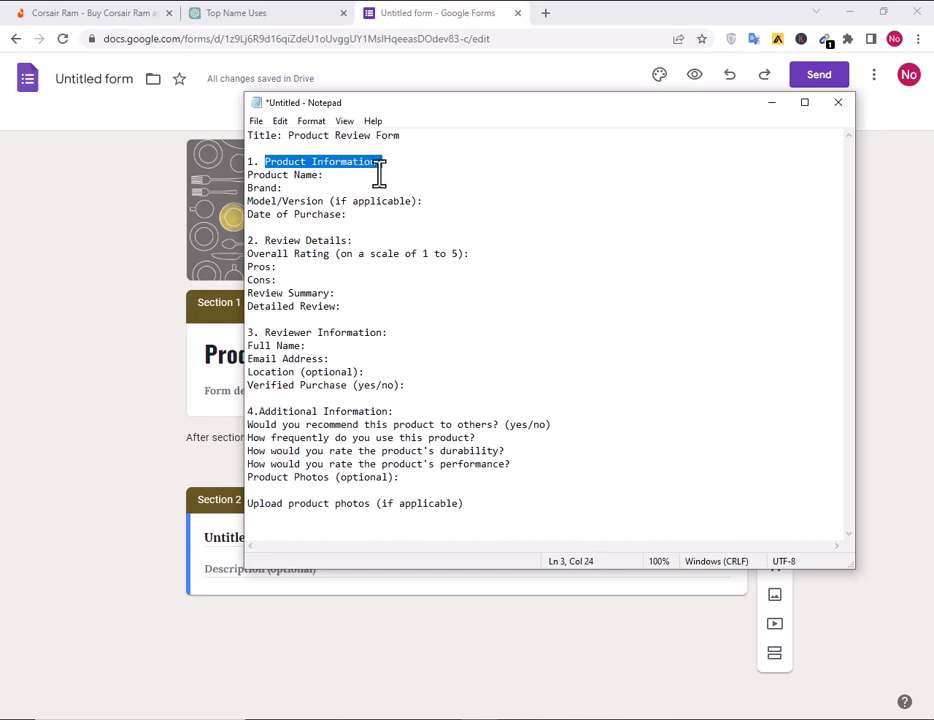
{"action": "key", "text": "alt+Tab"}
{"action": "left_click_drag", "start_coordinate": [313, 537], "coordinate": [92, 540]}
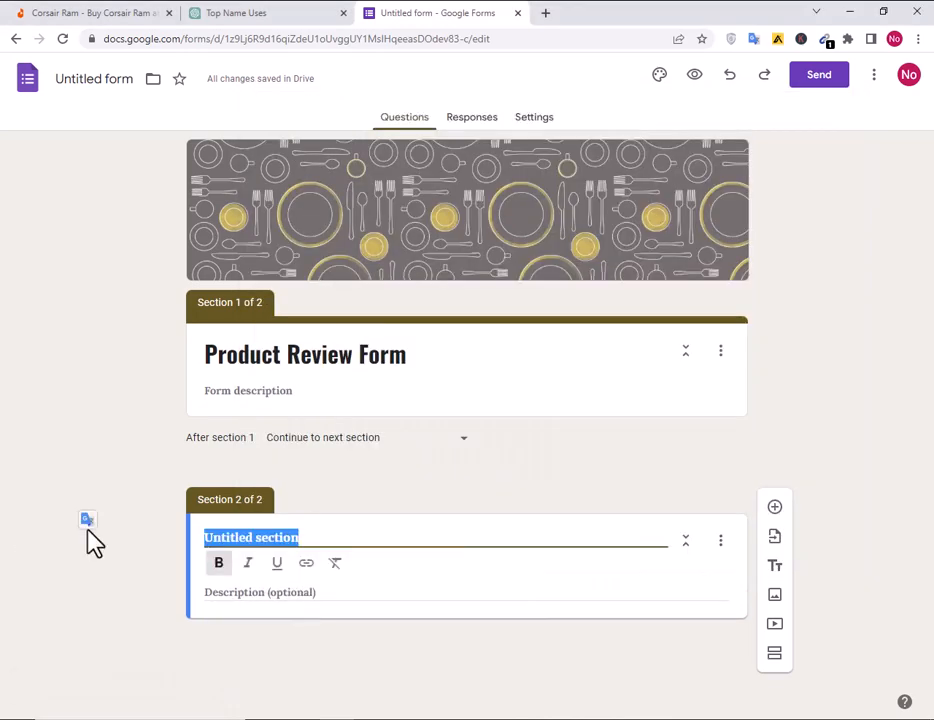
{"action": "type", "text": "Product Information:"}
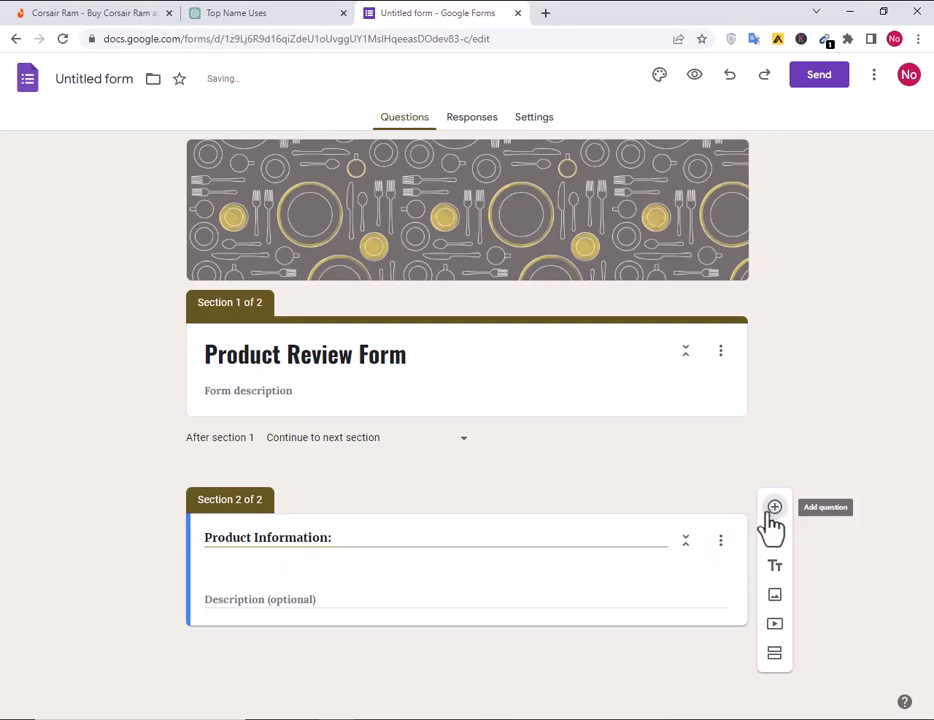
- Add a short-answer question "Product Name" to the Product Information section, copying its wording from the Notepad outline
{"action": "left_click", "coordinate": [774, 507]}
{"action": "key", "text": "alt+Tab"}
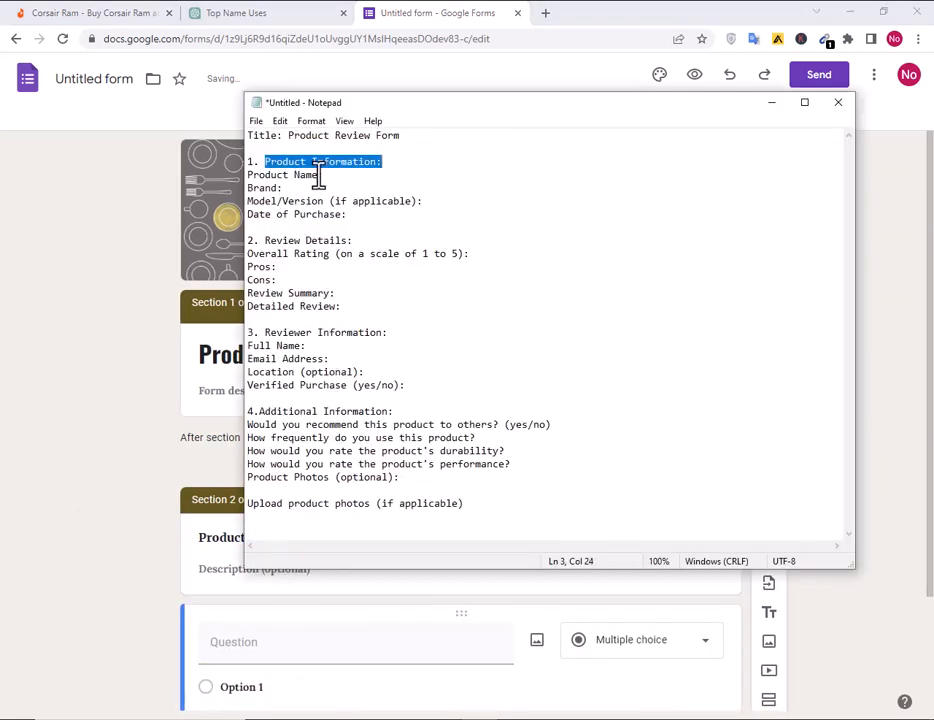
{"action": "left_click_drag", "start_coordinate": [318, 176], "coordinate": [240, 174]}
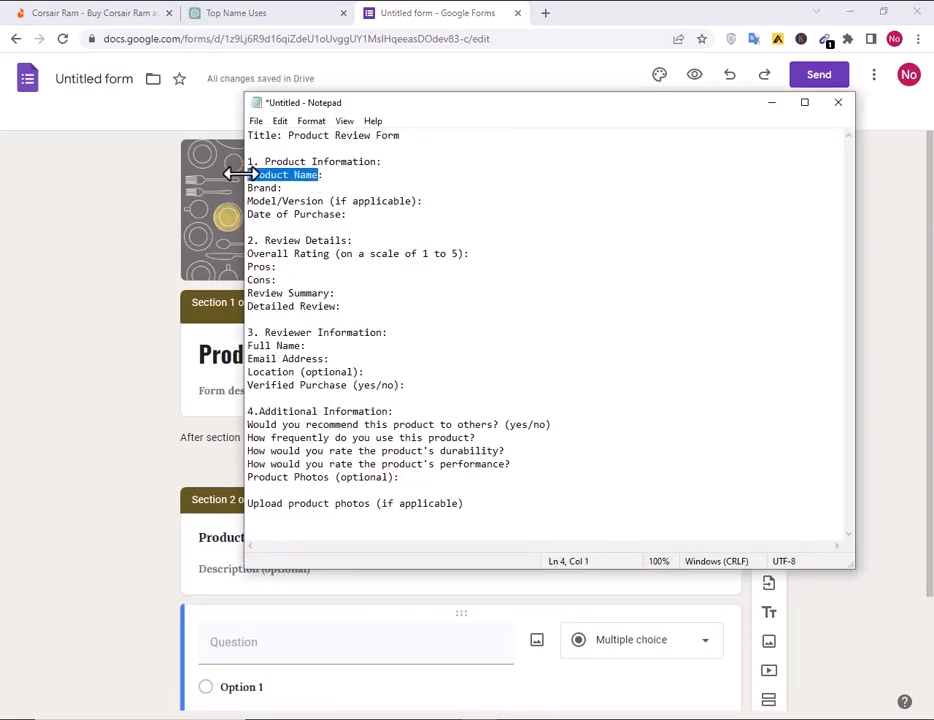
{"action": "key", "text": "alt+Tab"}
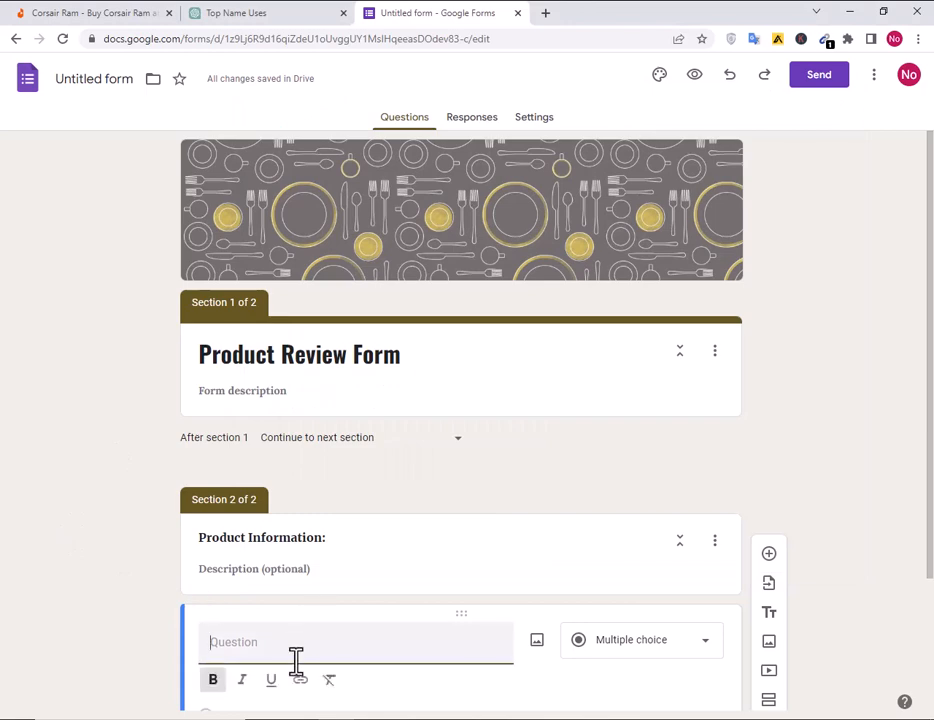
{"action": "scroll", "coordinate": [457, 525], "scroll_direction": "down", "scroll_amount": 2}
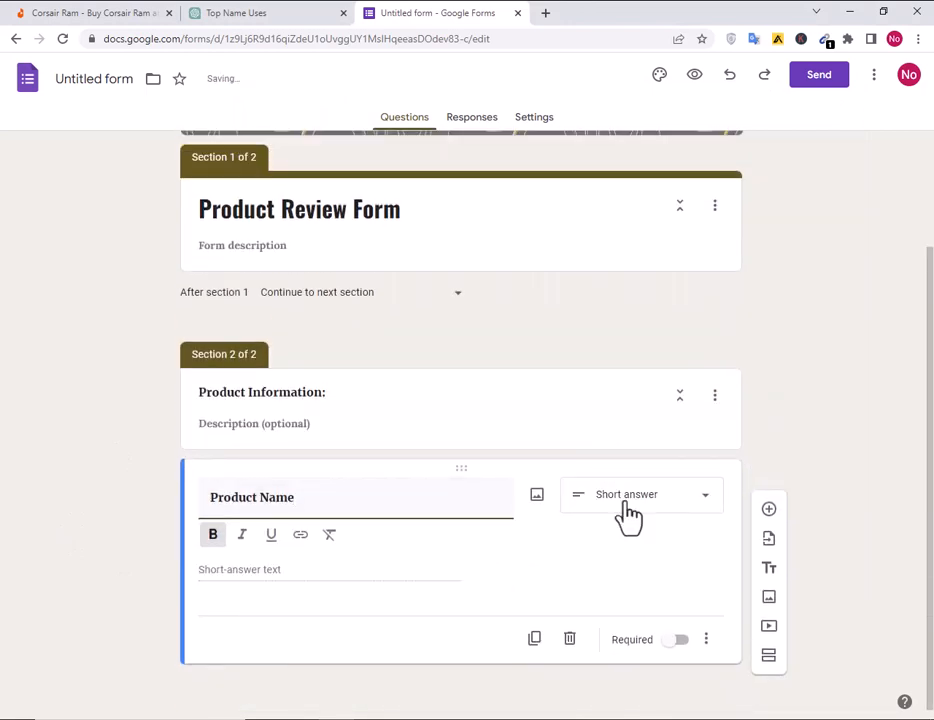
{"action": "left_click", "coordinate": [625, 507]}
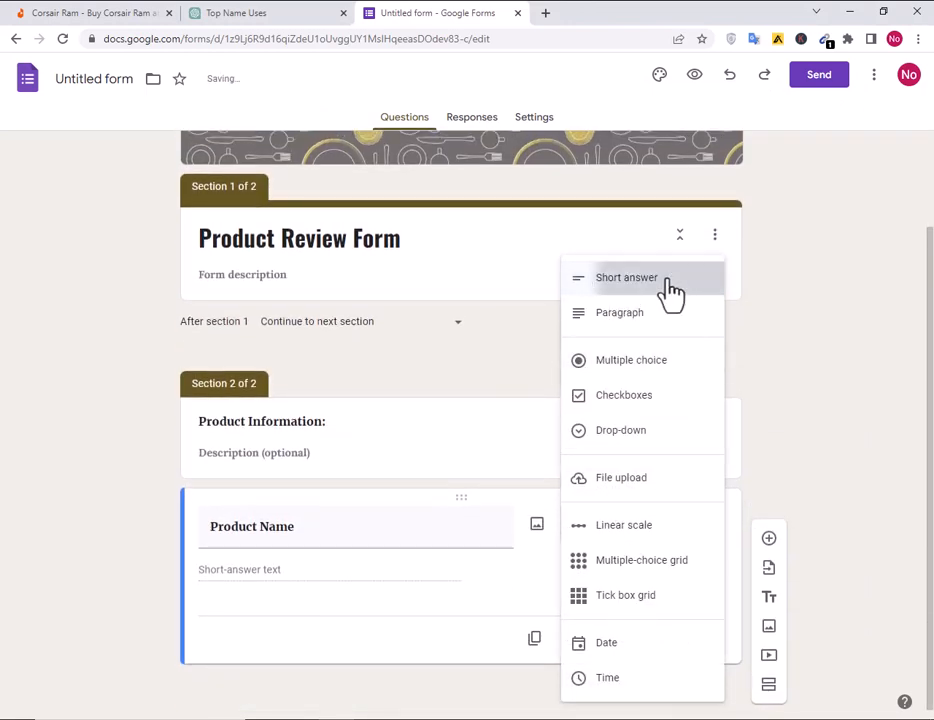
{"action": "left_click", "coordinate": [664, 280]}
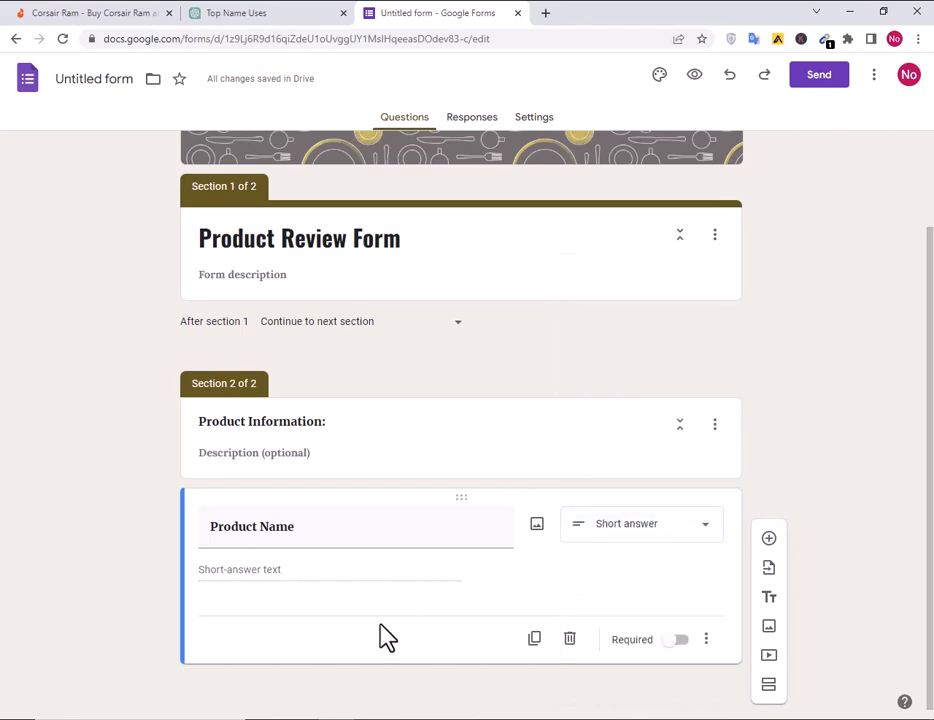
- Add a short-answer question "Brand" below Product Name, copying its wording from the Notepad outline
{"action": "left_click", "coordinate": [769, 539]}
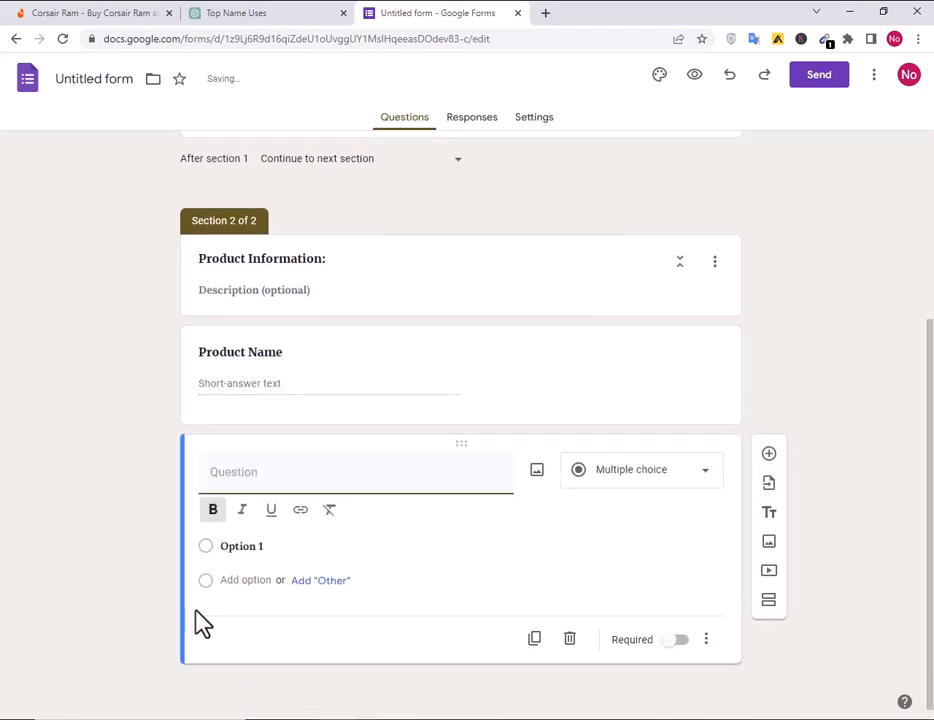
{"action": "key", "text": "alt+Tab"}
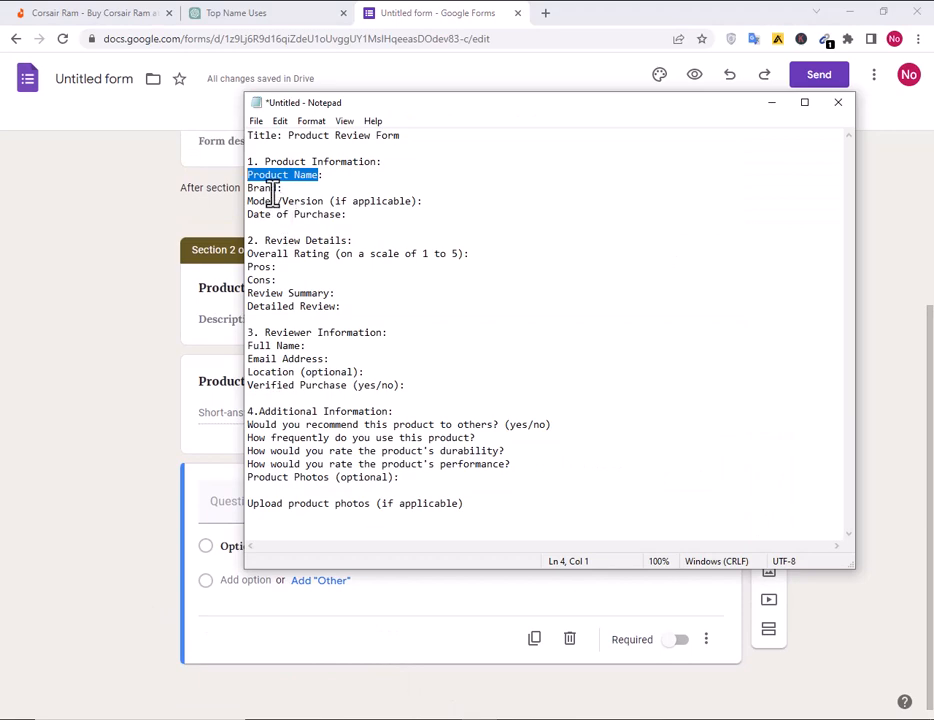
{"action": "left_click_drag", "start_coordinate": [278, 188], "coordinate": [260, 190]}
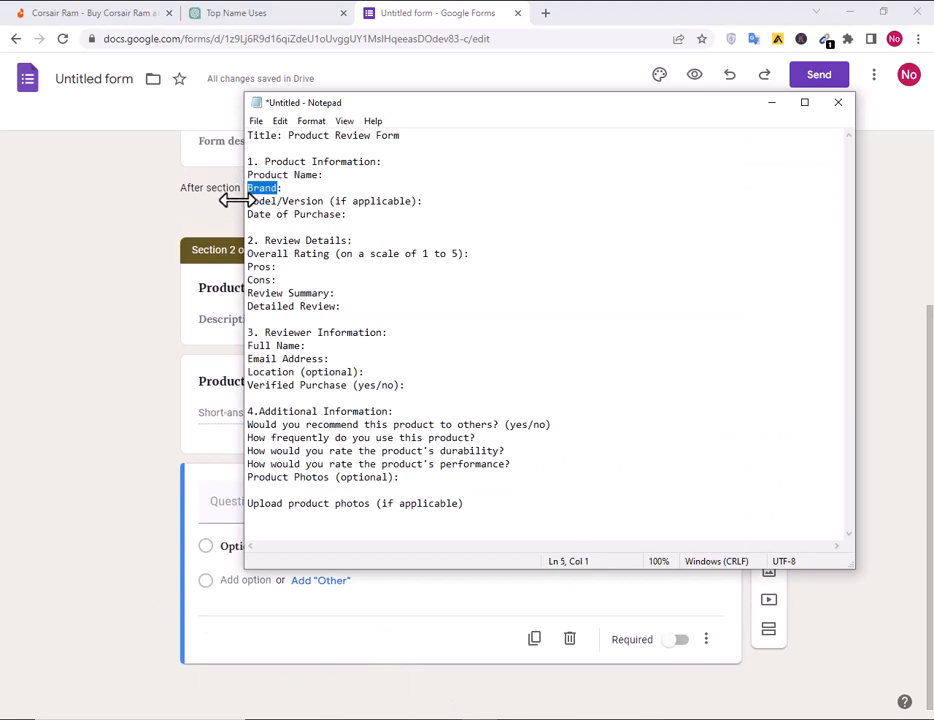
{"action": "left_click", "coordinate": [36, 585]}
{"action": "left_click", "coordinate": [248, 505]}
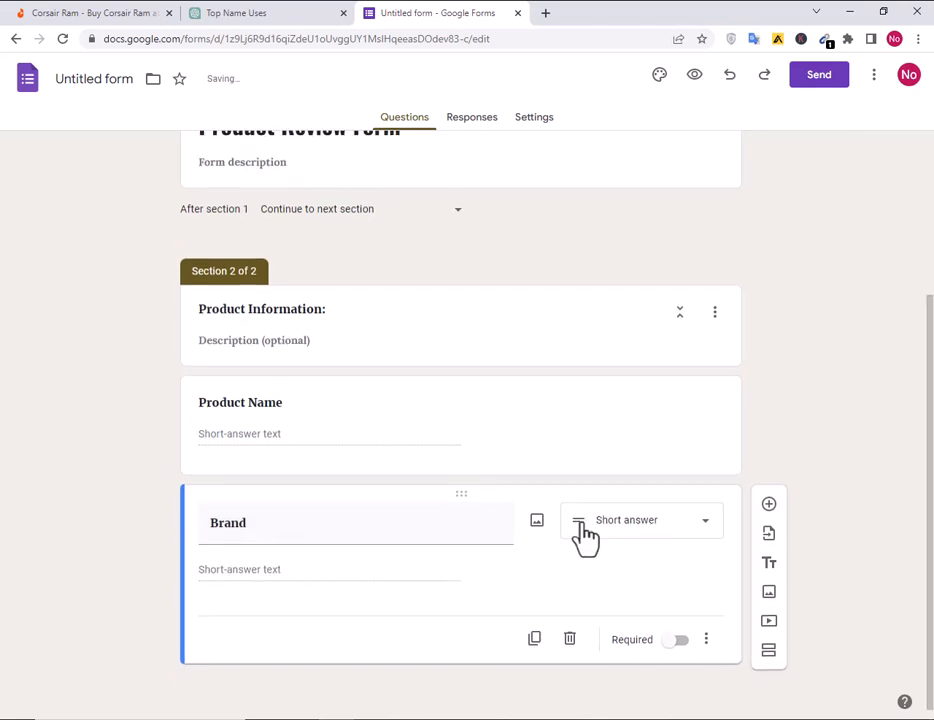
- Add a short-answer question "Model/Version (if applicable)" below Brand, copying its wording from the Notepad outline
{"action": "left_click", "coordinate": [769, 507]}
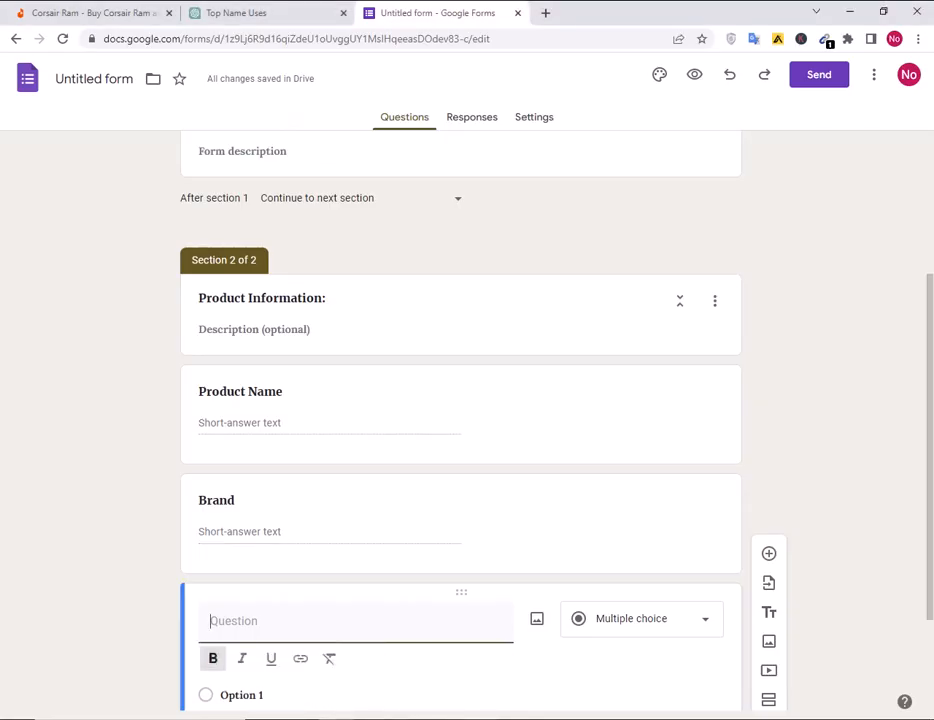
{"action": "key", "text": "alt+Tab"}
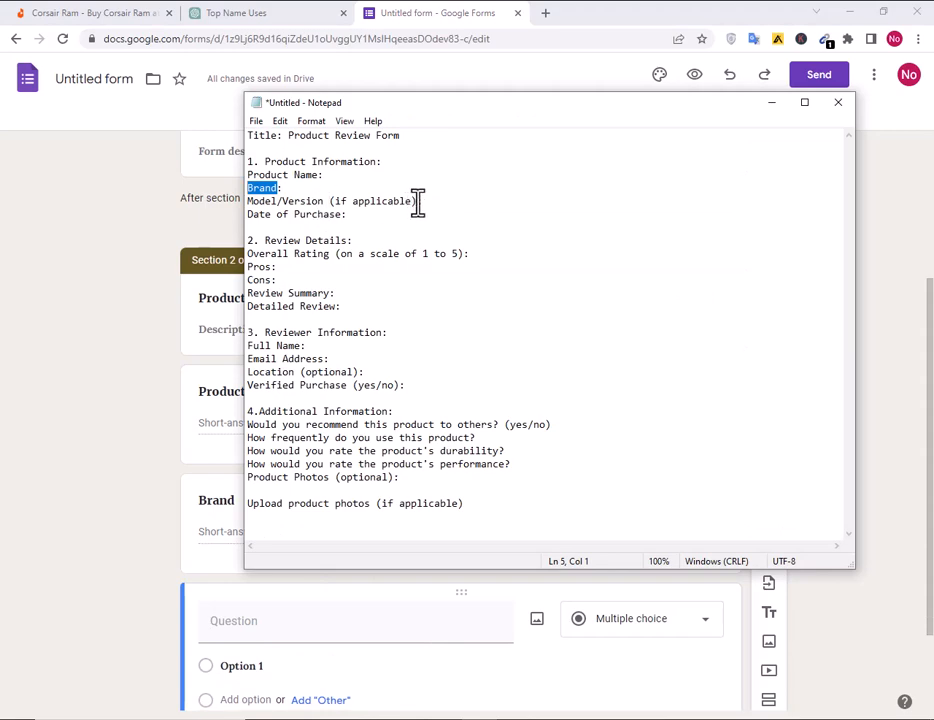
{"action": "left_click_drag", "start_coordinate": [418, 202], "coordinate": [234, 200]}
{"action": "key", "text": "ctrl+c"}
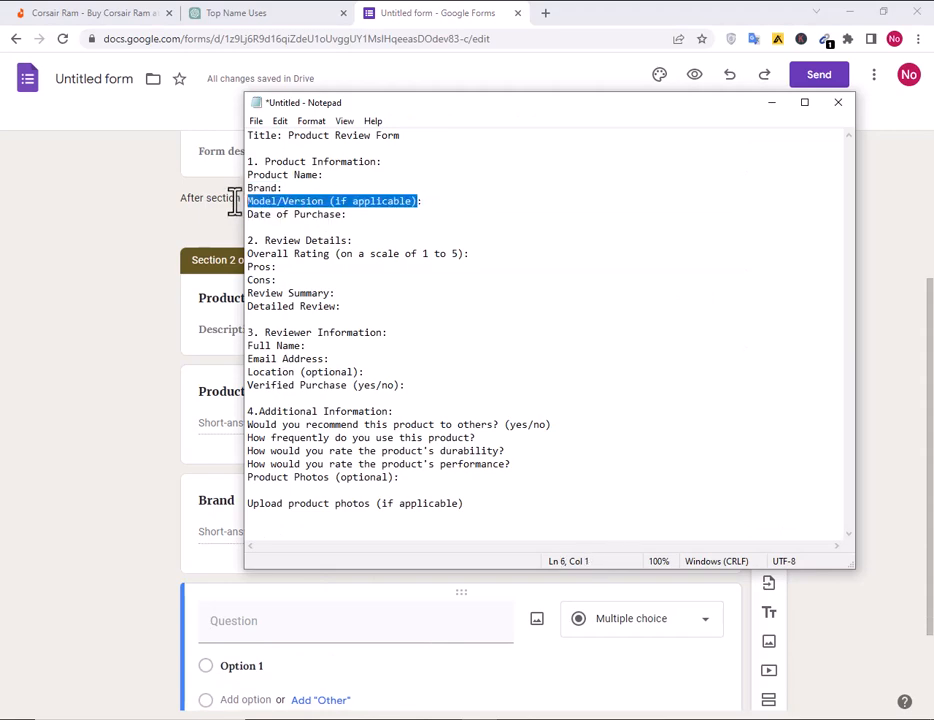
{"action": "left_click", "coordinate": [140, 414]}
{"action": "scroll", "coordinate": [367, 575], "scroll_direction": "down", "scroll_amount": 2}
{"action": "left_click", "coordinate": [289, 501]}
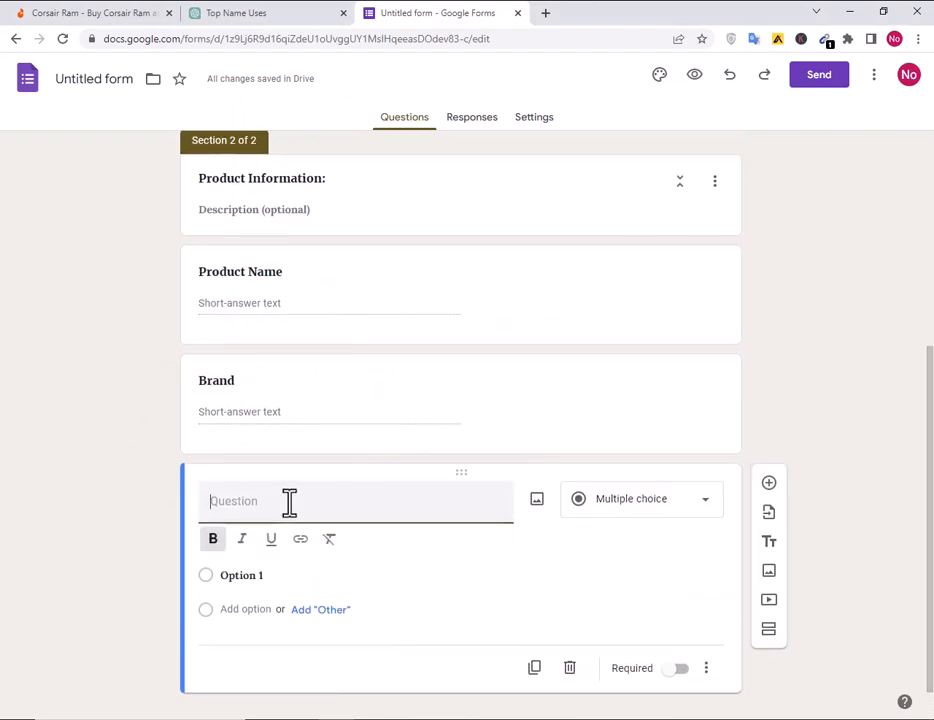
{"action": "key", "text": "ctrl+v"}
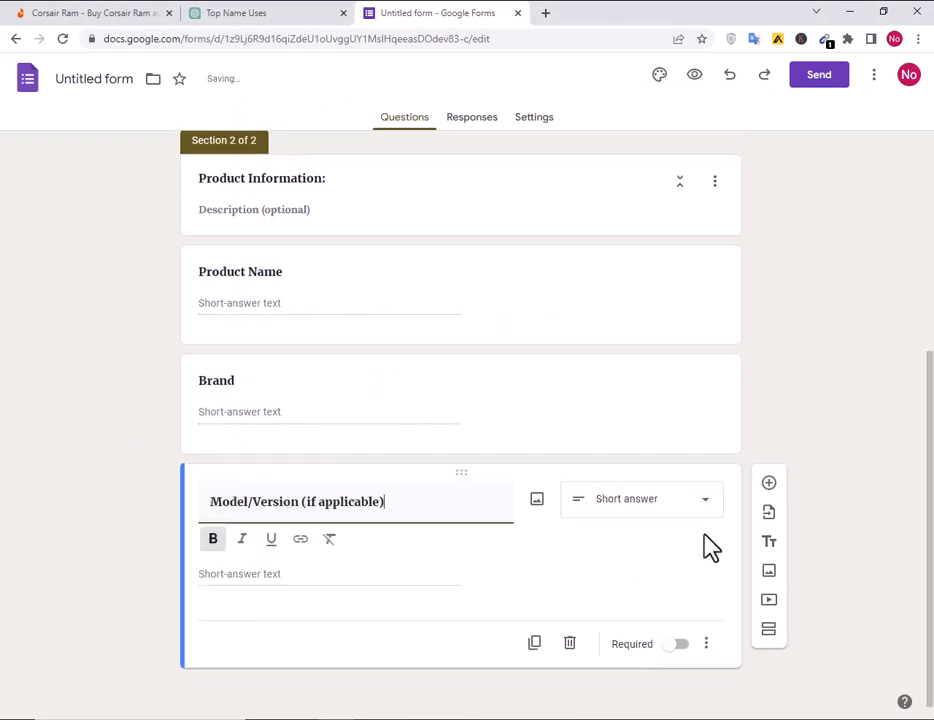
- Add a question "Date of Purchase" copied from the Notepad outline and set its answer type to Date
{"action": "left_click", "coordinate": [768, 485]}
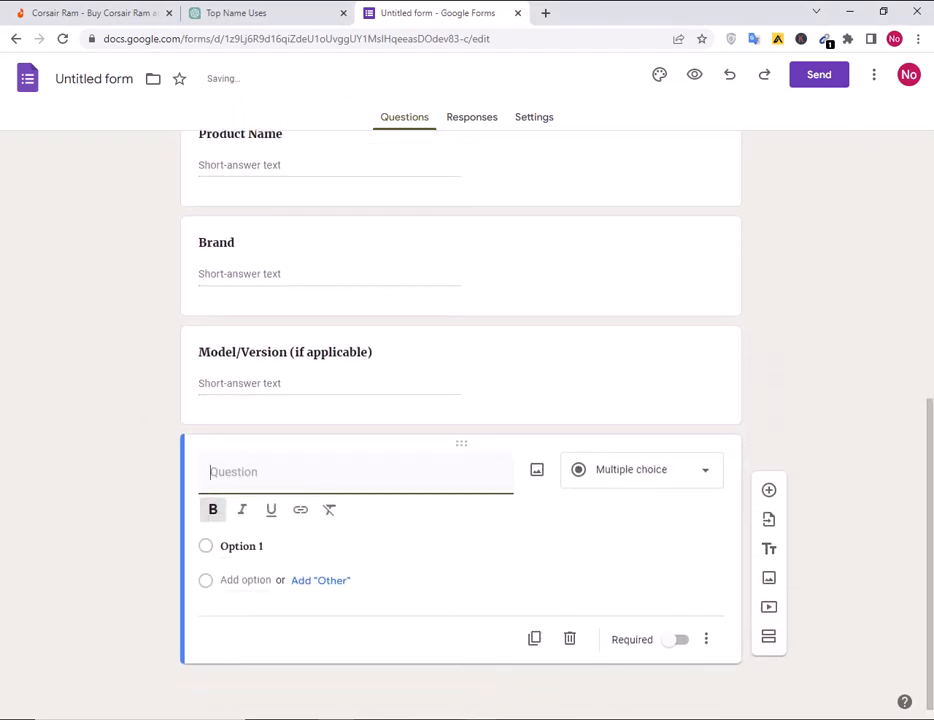
{"action": "key", "text": "alt+Tab"}
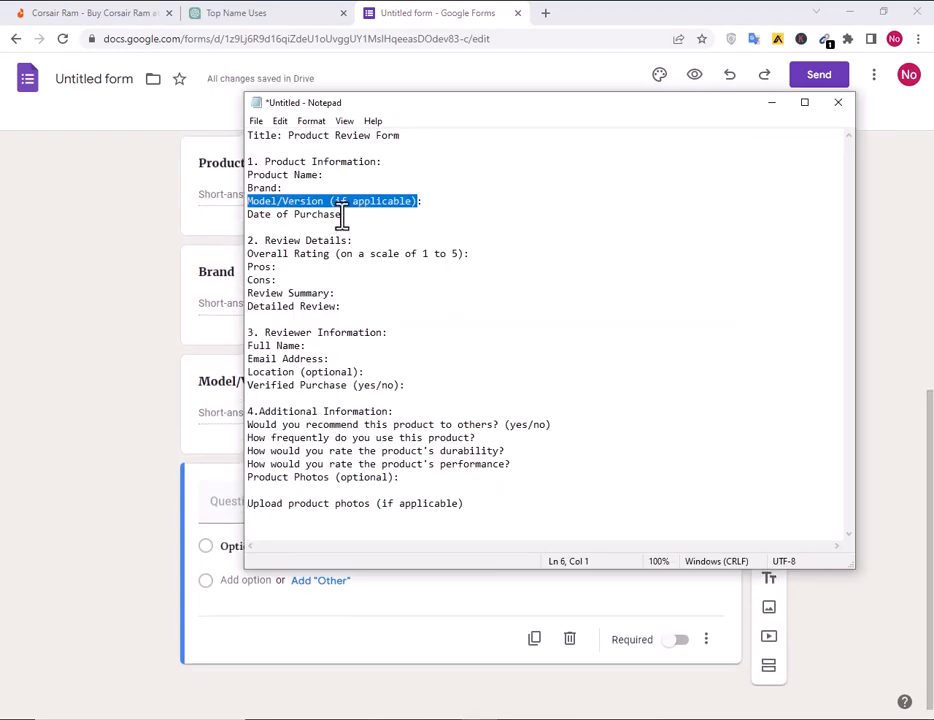
{"action": "left_click_drag", "start_coordinate": [342, 214], "coordinate": [250, 220]}
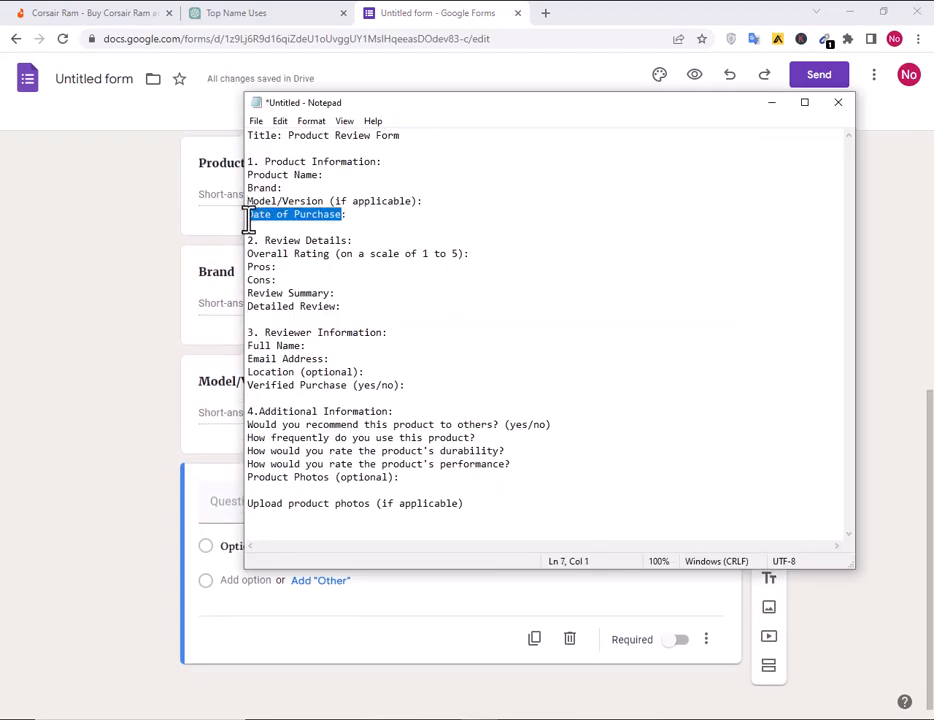
{"action": "key", "text": "alt+Tab"}
{"action": "left_click", "coordinate": [256, 501]}
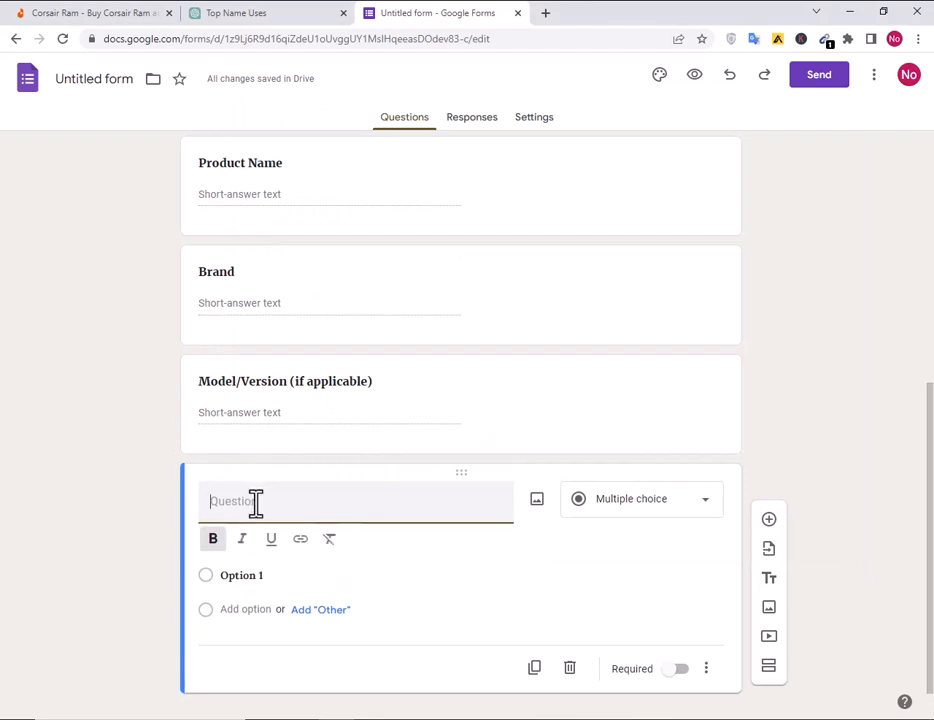
{"action": "left_click", "coordinate": [646, 508]}
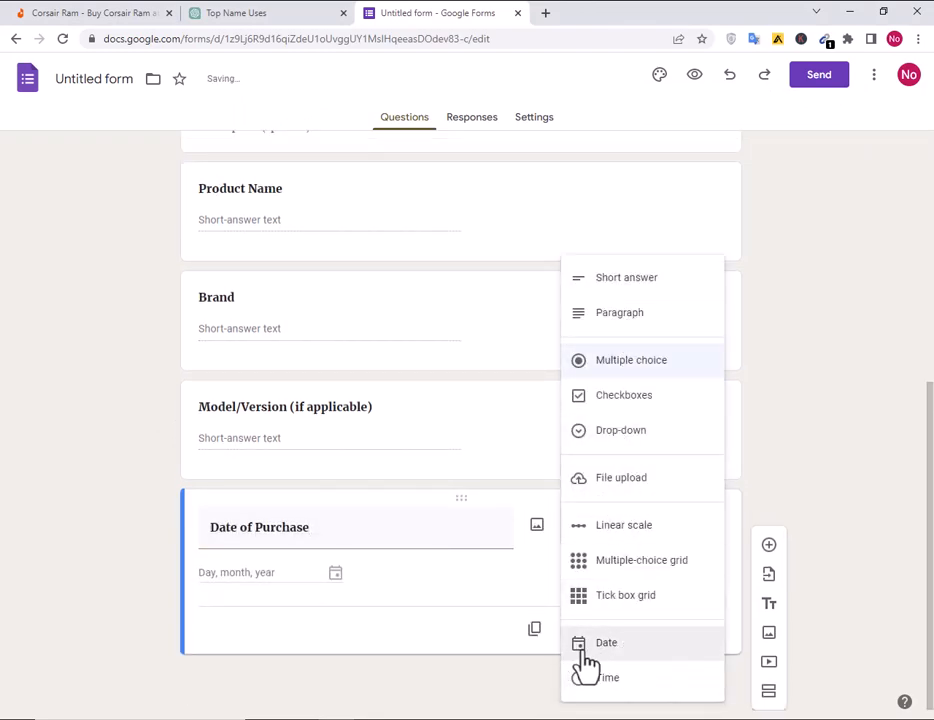
{"action": "left_click", "coordinate": [674, 650]}
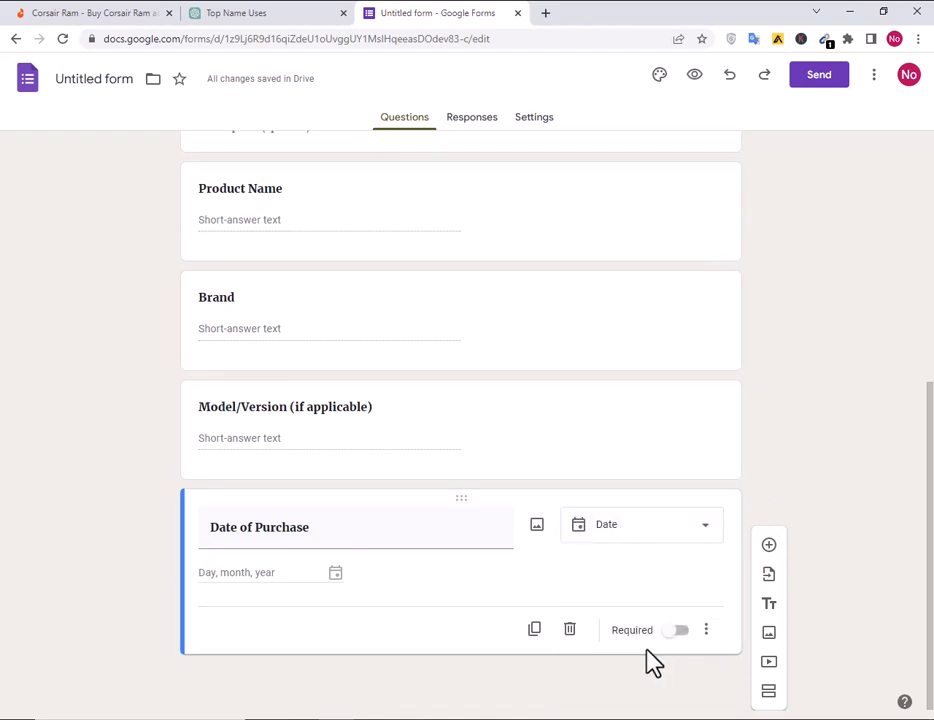
- Add a new section after Date of Purchase and title it "Review Details:", copying the heading from the Notepad outline
{"action": "left_click", "coordinate": [768, 693]}
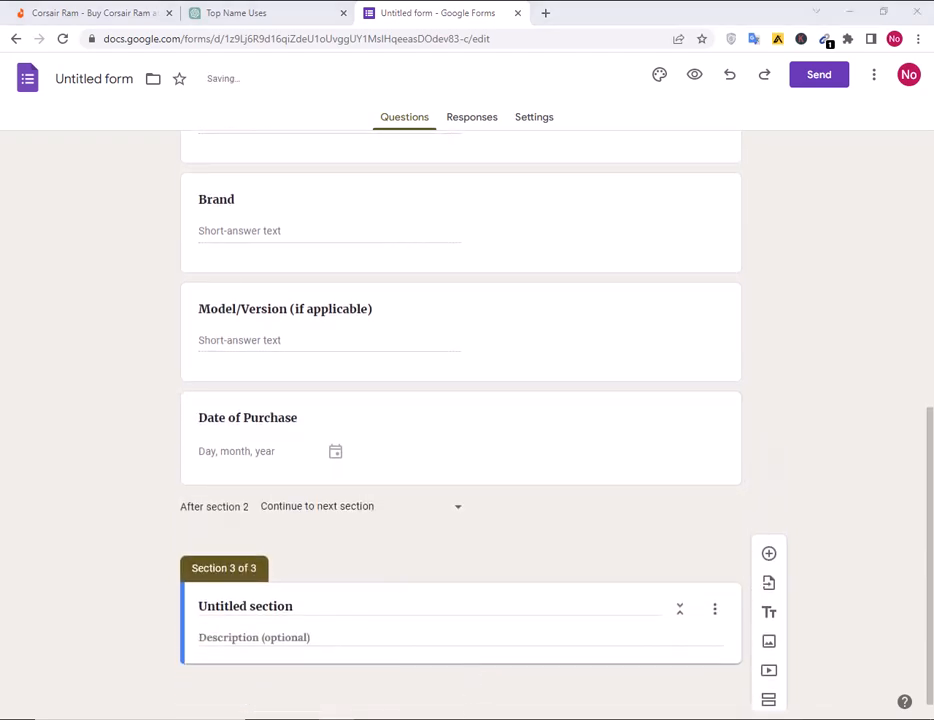
{"action": "key", "text": "alt+Tab"}
{"action": "left_click_drag", "start_coordinate": [358, 236], "coordinate": [267, 240]}
{"action": "key", "text": "ctrl+c"}
{"action": "left_click", "coordinate": [48, 523]}
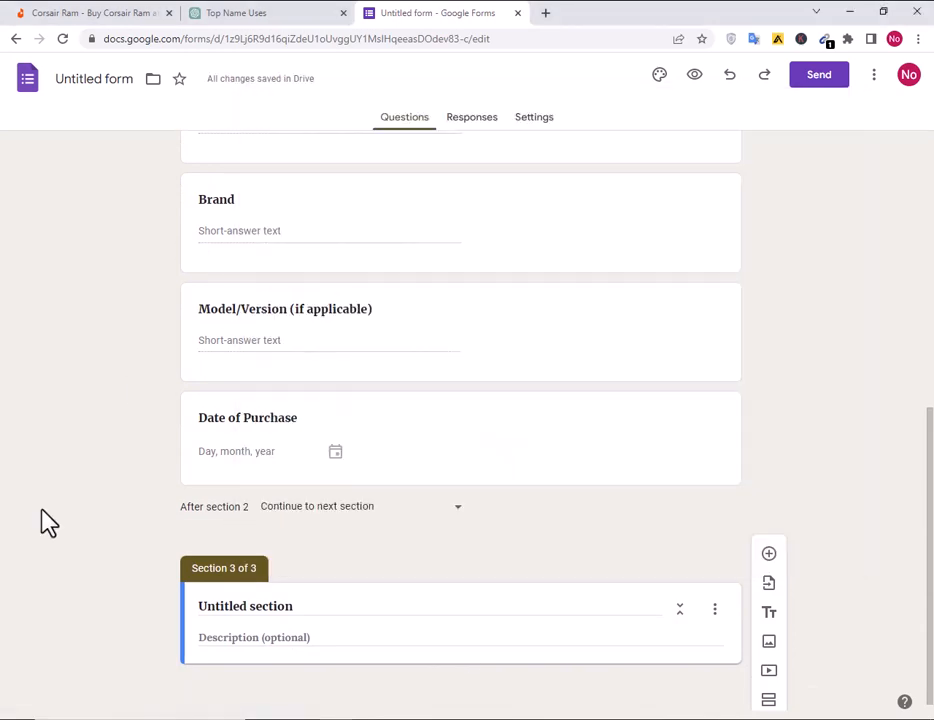
{"action": "left_click", "coordinate": [330, 608]}
{"action": "key", "text": "ctrl+v"}
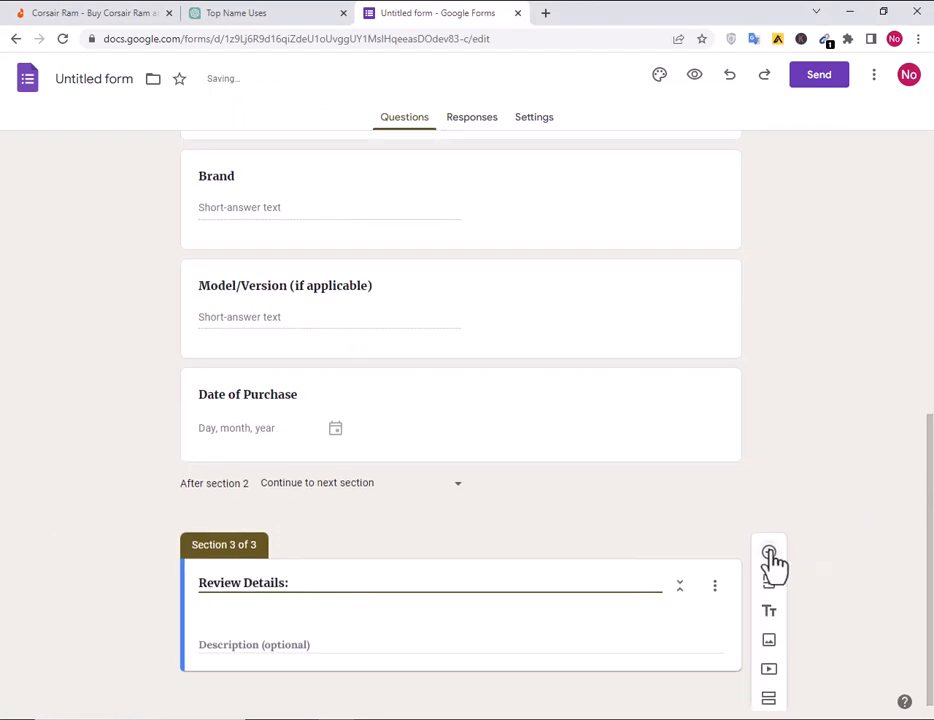
- Add an "Overall Rating" question to the Review Details section, copied from the Notepad outline, as a linear scale from 1 to 5
{"action": "left_click", "coordinate": [769, 553]}
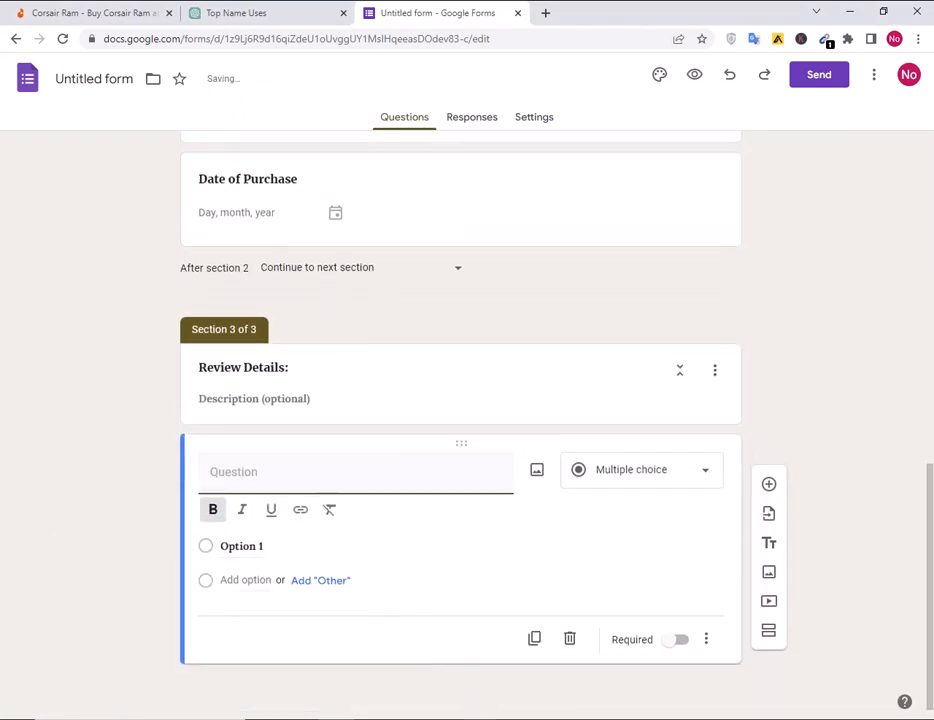
{"action": "key", "text": "alt+Tab"}
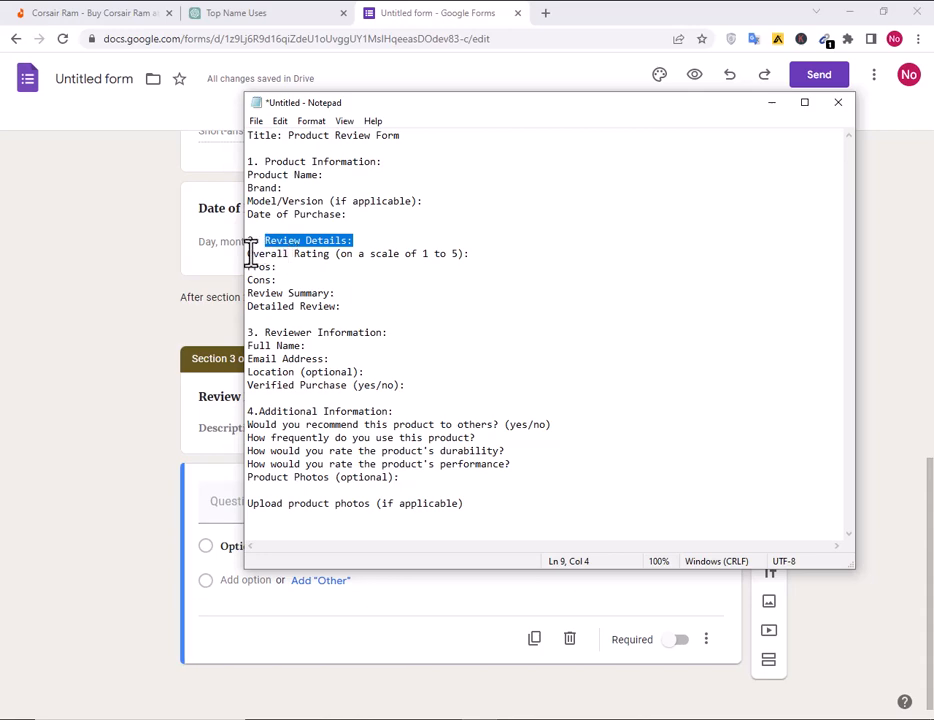
{"action": "left_click_drag", "start_coordinate": [250, 254], "coordinate": [325, 254]}
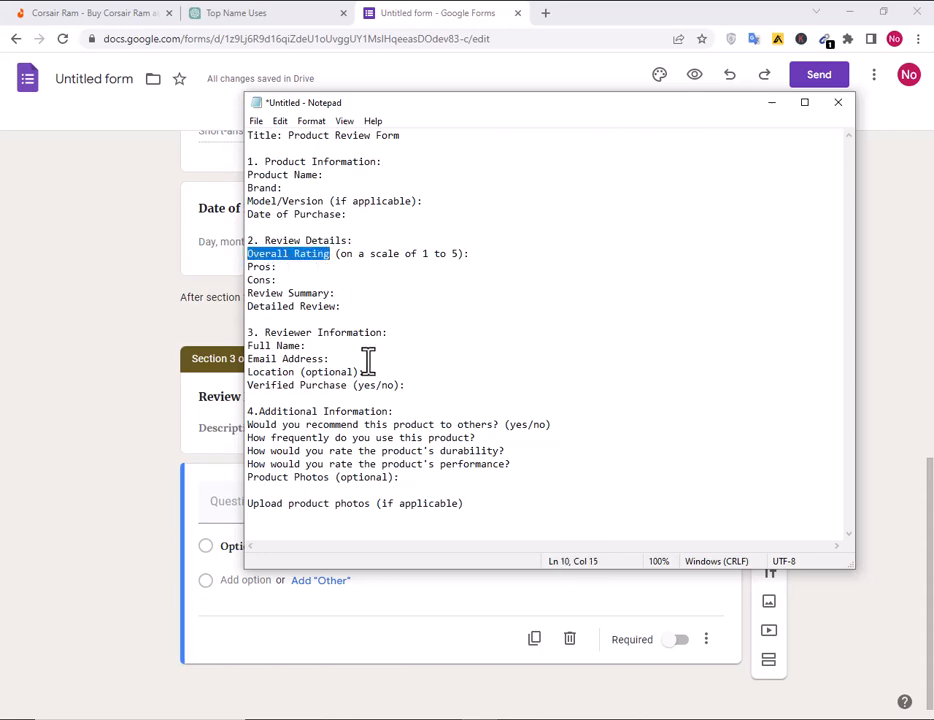
{"action": "key", "text": "alt+Tab"}
{"action": "left_click", "coordinate": [259, 505]}
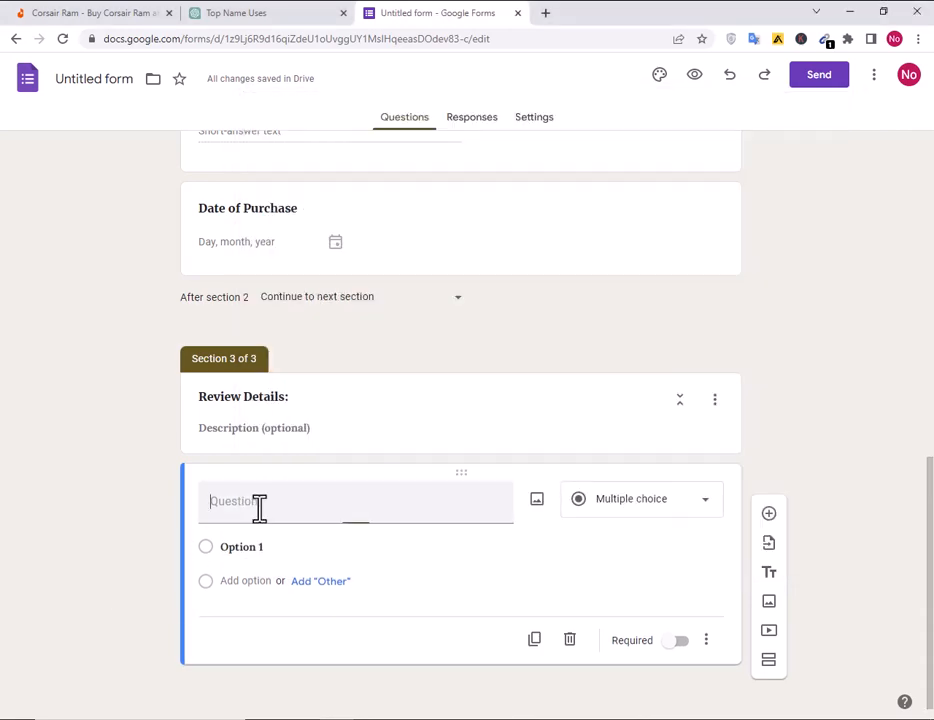
{"action": "left_click", "coordinate": [584, 507]}
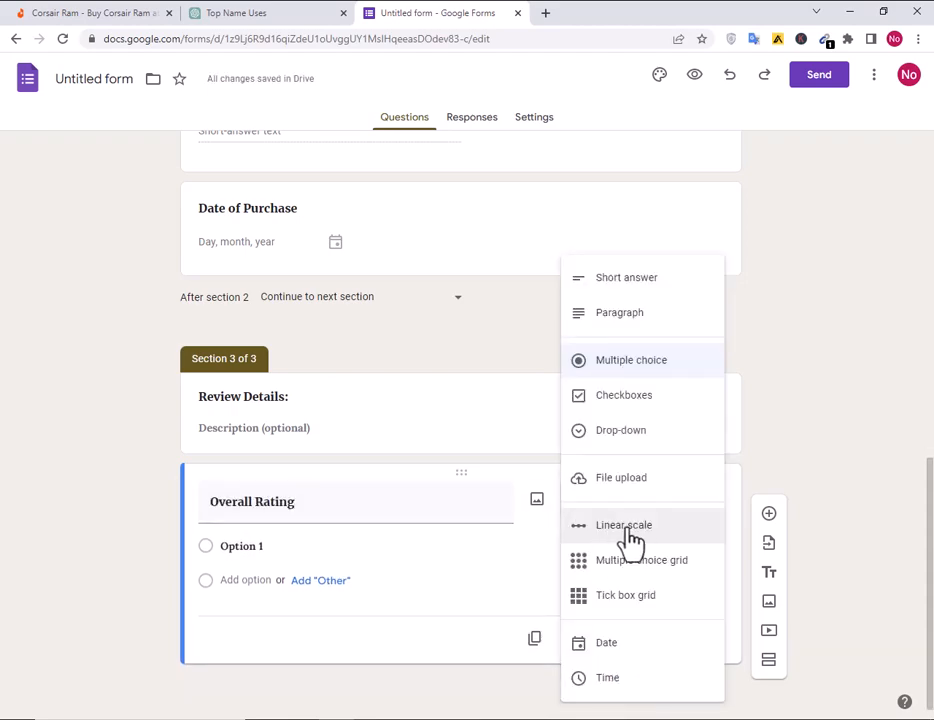
{"action": "left_click", "coordinate": [617, 528]}
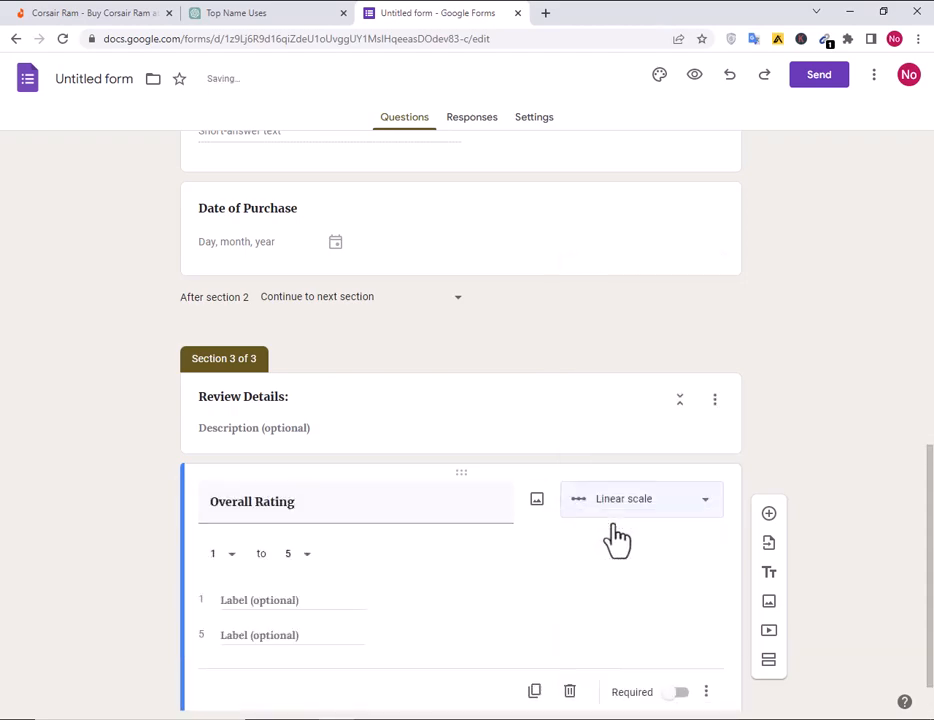
{"action": "left_click", "coordinate": [240, 566]}
{"action": "left_click", "coordinate": [233, 565]}
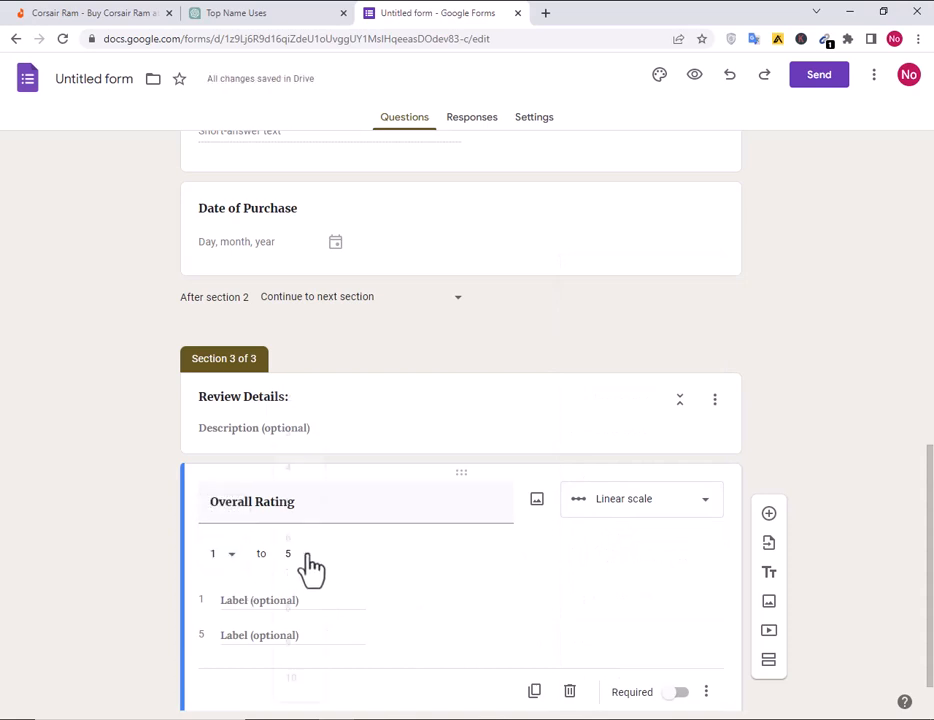
{"action": "left_click", "coordinate": [306, 568]}
{"action": "left_click", "coordinate": [290, 502]}
{"action": "scroll", "coordinate": [400, 577], "scroll_direction": "down", "scroll_amount": 1}
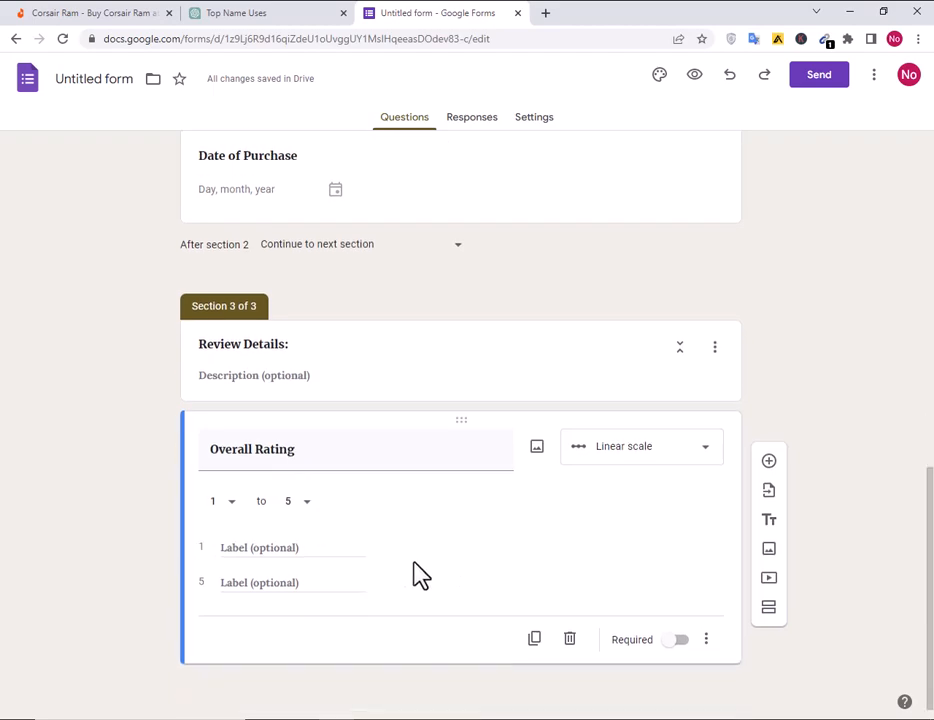
- Add a paragraph question "Pros" below Overall Rating, taking its wording from the Notepad outline
{"action": "left_click", "coordinate": [769, 463]}
{"action": "key", "text": "alt+Tab"}
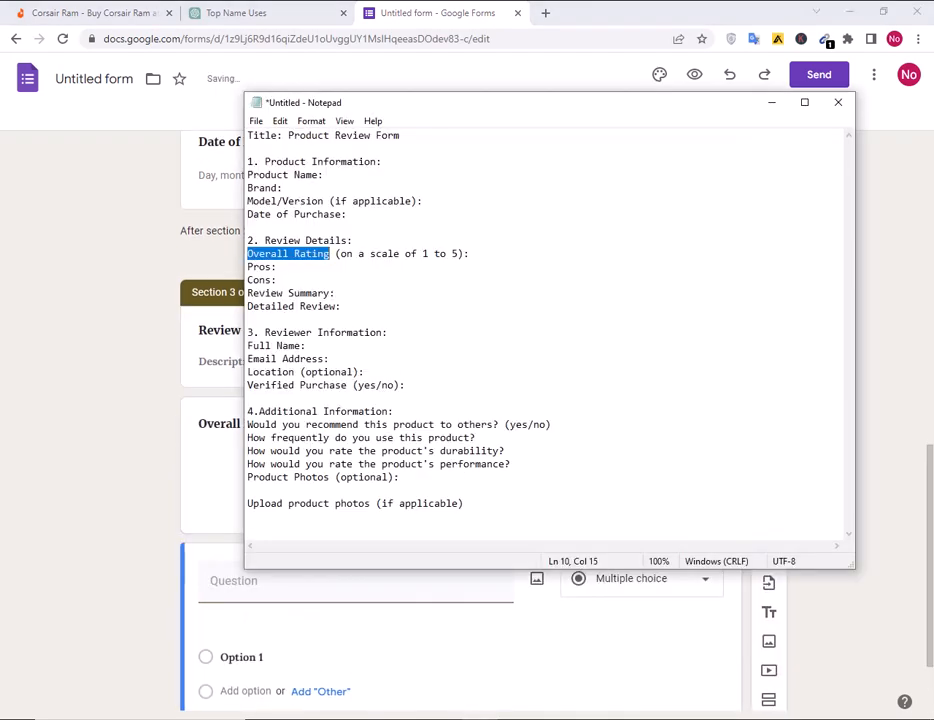
{"action": "left_click", "coordinate": [297, 266]}
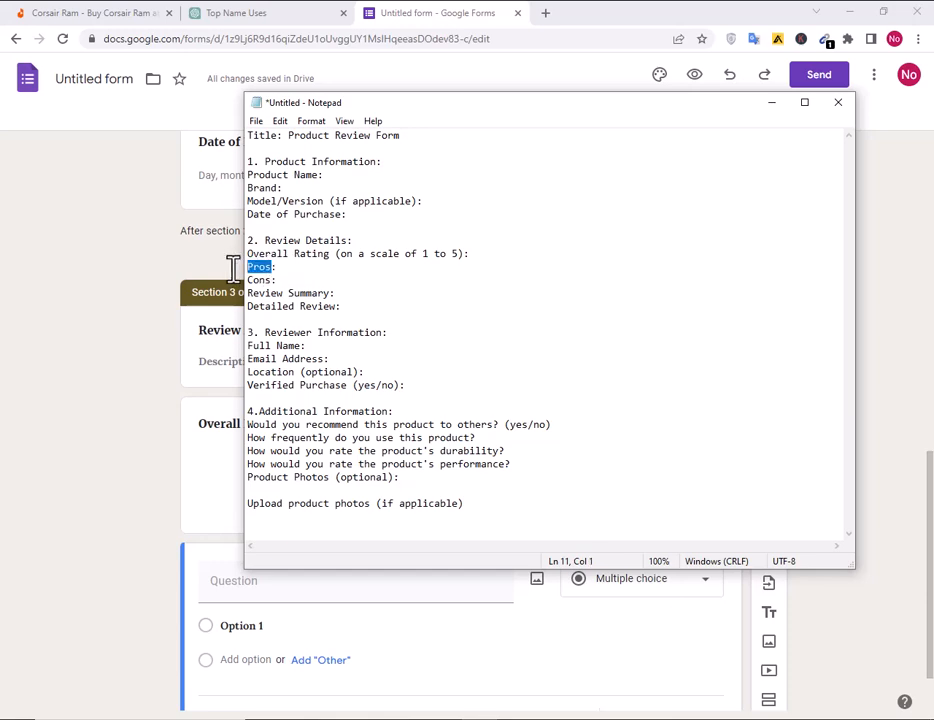
{"action": "key", "text": "alt+Tab"}
{"action": "left_click", "coordinate": [273, 586]}
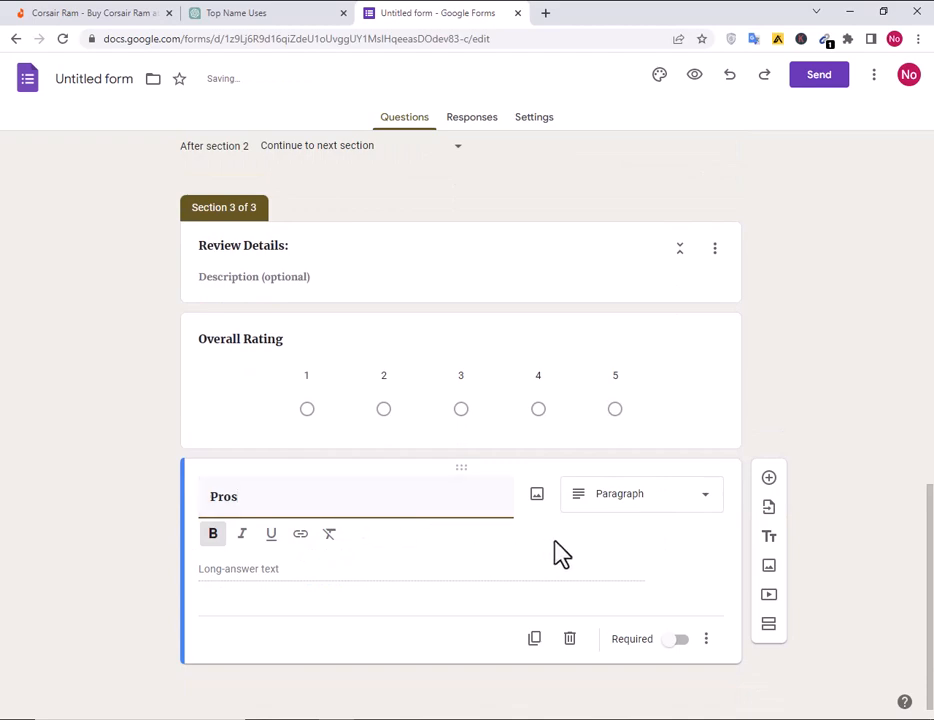
{"action": "type", "text": "Pros"}
- Add a paragraph question "Cons" below Pros, copying its wording from the Notepad outline
{"action": "left_click", "coordinate": [769, 479]}
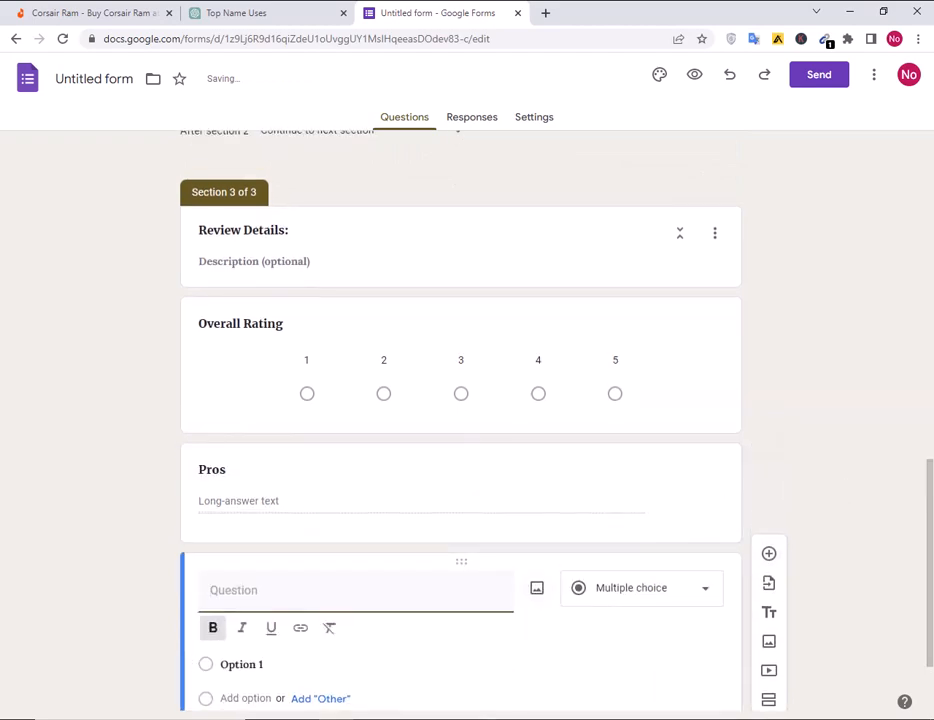
{"action": "key", "text": "alt+Tab"}
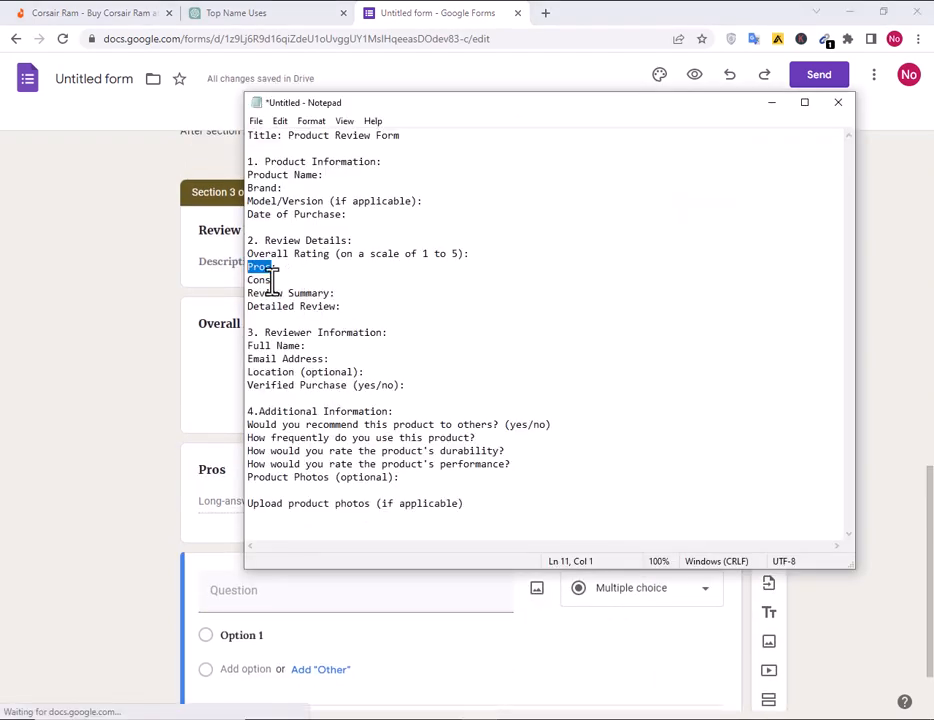
{"action": "left_click_drag", "start_coordinate": [272, 281], "coordinate": [240, 281]}
{"action": "key", "text": "alt+Tab"}
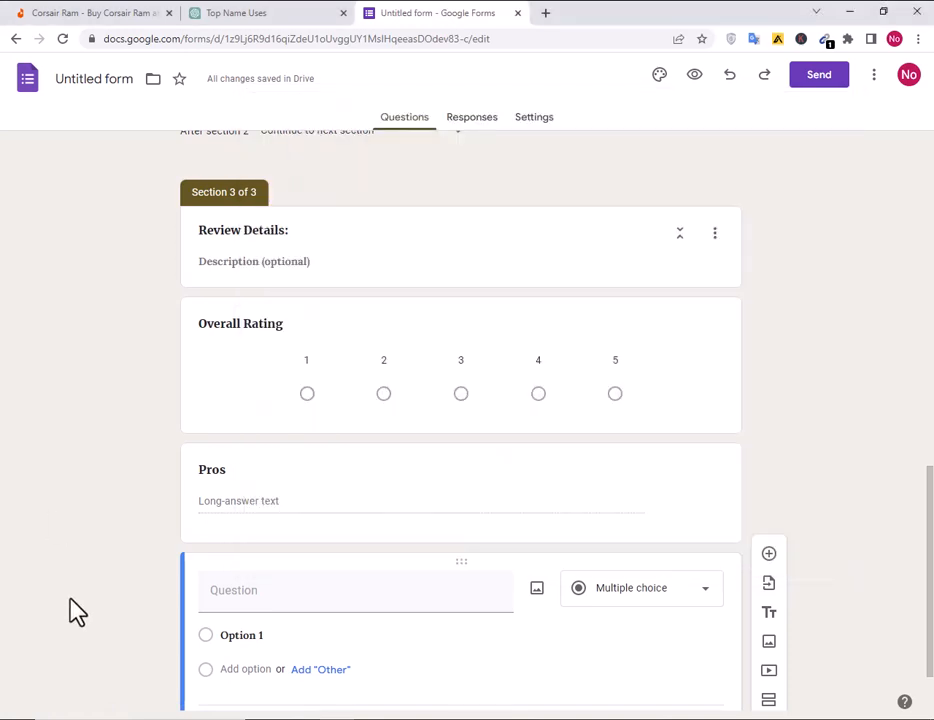
{"action": "left_click", "coordinate": [271, 589]}
{"action": "scroll", "coordinate": [357, 596], "scroll_direction": "down", "scroll_amount": 2}
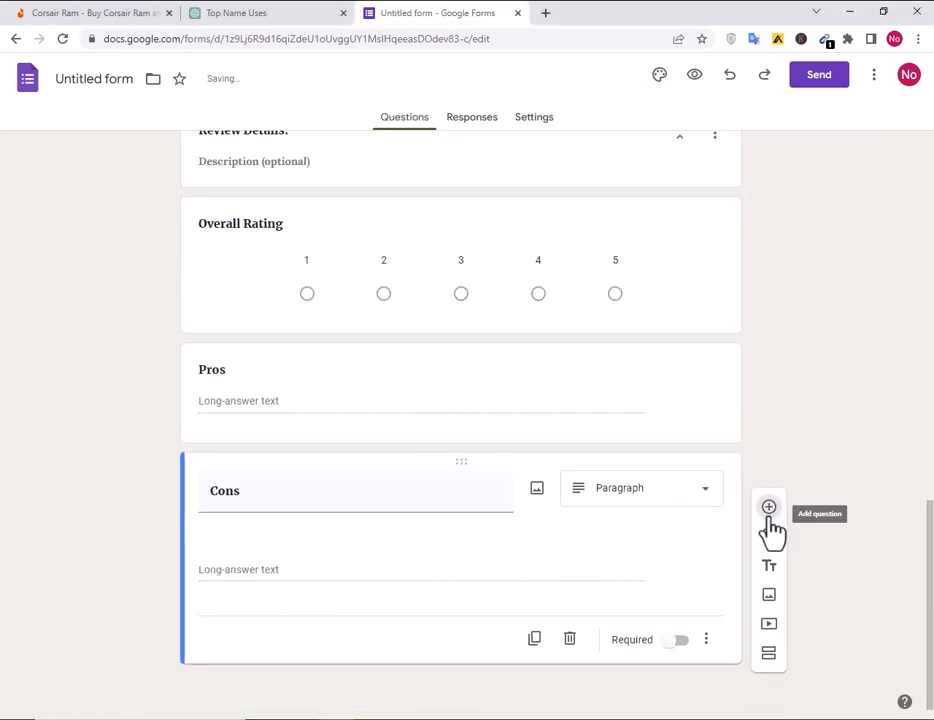
- Add a paragraph question "Review Summary" below Cons, copying its wording from the Notepad outline
{"action": "left_click", "coordinate": [769, 513]}
{"action": "key", "text": "alt+Tab"}
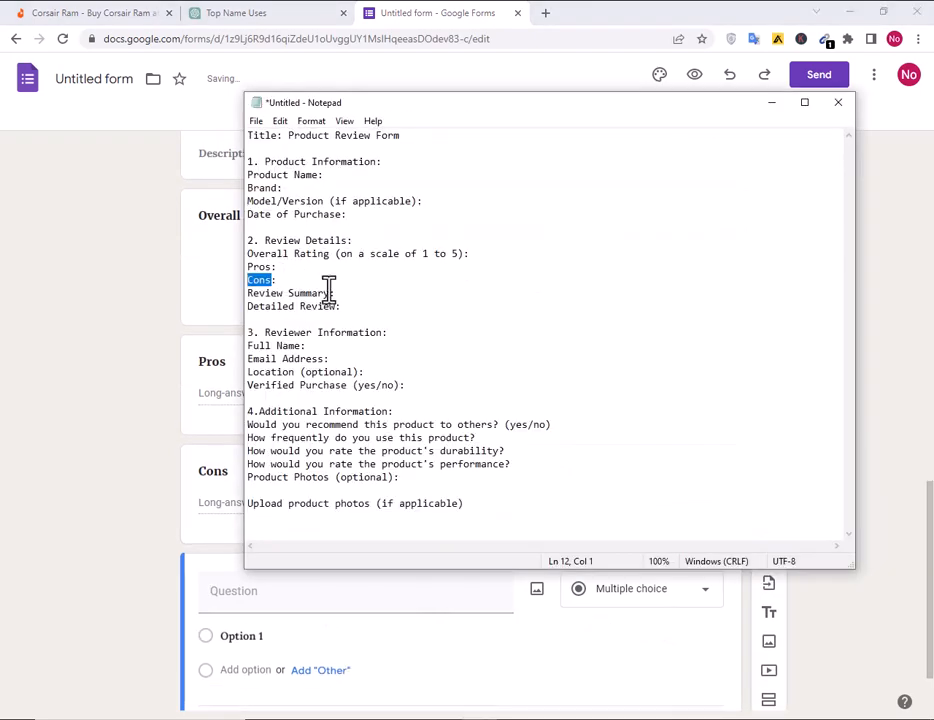
{"action": "left_click_drag", "start_coordinate": [329, 294], "coordinate": [268, 293]}
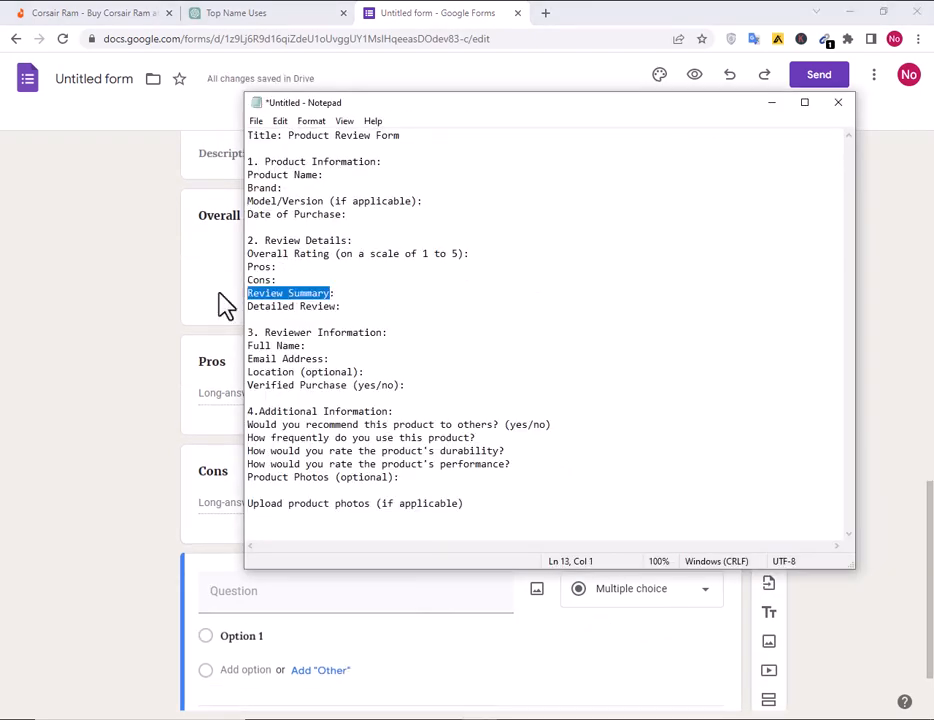
{"action": "key", "text": "alt+Tab"}
{"action": "left_click", "coordinate": [255, 590]}
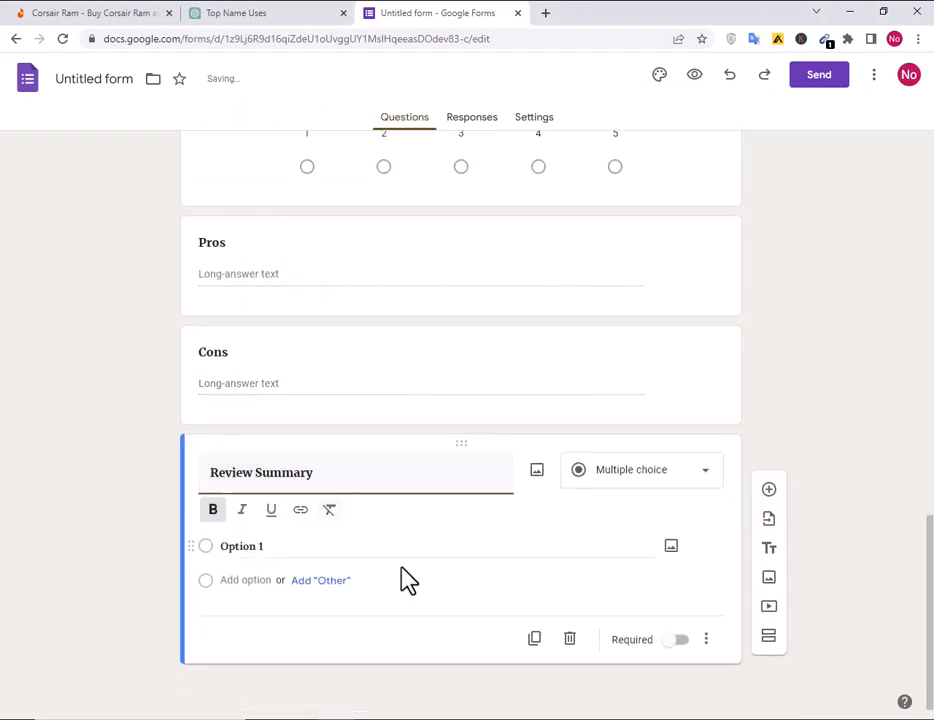
{"action": "left_click", "coordinate": [616, 480]}
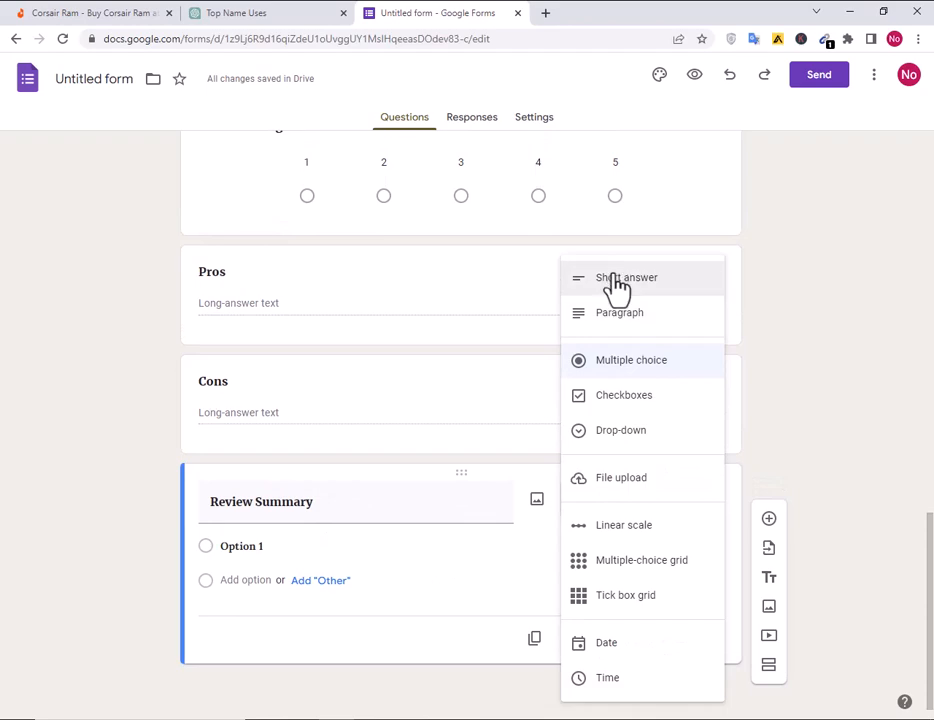
{"action": "left_click", "coordinate": [618, 280]}
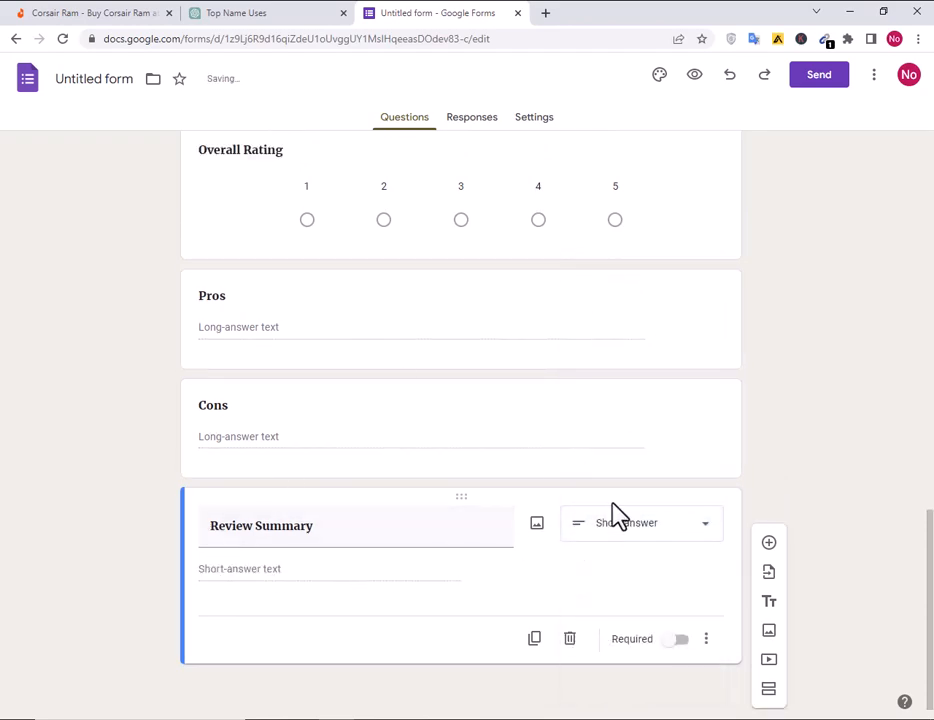
{"action": "left_click", "coordinate": [621, 545]}
{"action": "left_click", "coordinate": [613, 330]}
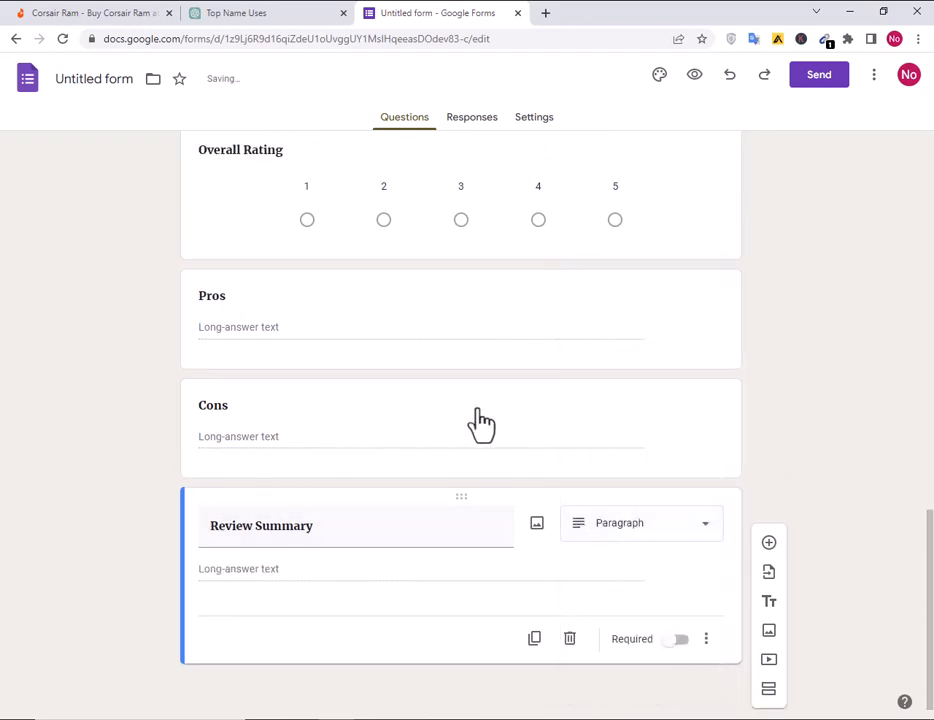
- Add a paragraph question "Detailed Review" below Review Summary, copying its wording from the Notepad outline
{"action": "left_click", "coordinate": [769, 545]}
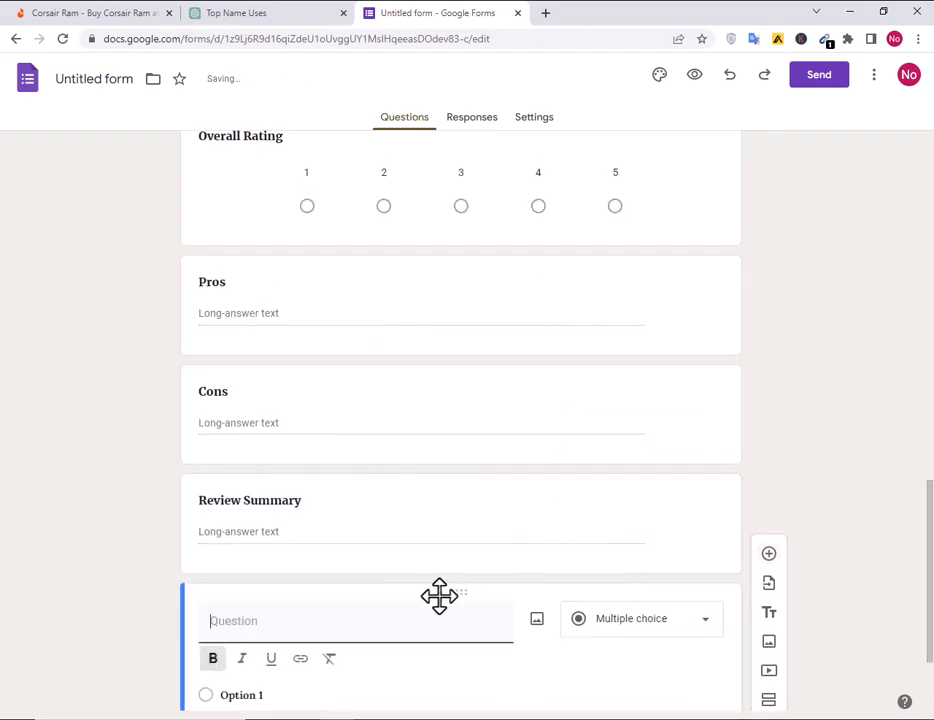
{"action": "key", "text": "alt+Tab"}
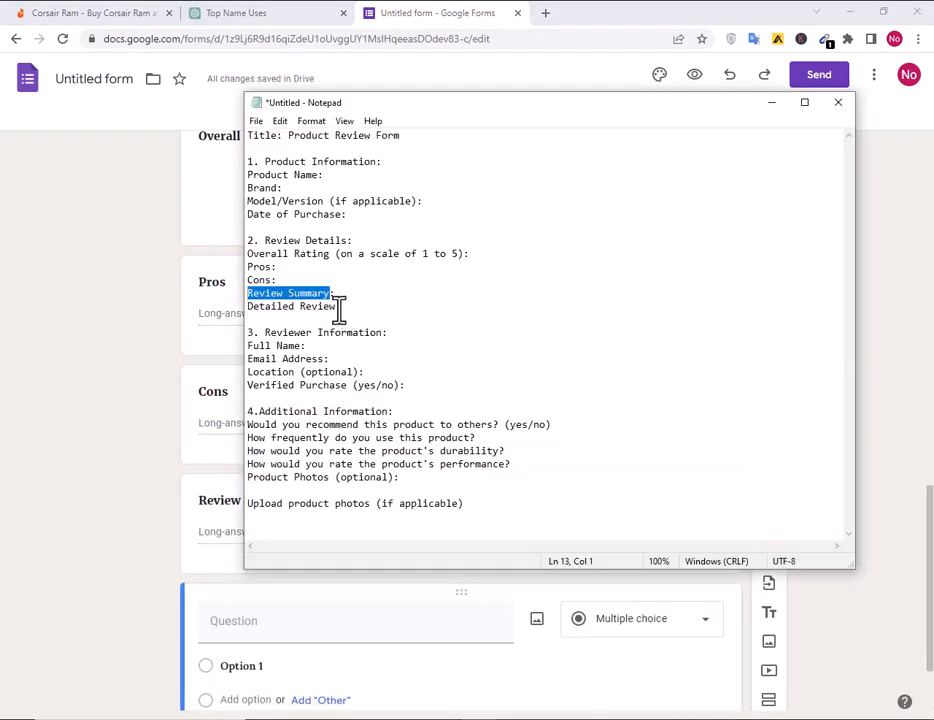
{"action": "left_click", "coordinate": [336, 307]}
{"action": "left_click_drag", "start_coordinate": [336, 307], "coordinate": [230, 313]}
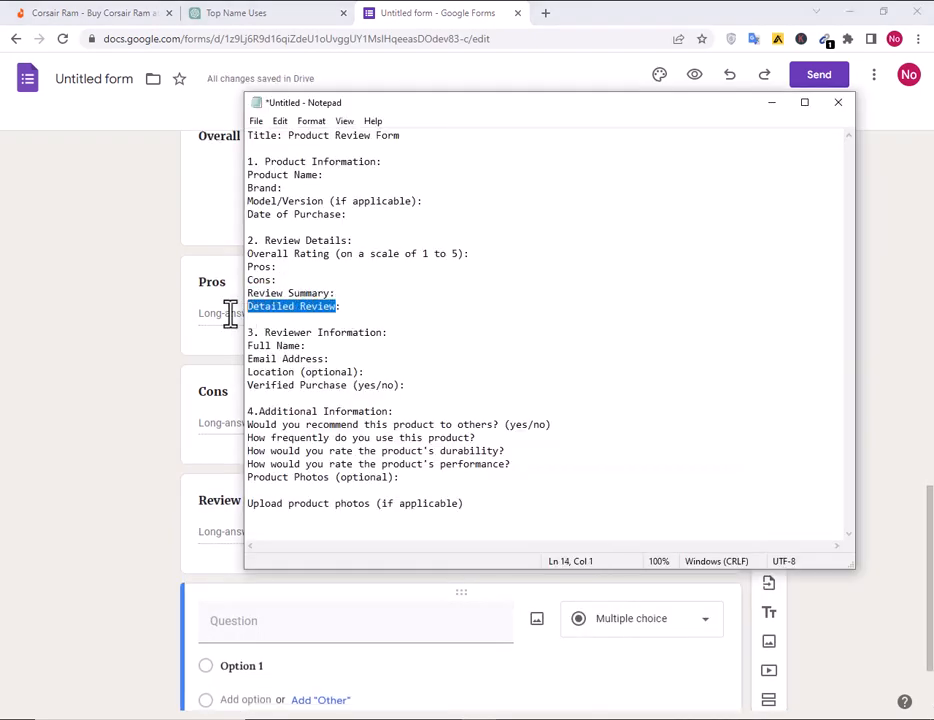
{"action": "left_click", "coordinate": [10, 705]}
{"action": "left_click", "coordinate": [273, 624]}
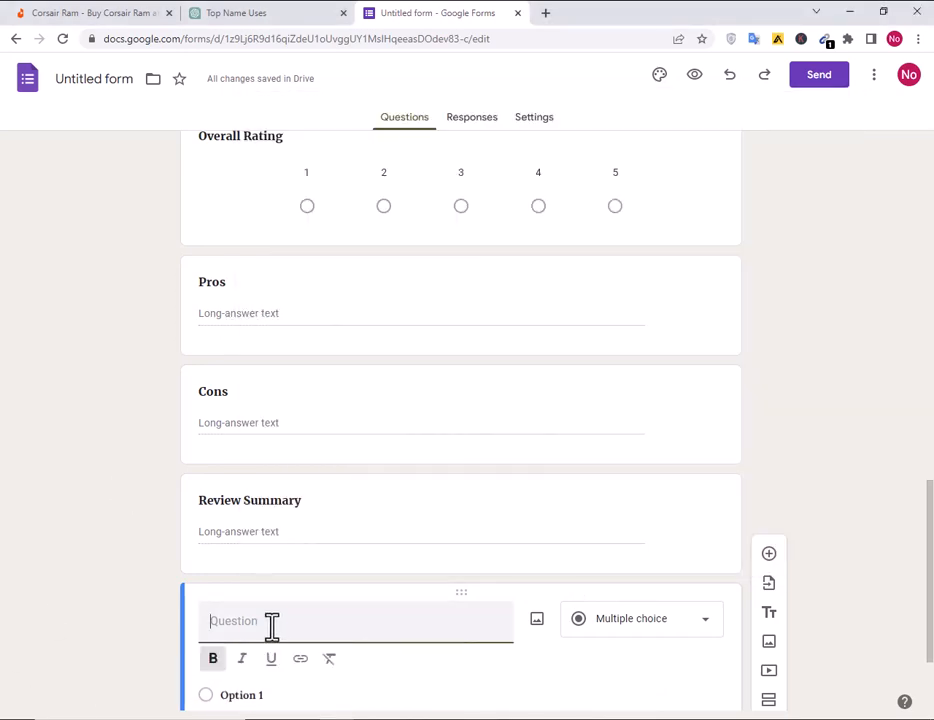
{"action": "scroll", "coordinate": [420, 615], "scroll_direction": "down", "scroll_amount": 2}
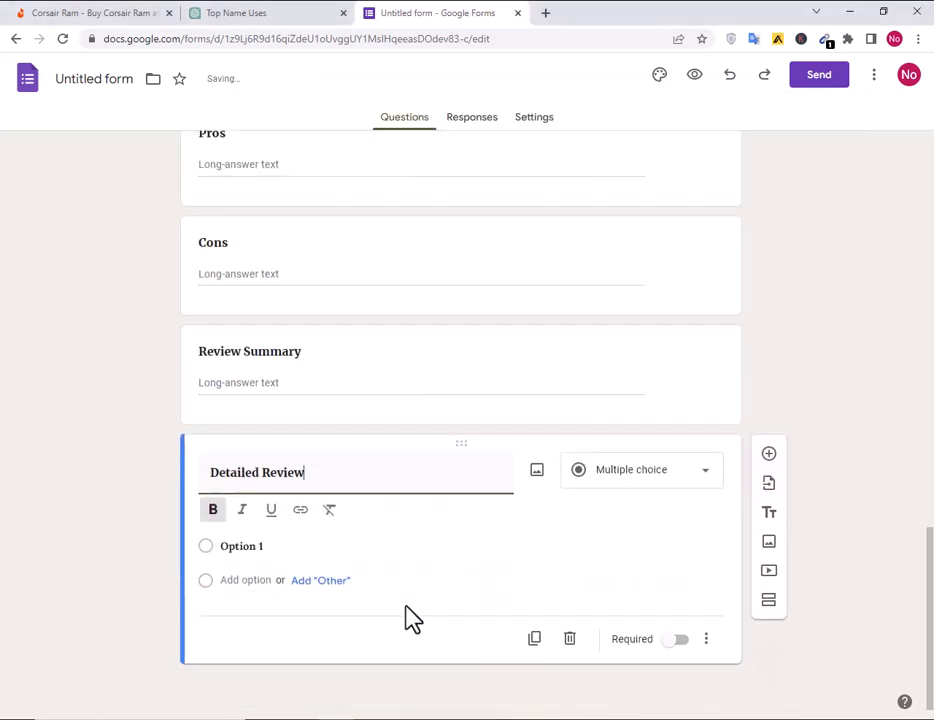
{"action": "left_click", "coordinate": [628, 487]}
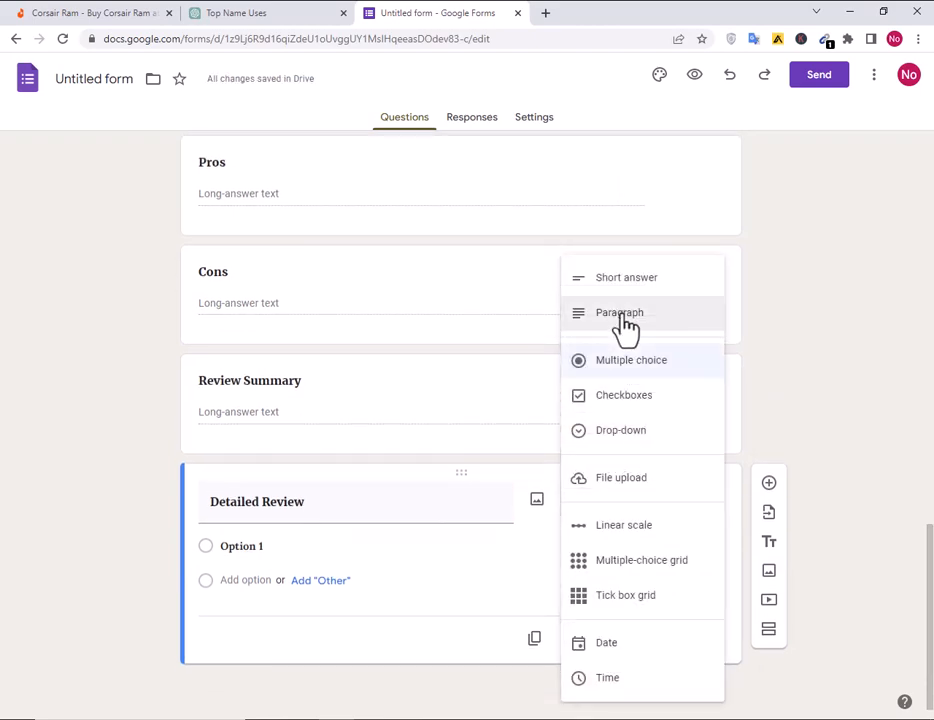
{"action": "left_click", "coordinate": [621, 317]}
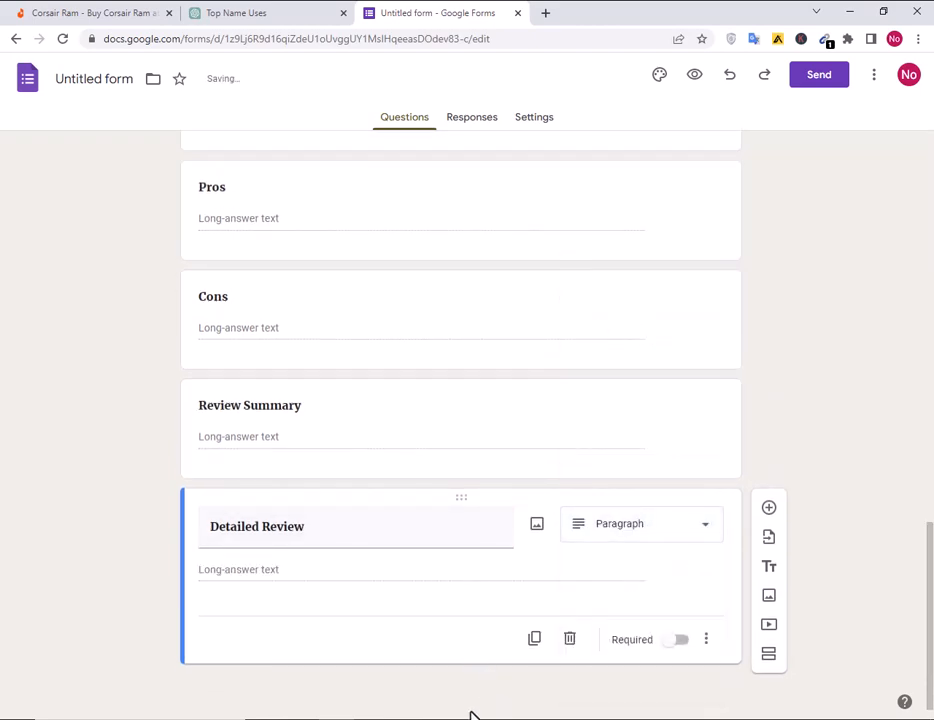
- Add a new section after Detailed Review and title it "Reviewer Information:", copying the heading from the Notepad outline
{"action": "left_click", "coordinate": [472, 714]}
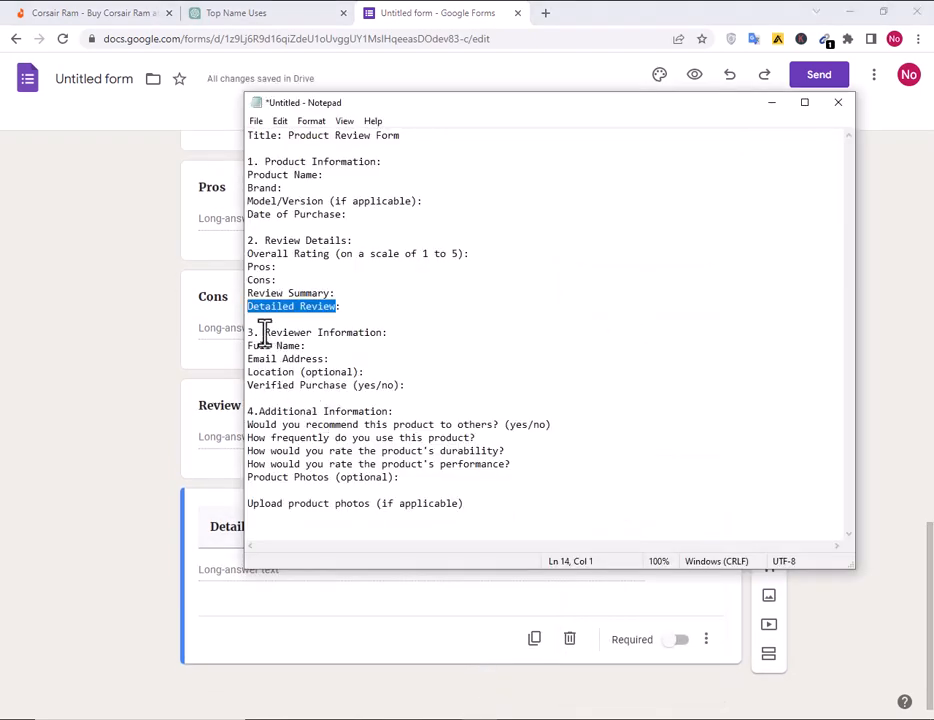
{"action": "left_click_drag", "start_coordinate": [264, 332], "coordinate": [400, 330]}
{"action": "key", "text": "ctrl+c"}
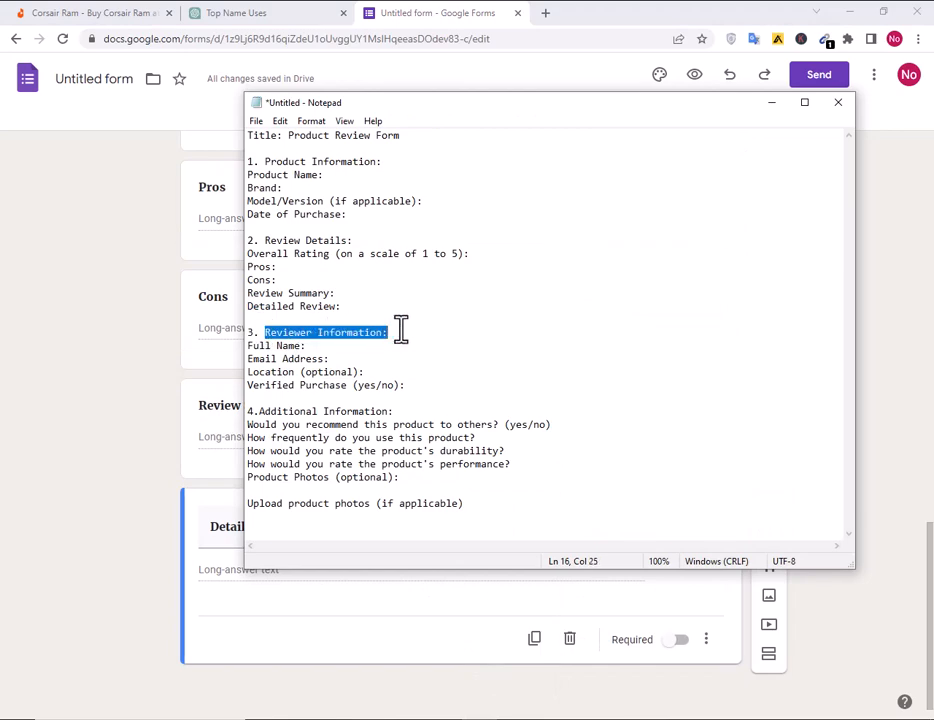
{"action": "left_click", "coordinate": [105, 552]}
{"action": "left_click", "coordinate": [768, 653]}
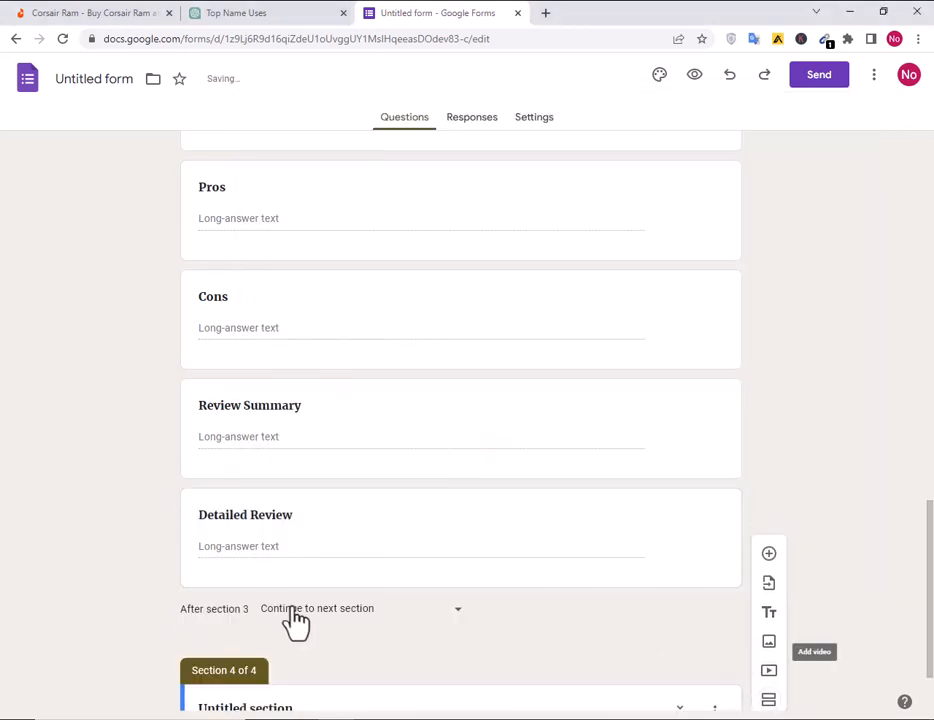
{"action": "left_click", "coordinate": [188, 607]}
{"action": "key", "text": "ctrl+v"}
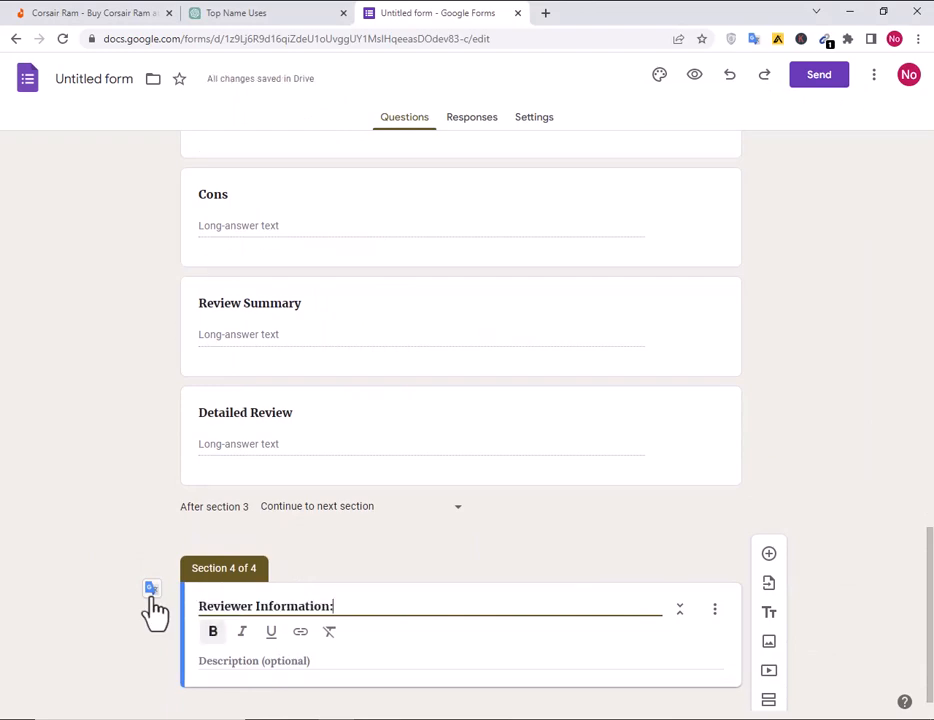
- Add a short-answer question "Full Name" to the Reviewer Information section, copying its wording from the Notepad outline
{"action": "left_click", "coordinate": [769, 553]}
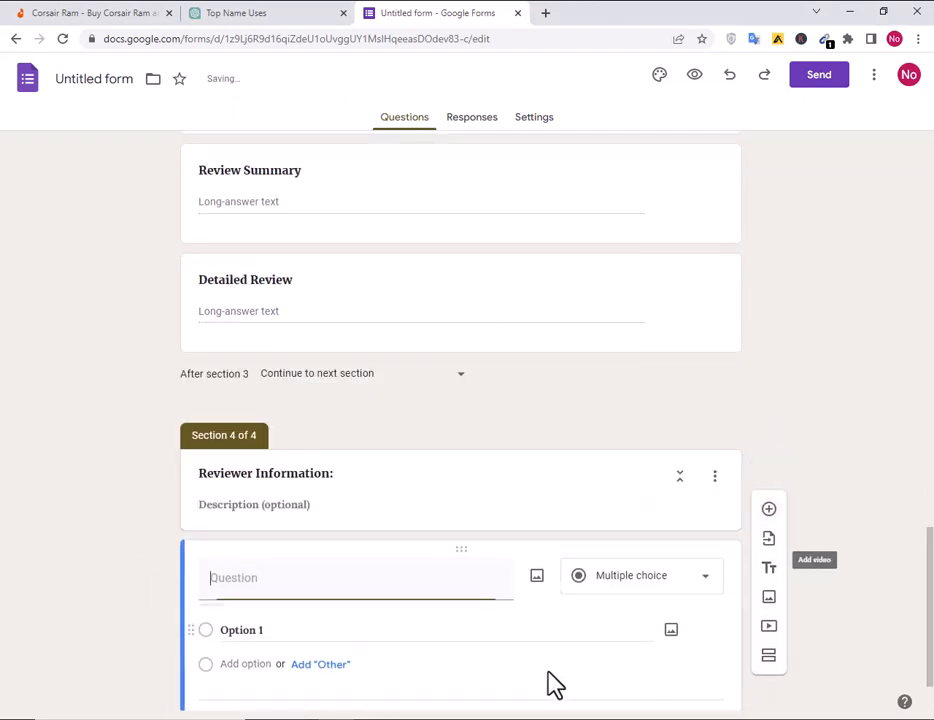
{"action": "key", "text": "alt+Tab"}
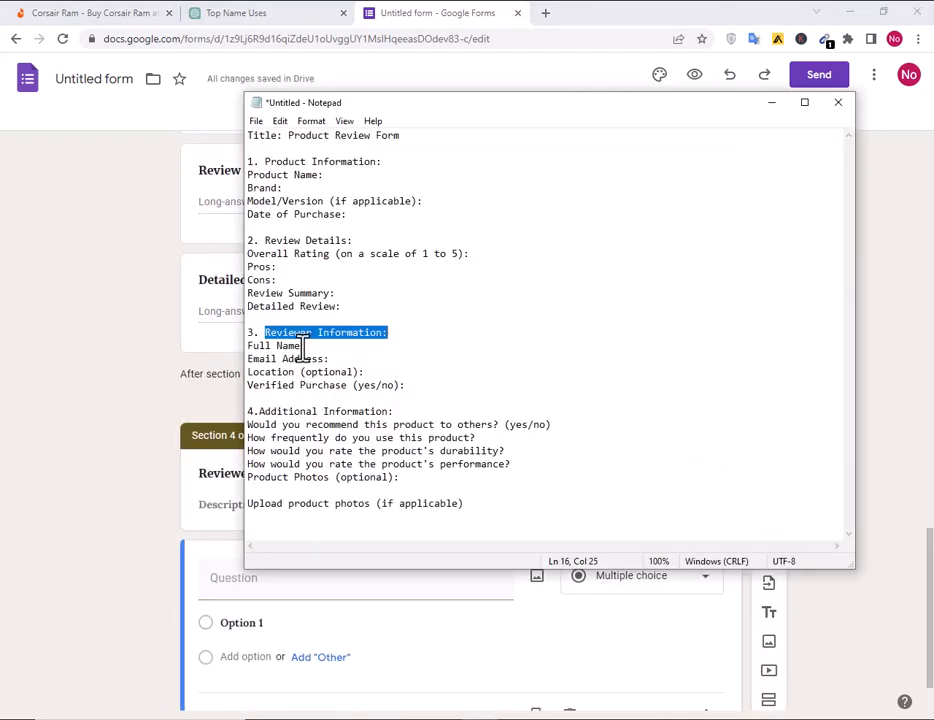
{"action": "left_click_drag", "start_coordinate": [303, 345], "coordinate": [163, 345]}
{"action": "key", "text": "alt+Tab"}
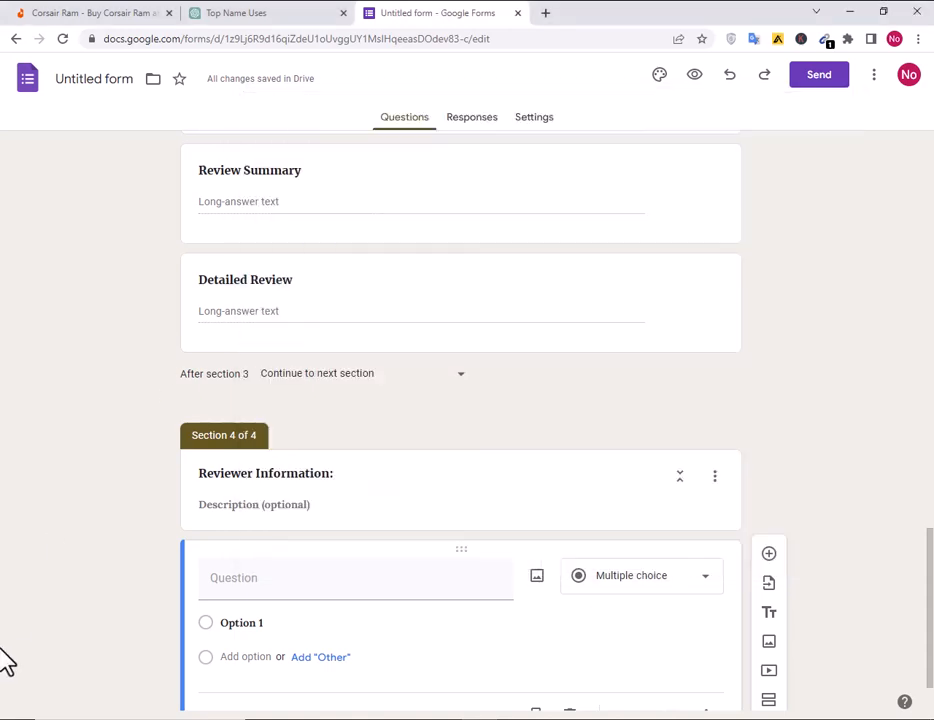
{"action": "left_click", "coordinate": [271, 580]}
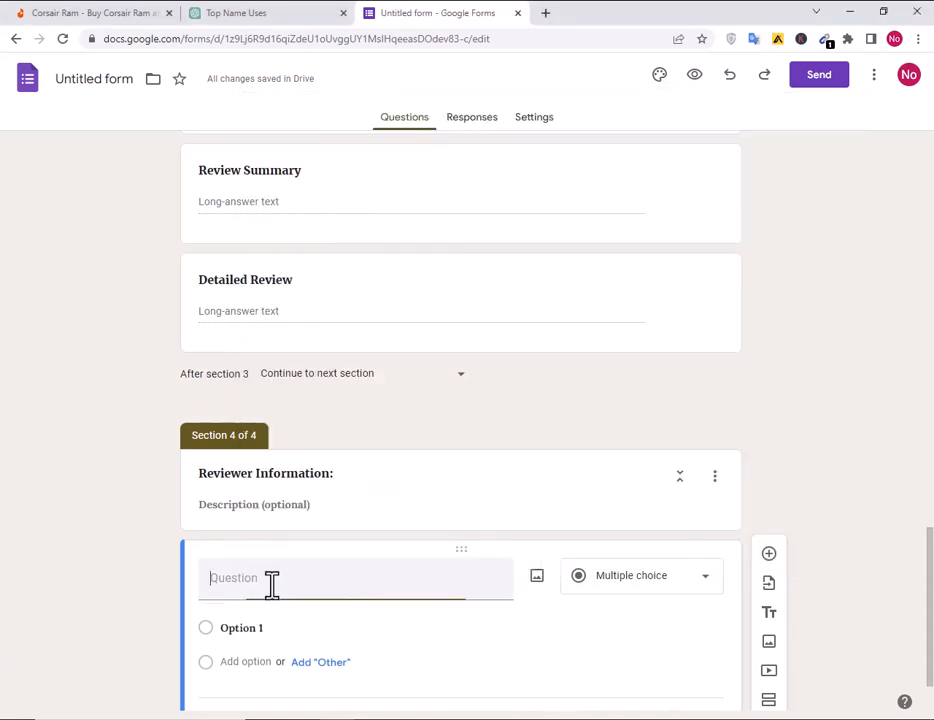
{"action": "left_click", "coordinate": [650, 588]}
{"action": "left_click", "coordinate": [625, 278]}
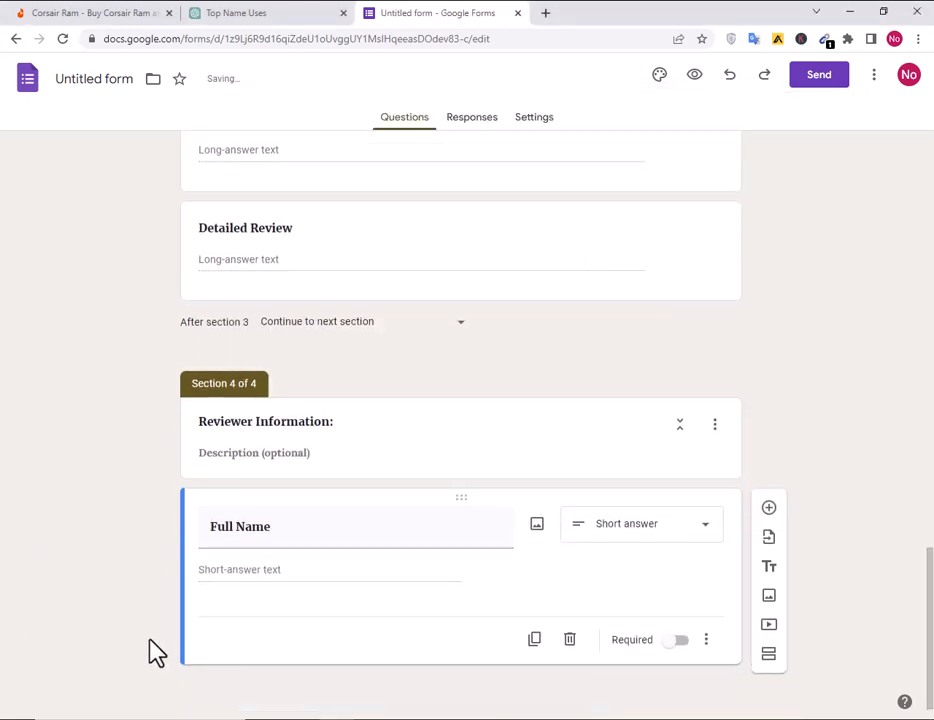
- Add a short-answer question "Email Address" below Full Name, copying its wording from the Notepad outline
{"action": "left_click", "coordinate": [769, 538]}
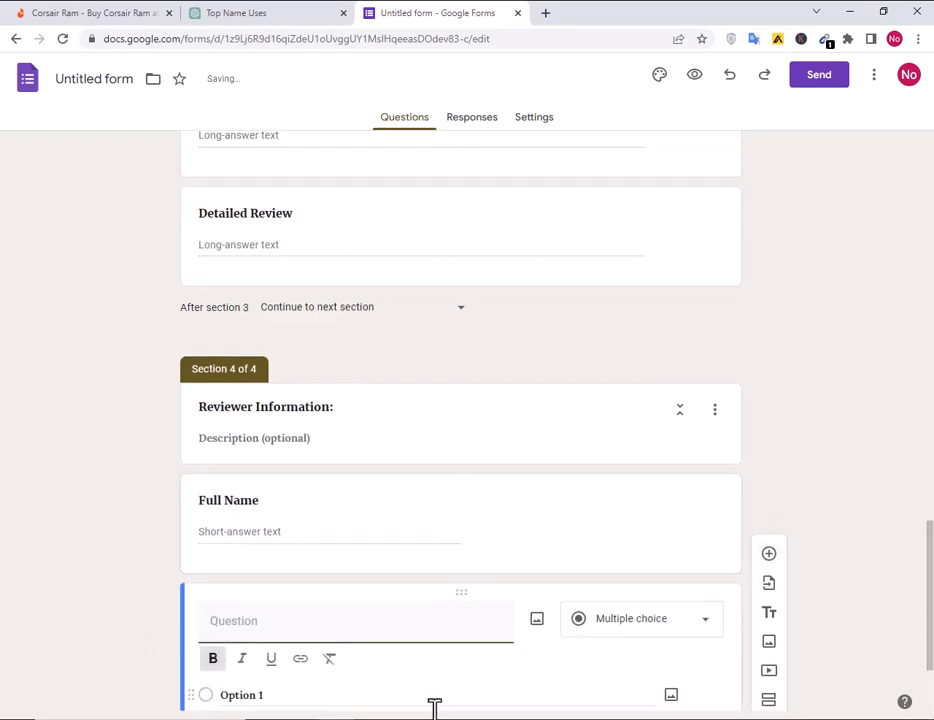
{"action": "key", "text": "alt+Tab"}
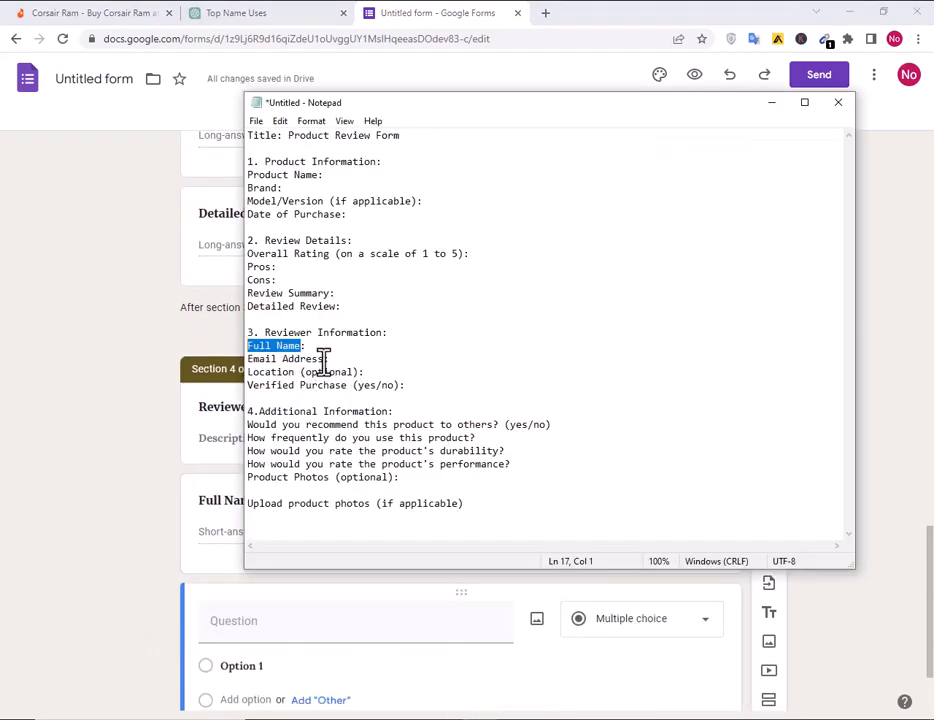
{"action": "left_click_drag", "start_coordinate": [323, 358], "coordinate": [218, 352]}
{"action": "left_click", "coordinate": [138, 525]}
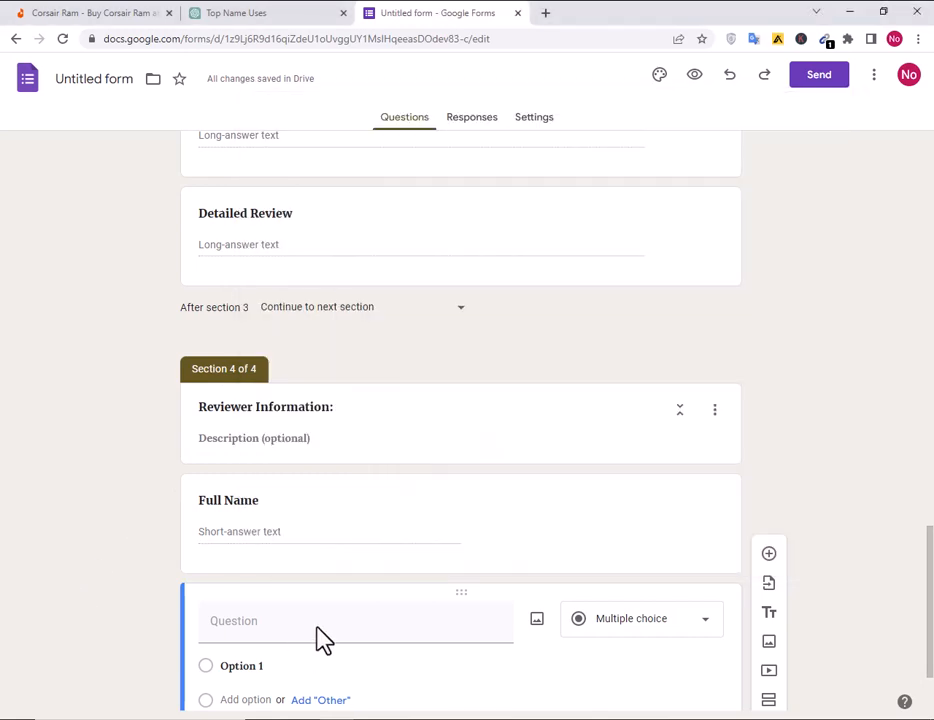
{"action": "left_click", "coordinate": [319, 625]}
{"action": "scroll", "coordinate": [383, 610], "scroll_direction": "down", "scroll_amount": 2}
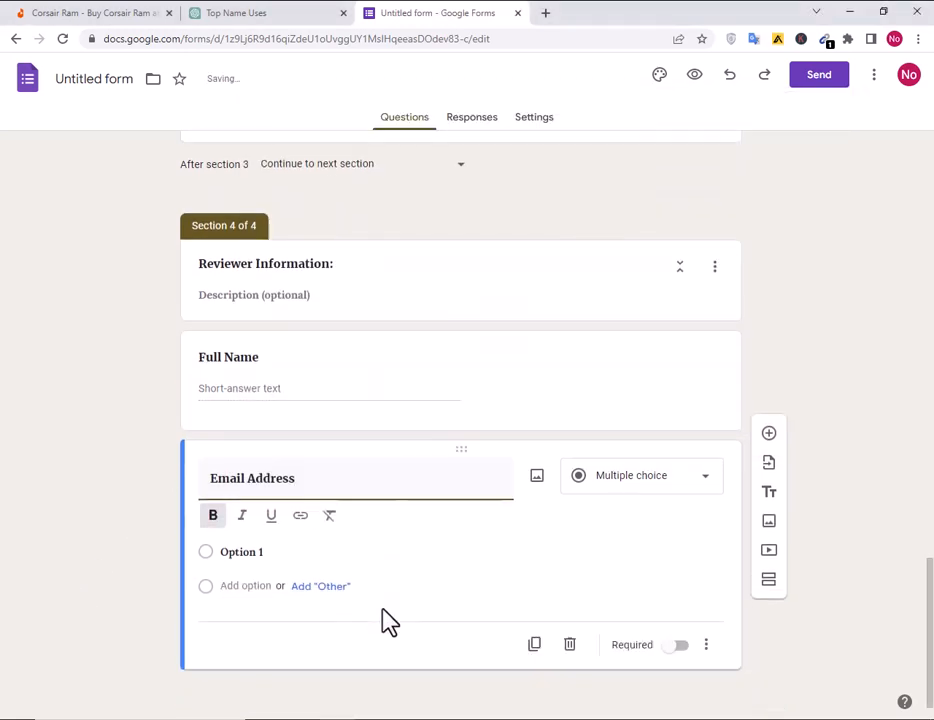
- Add a short-answer question "Location (optional)" below Email Address, copying its wording from the Notepad outline
{"action": "key", "text": "alt+Tab"}
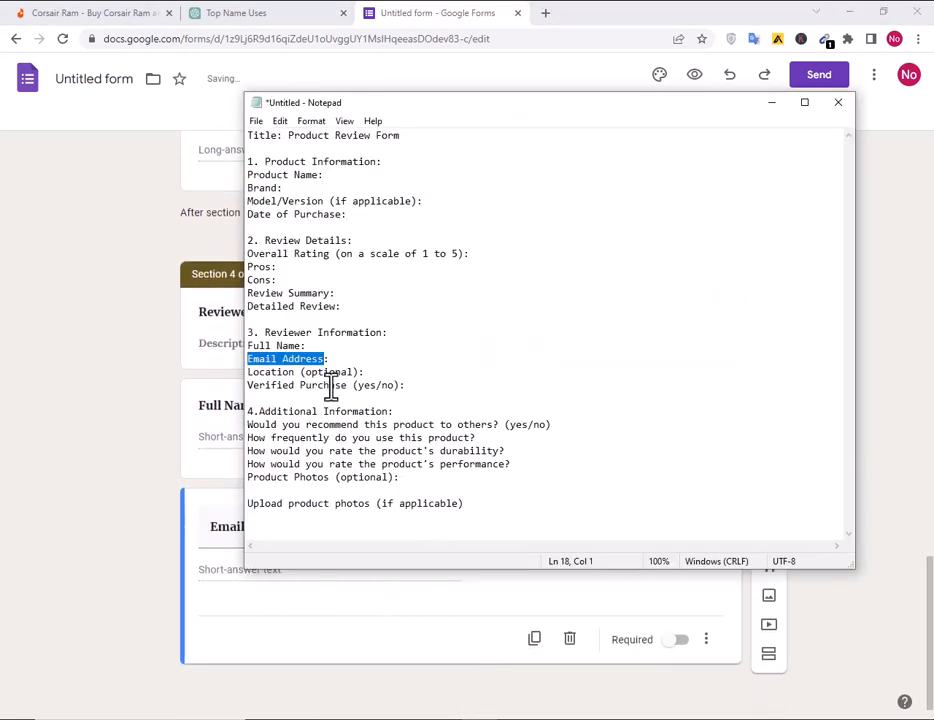
{"action": "left_click_drag", "start_coordinate": [358, 371], "coordinate": [217, 371]}
{"action": "key", "text": "ctrl+c"}
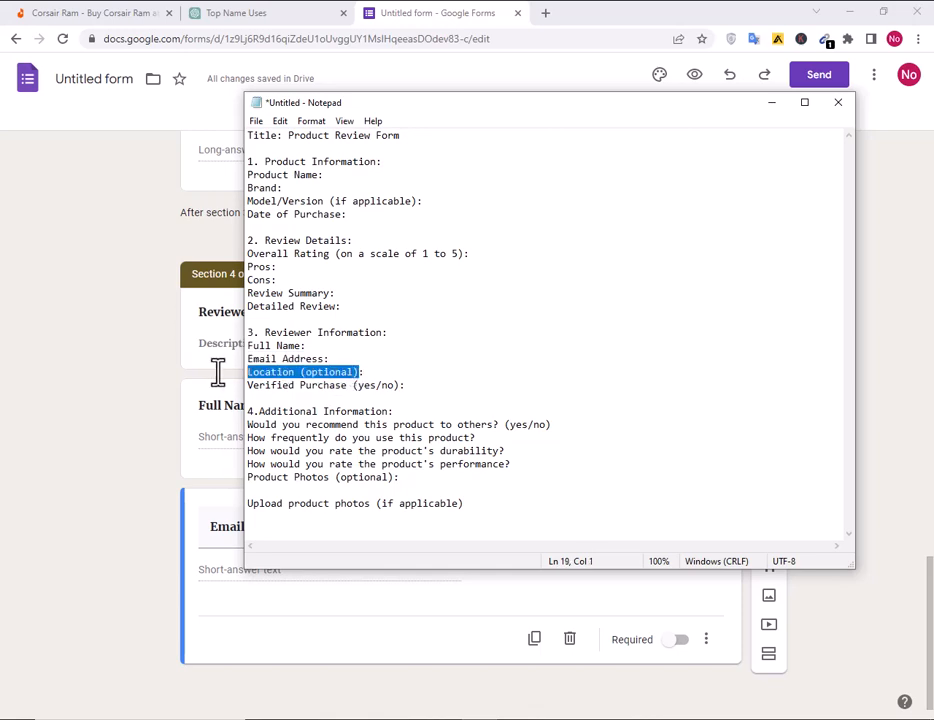
{"action": "key", "text": "alt+Tab"}
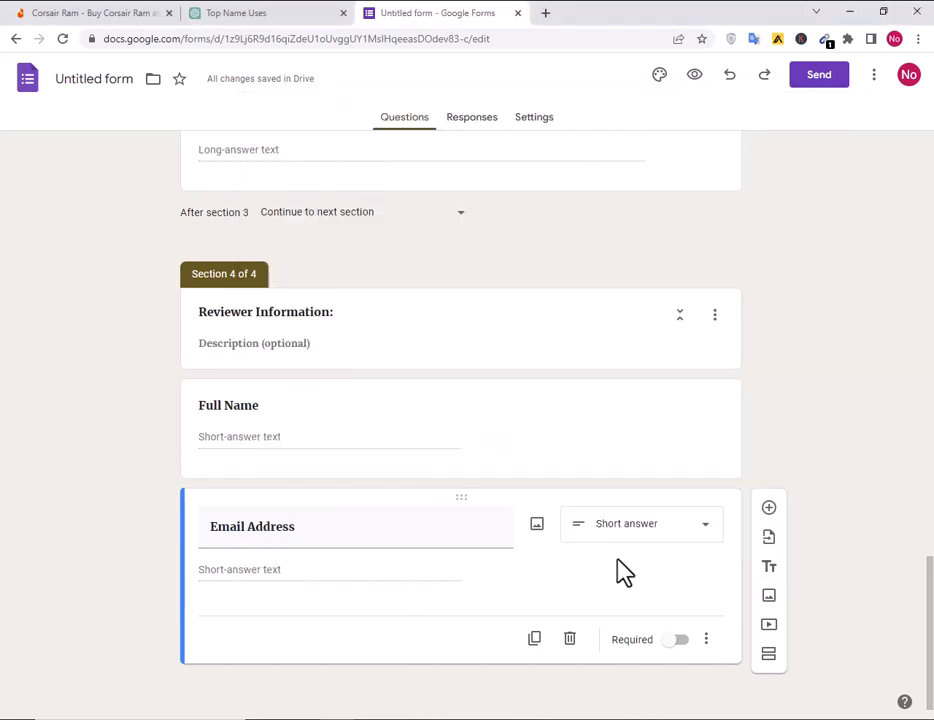
{"action": "left_click", "coordinate": [767, 508]}
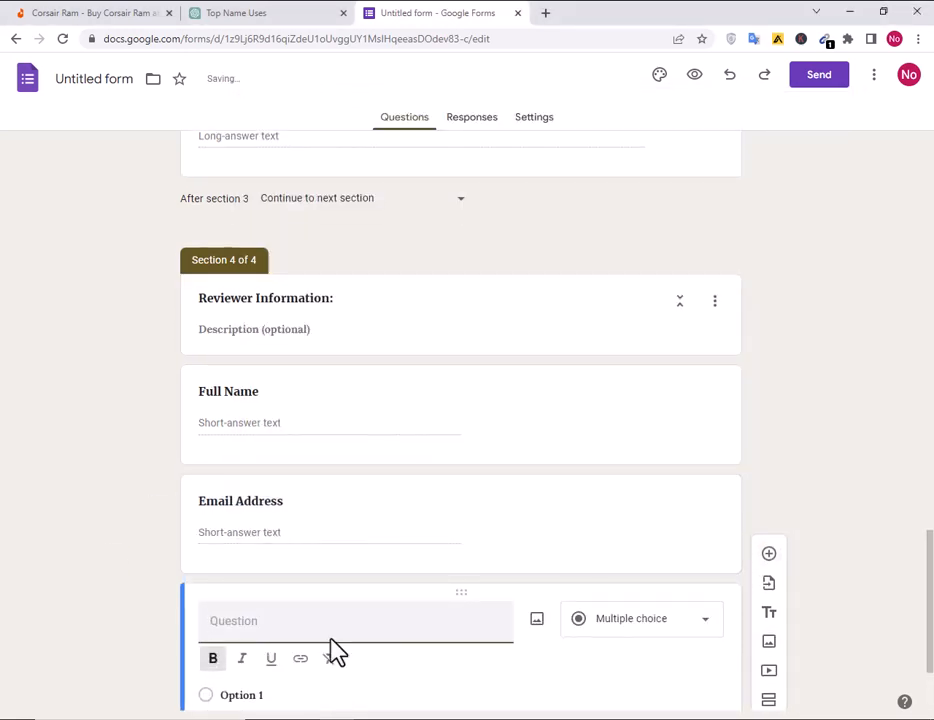
{"action": "key", "text": "ctrl+v"}
{"action": "scroll", "coordinate": [329, 640], "scroll_direction": "down", "scroll_amount": 2}
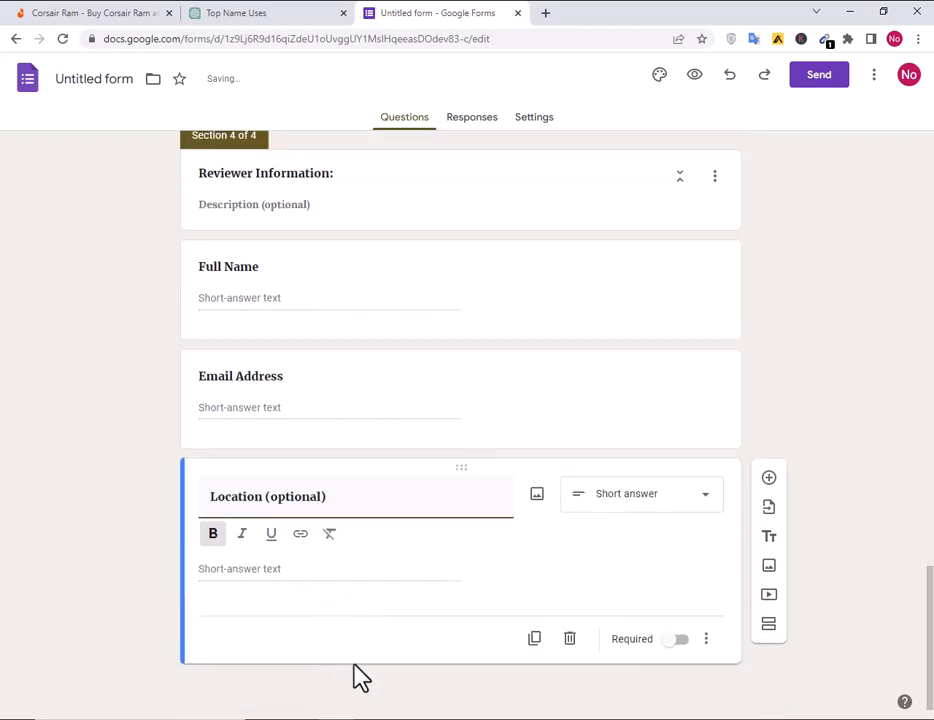
- Add a question "Verified Purchase" below Location (optional), copying its wording from the Notepad outline
{"action": "left_click", "coordinate": [768, 478]}
{"action": "key", "text": "alt+Tab"}
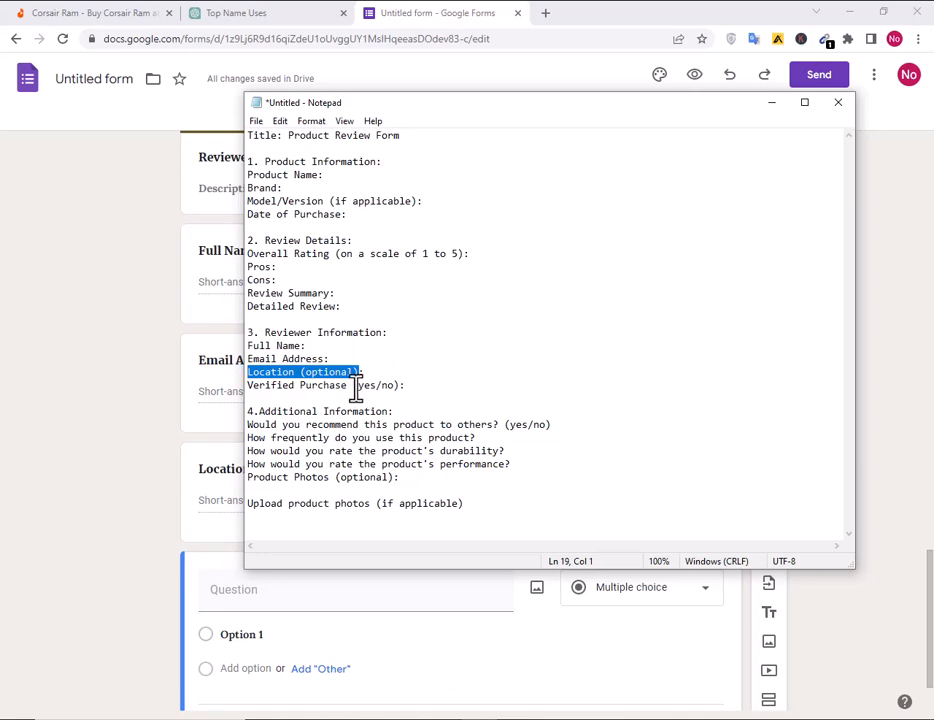
{"action": "left_click_drag", "start_coordinate": [355, 390], "coordinate": [224, 391]}
{"action": "key", "text": "ctrl+c"}
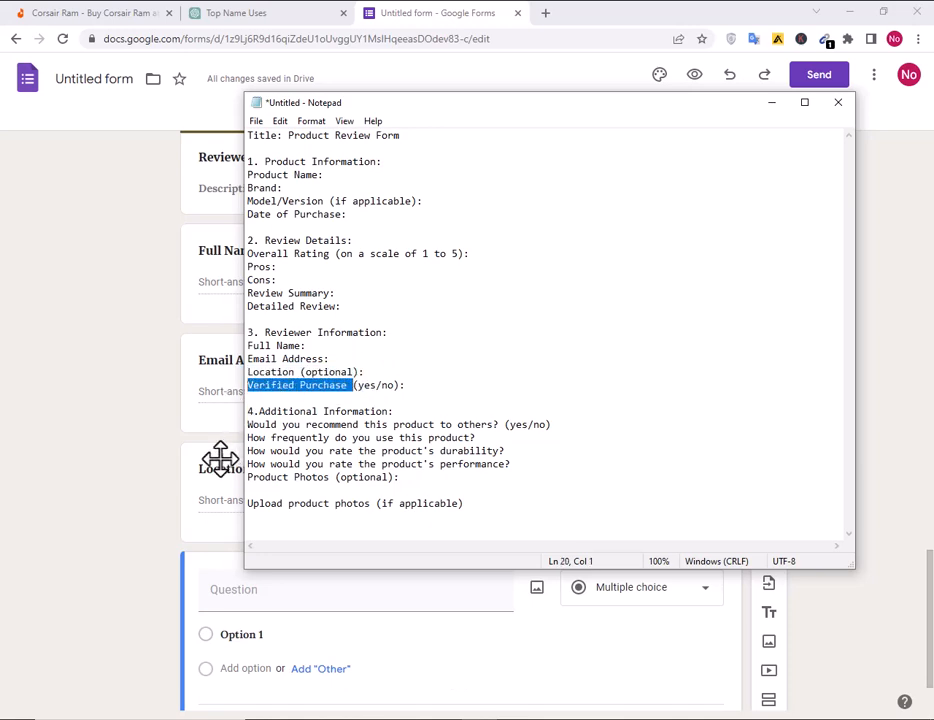
{"action": "left_click", "coordinate": [160, 525]}
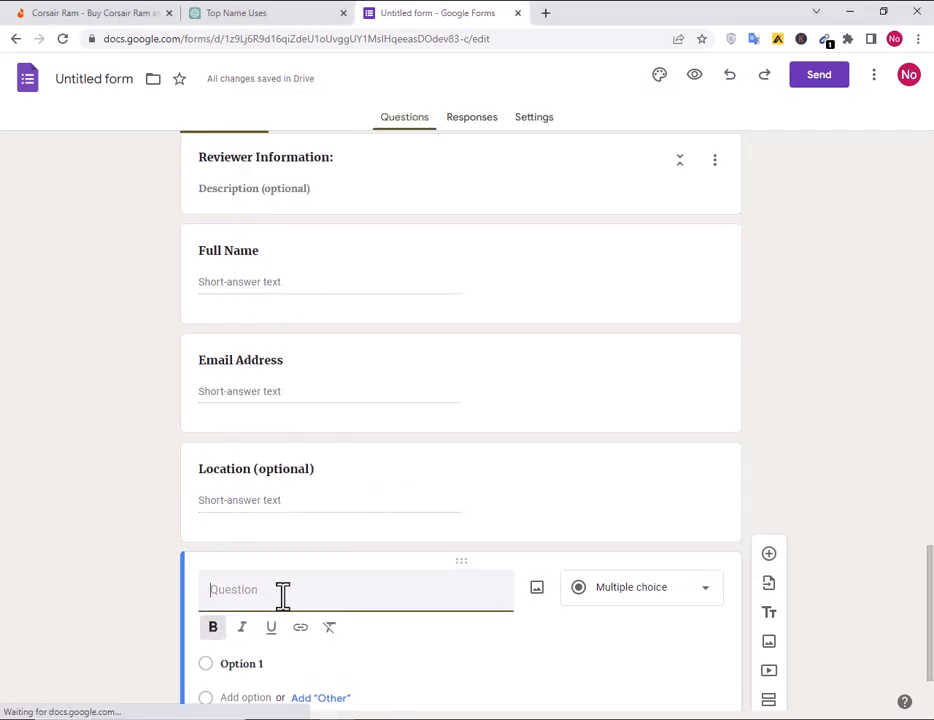
{"action": "key", "text": "ctrl+v"}
{"action": "scroll", "coordinate": [283, 599], "scroll_direction": "down", "scroll_amount": 2}
- Keep the Verified Purchase question as multiple choice and give it the suggested answers Yes and No
{"action": "left_click", "coordinate": [588, 475]}
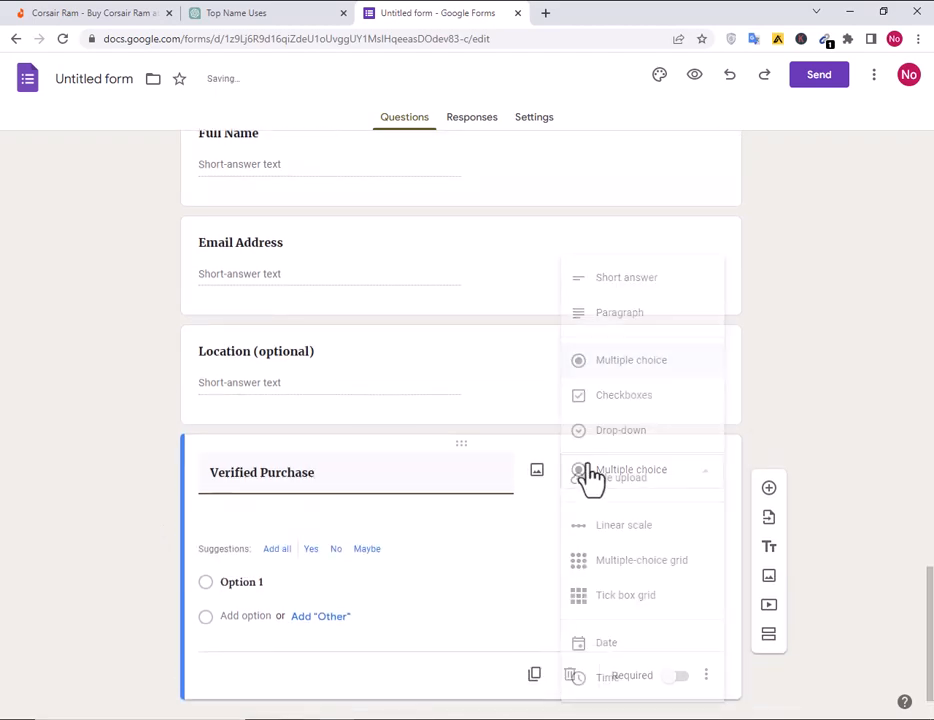
{"action": "left_click", "coordinate": [655, 362]}
{"action": "left_click", "coordinate": [311, 514]}
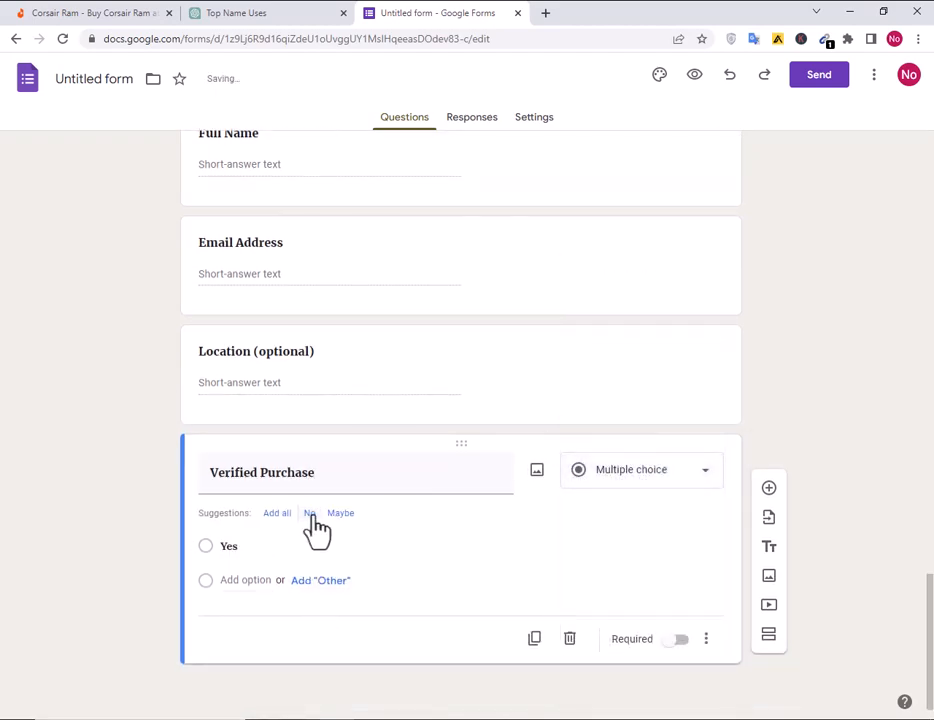
{"action": "left_click", "coordinate": [258, 582]}
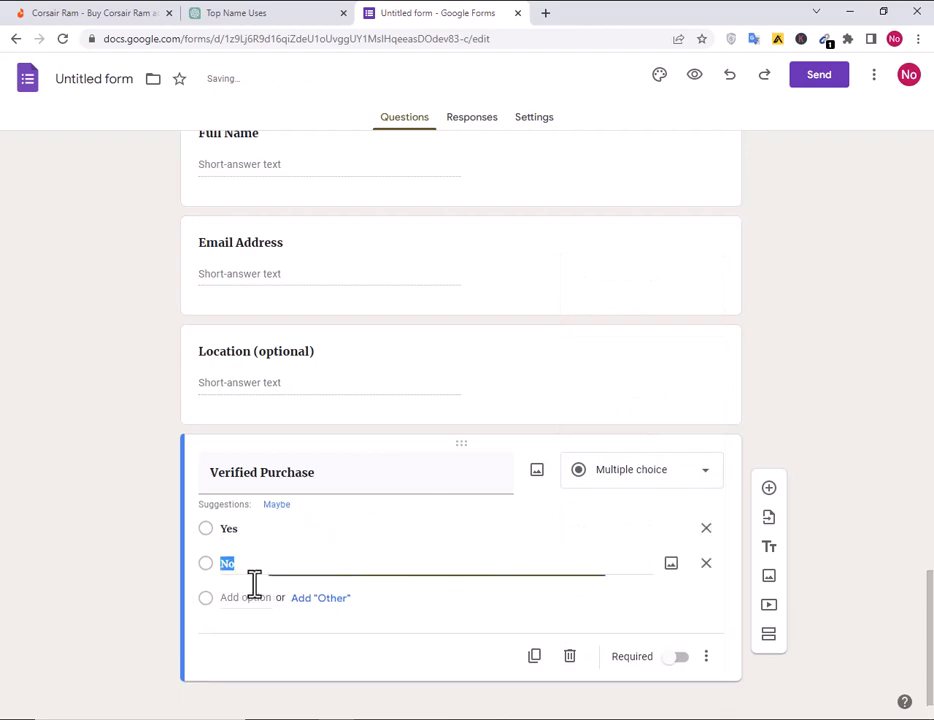
{"action": "left_click", "coordinate": [452, 648]}
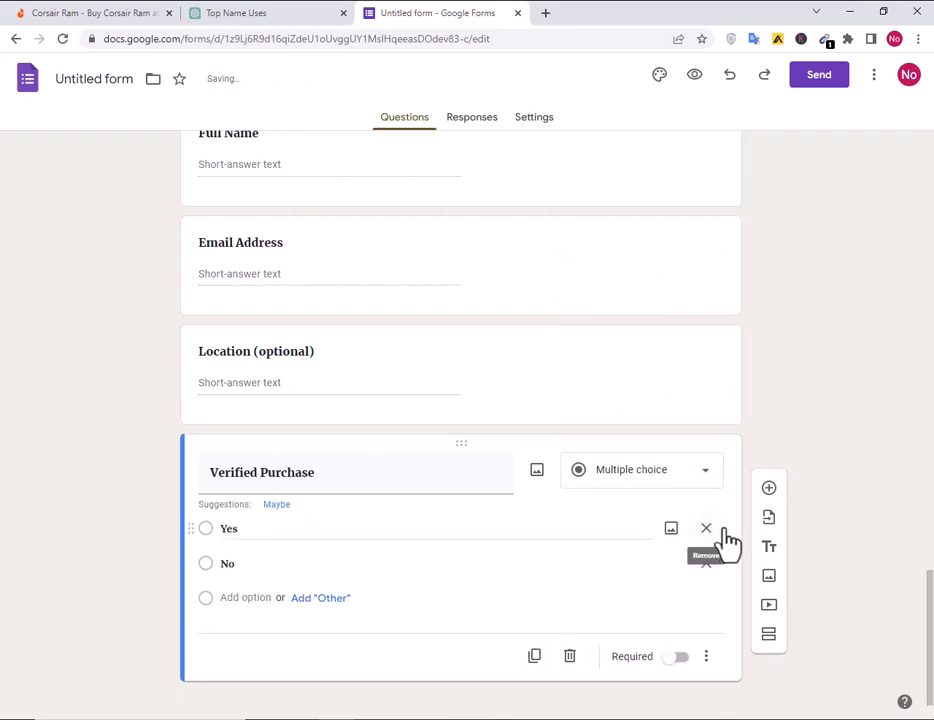
- Add a new section after Verified Purchase and title it "Additional Information:", copying the heading from the Notepad outline
{"action": "key", "text": "alt+Tab"}
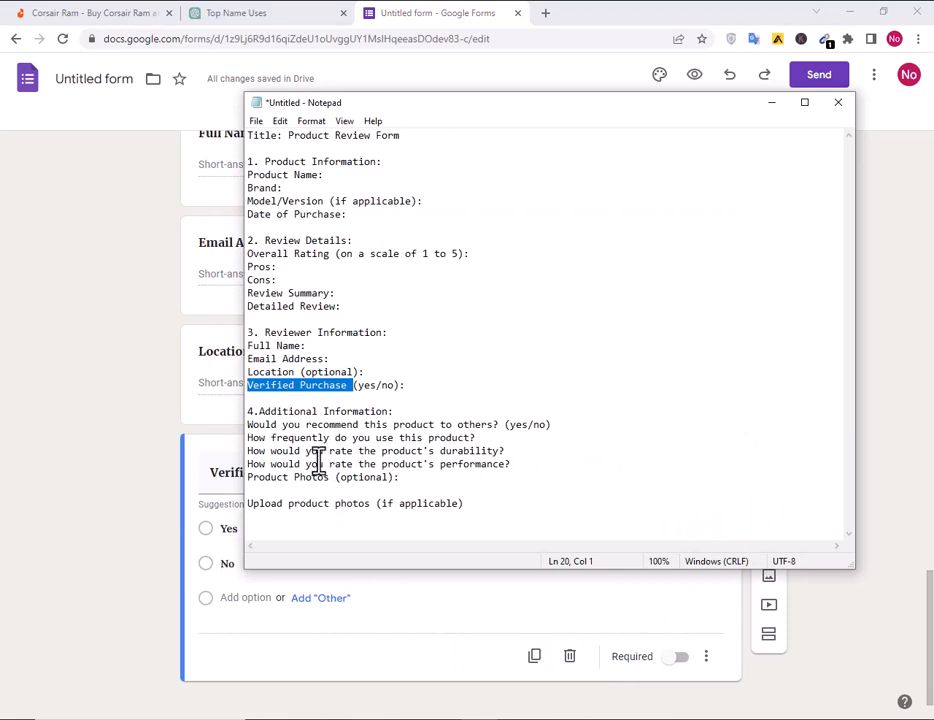
{"action": "left_click_drag", "start_coordinate": [258, 411], "coordinate": [401, 411]}
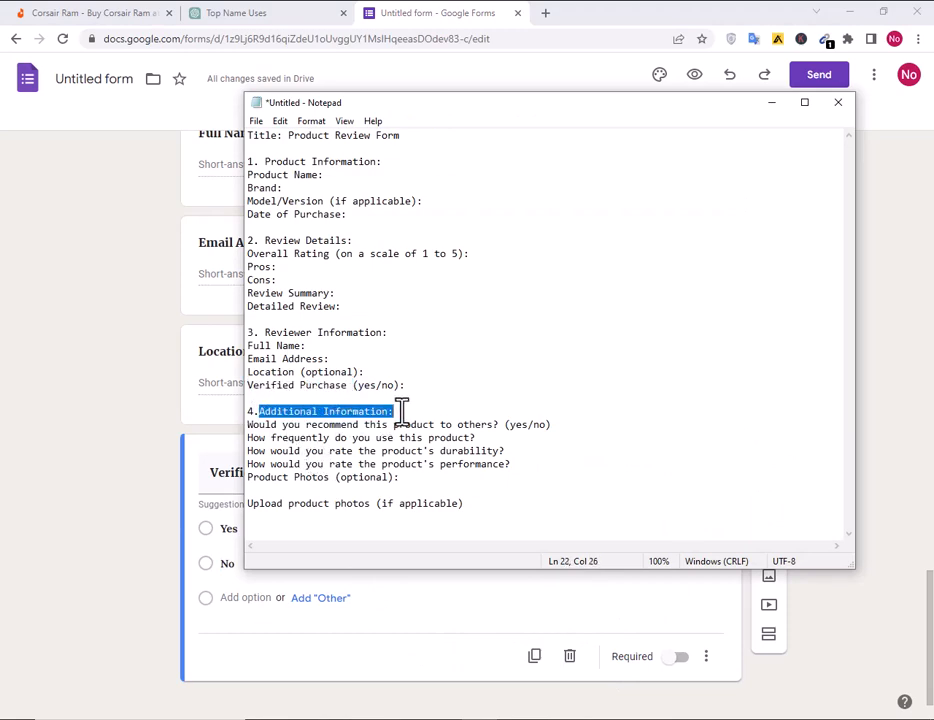
{"action": "key", "text": "alt+Tab"}
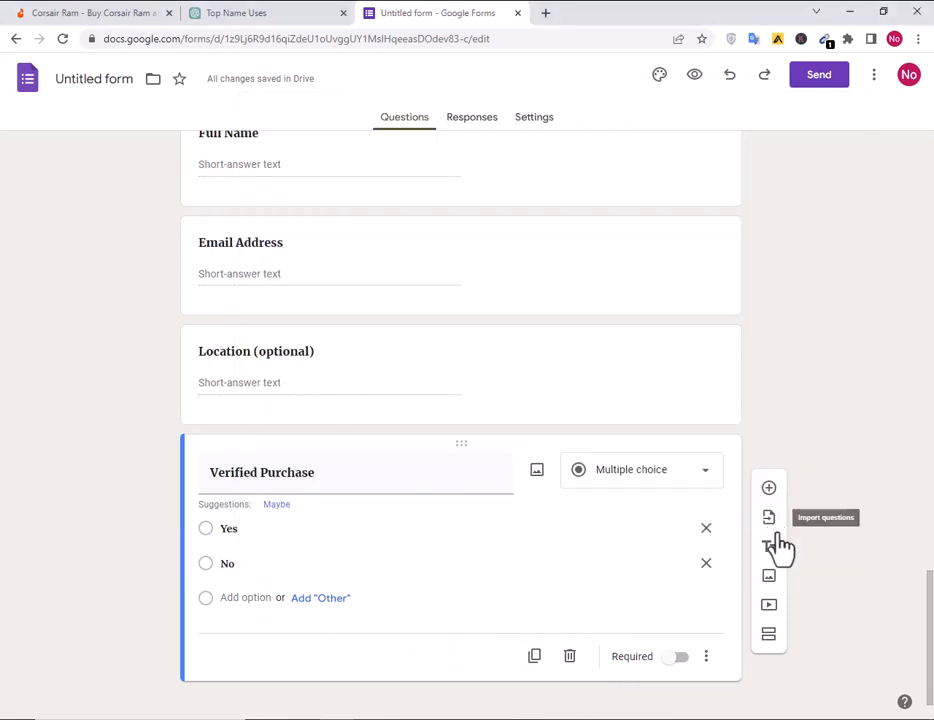
{"action": "left_click", "coordinate": [768, 635]}
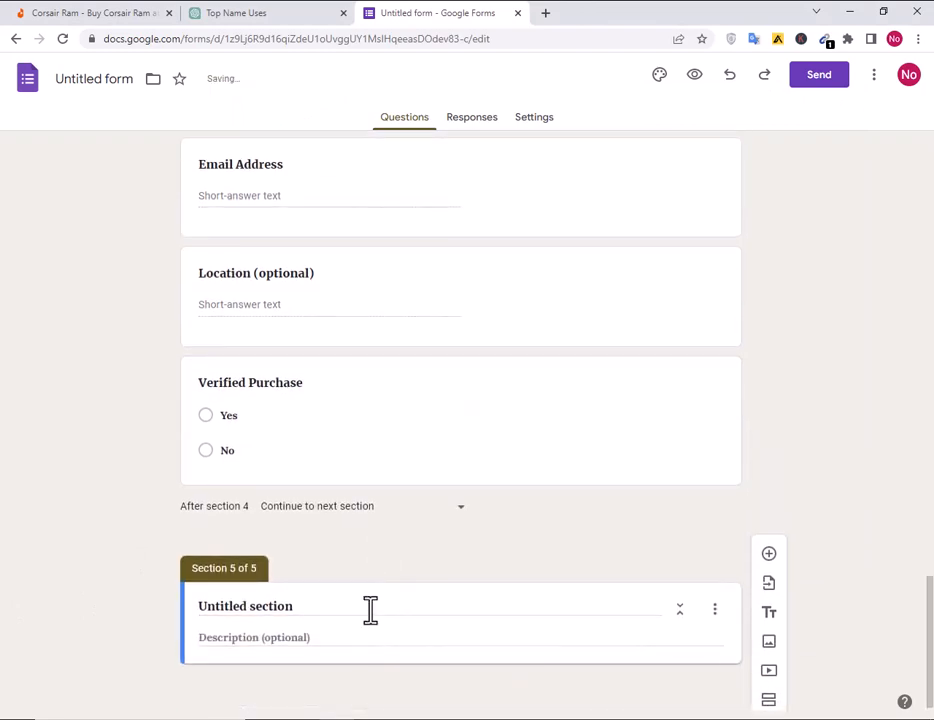
{"action": "type", "text": "Additional Information:"}
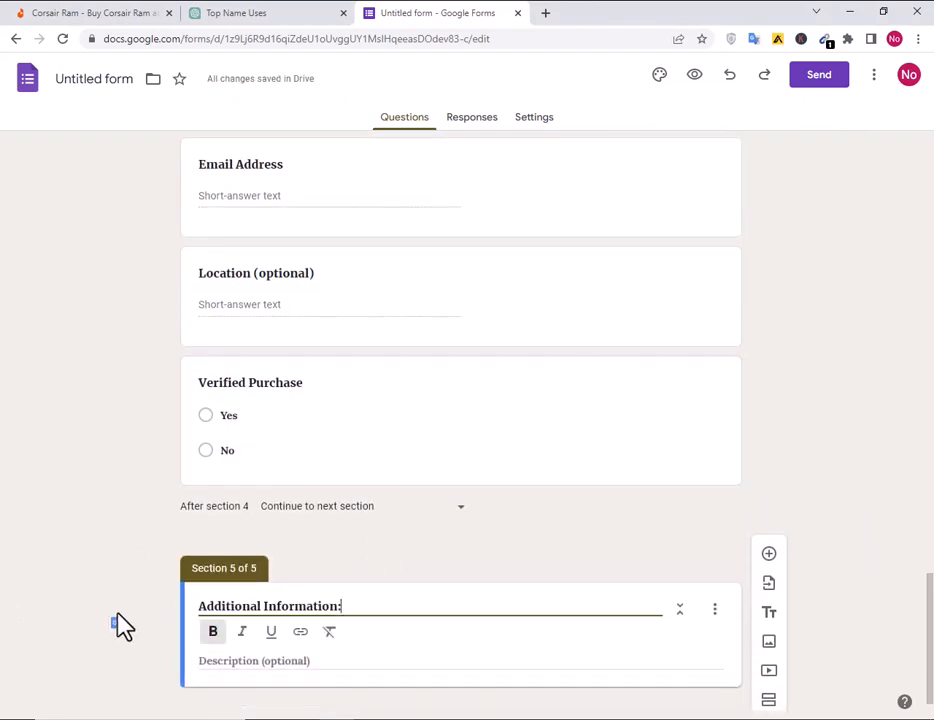
- Add the question "Would you recommend this product to others?" to the Additional Information section, copying its wording from the Notepad outline
{"action": "left_click", "coordinate": [770, 556]}
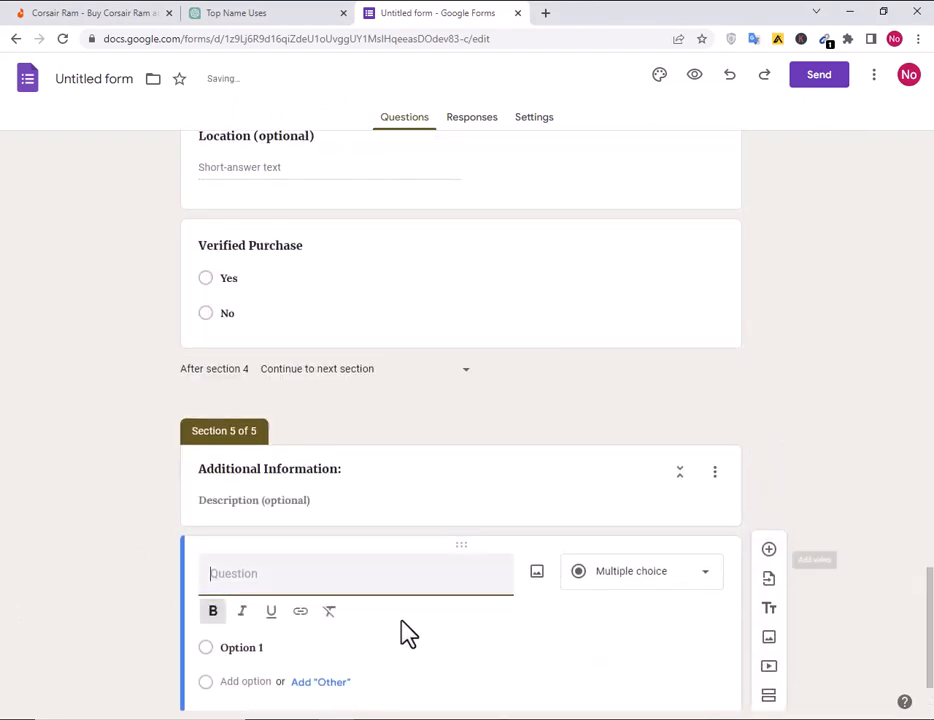
{"action": "left_click", "coordinate": [497, 716]}
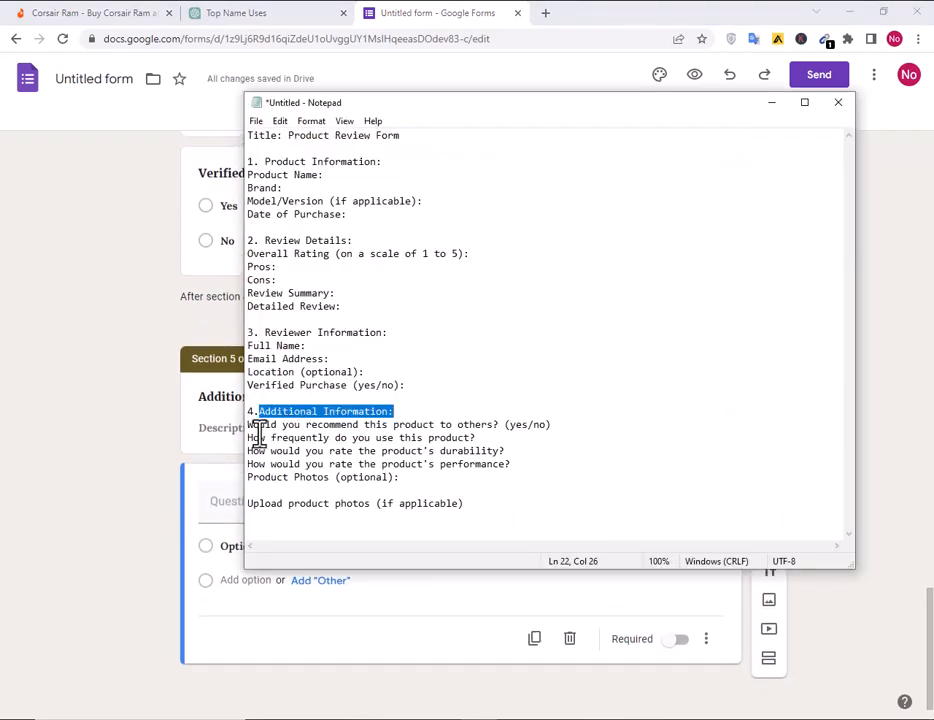
{"action": "left_click_drag", "start_coordinate": [248, 425], "coordinate": [497, 425]}
{"action": "key", "text": "ctrl+c"}
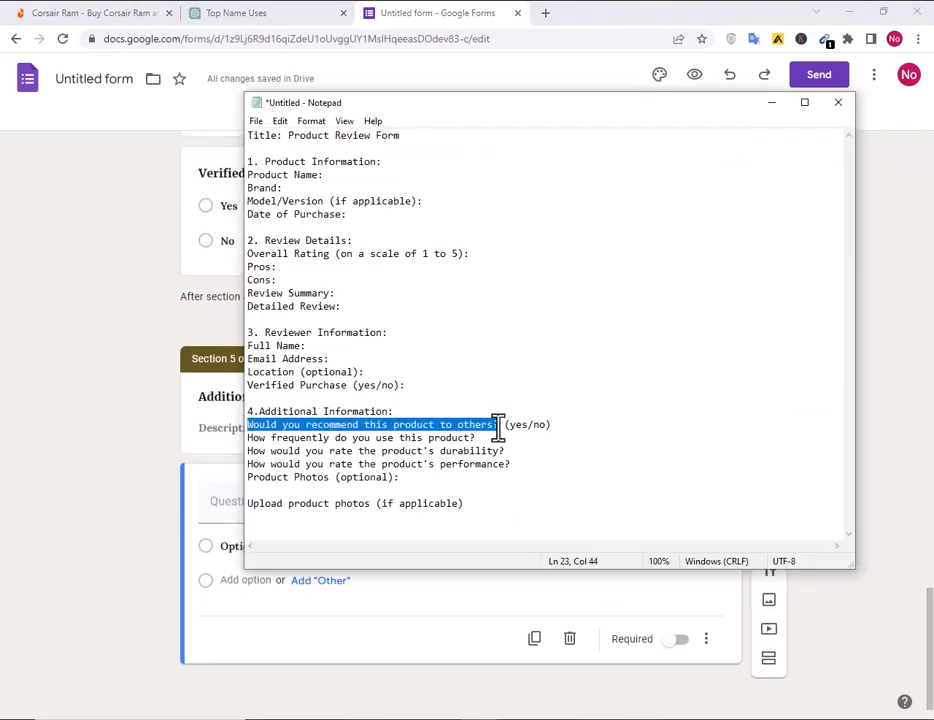
{"action": "left_click", "coordinate": [120, 643]}
{"action": "left_click", "coordinate": [252, 500]}
{"action": "key", "text": "ctrl+v"}
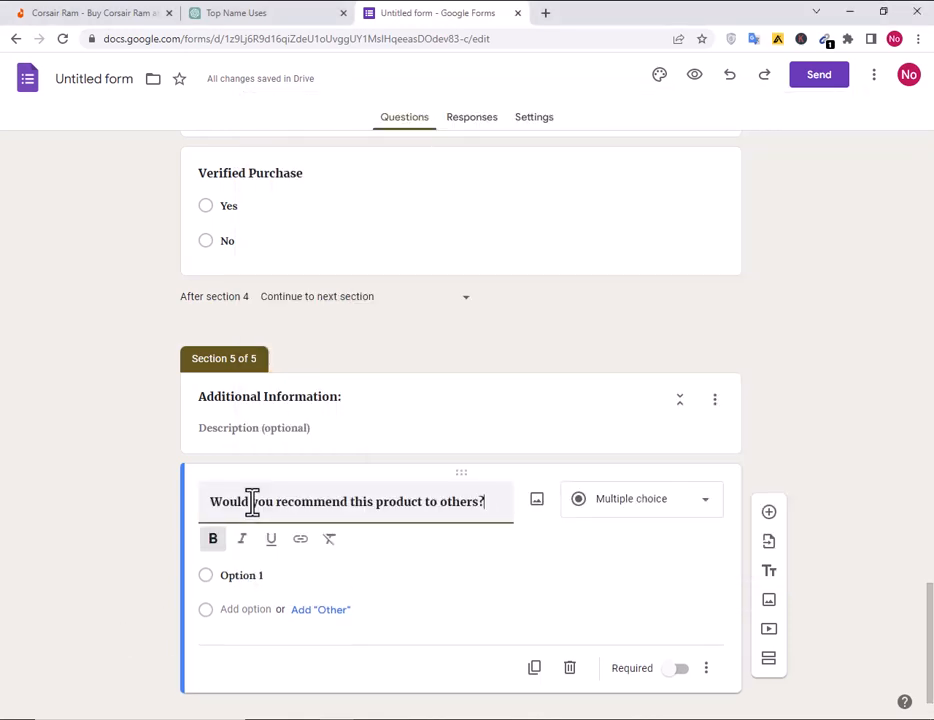
- Give the product recommendation question the suggested multiple-choice answers Yes and No
{"action": "left_click", "coordinate": [250, 575]}
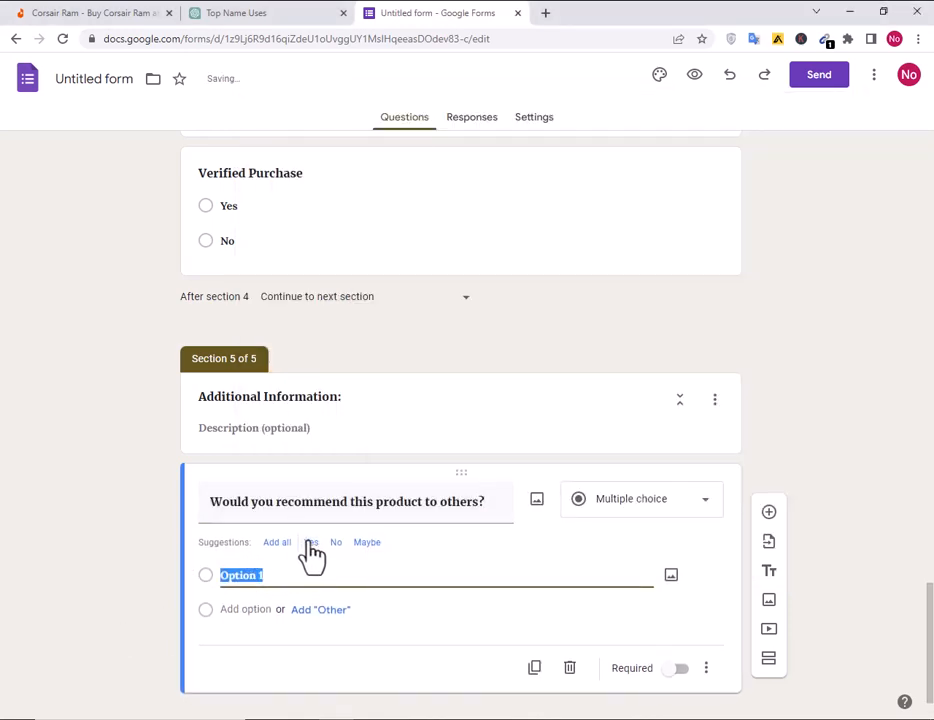
{"action": "left_click", "coordinate": [311, 543]}
{"action": "left_click", "coordinate": [239, 609]}
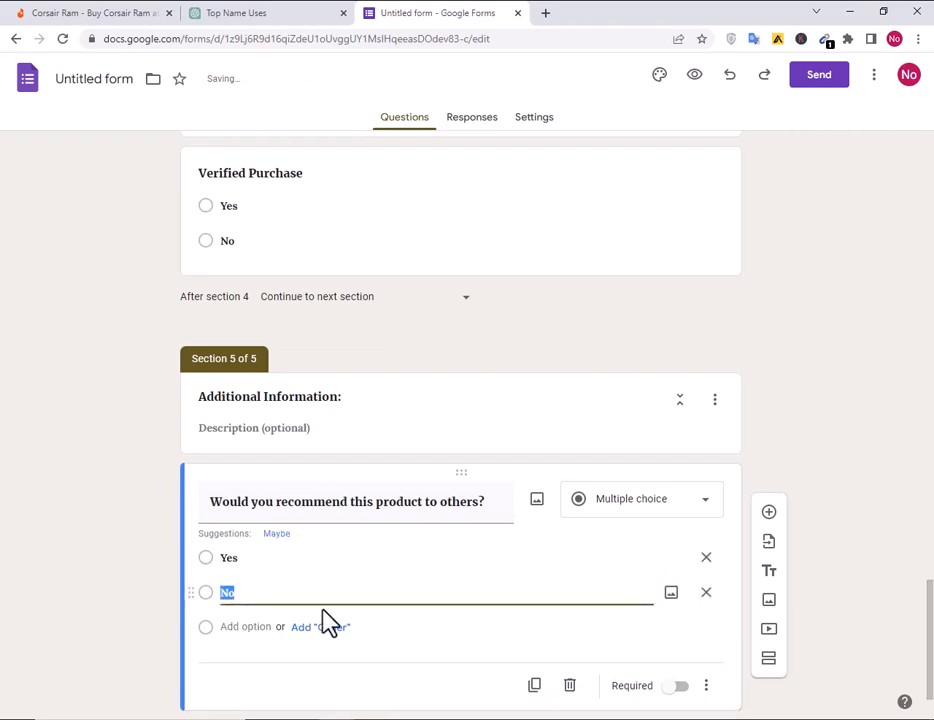
- Add a short-answer question "How frequently do you use this product?" below the recommendation question, copying its wording from the Notepad outline
{"action": "scroll", "coordinate": [429, 645], "scroll_direction": "down", "scroll_amount": 1}
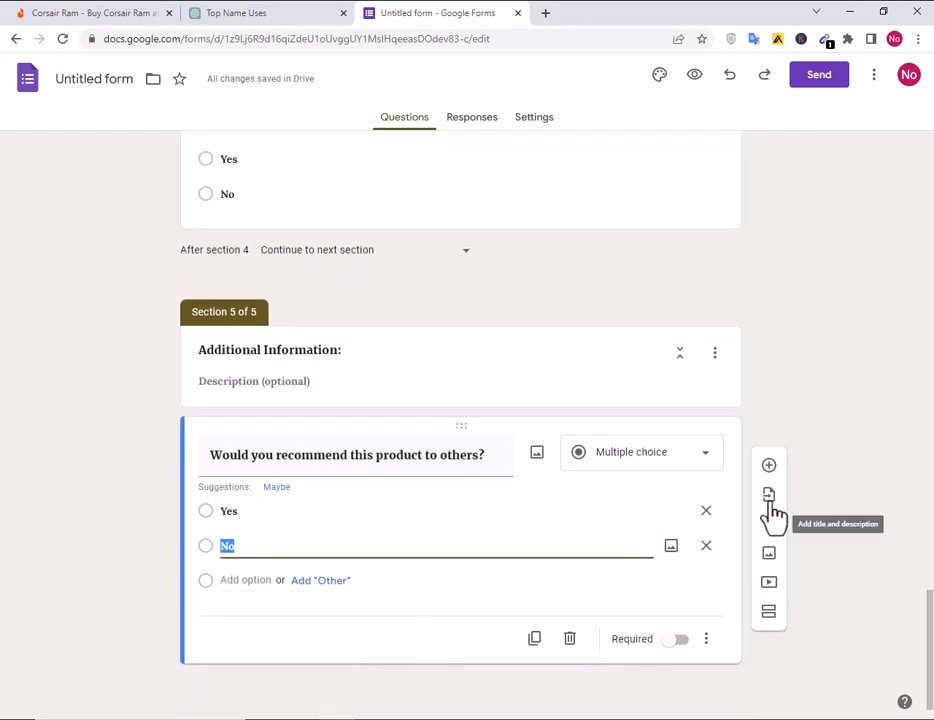
{"action": "left_click", "coordinate": [769, 468]}
{"action": "key", "text": "alt+Tab"}
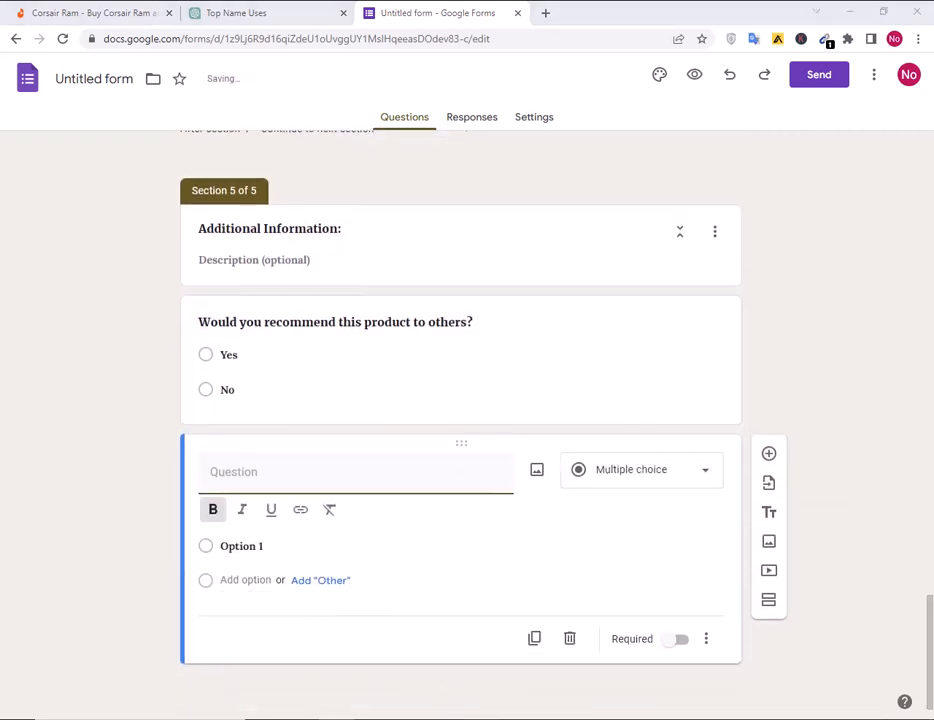
{"action": "left_click_drag", "start_coordinate": [248, 438], "coordinate": [463, 440]}
{"action": "key", "text": "alt+Tab"}
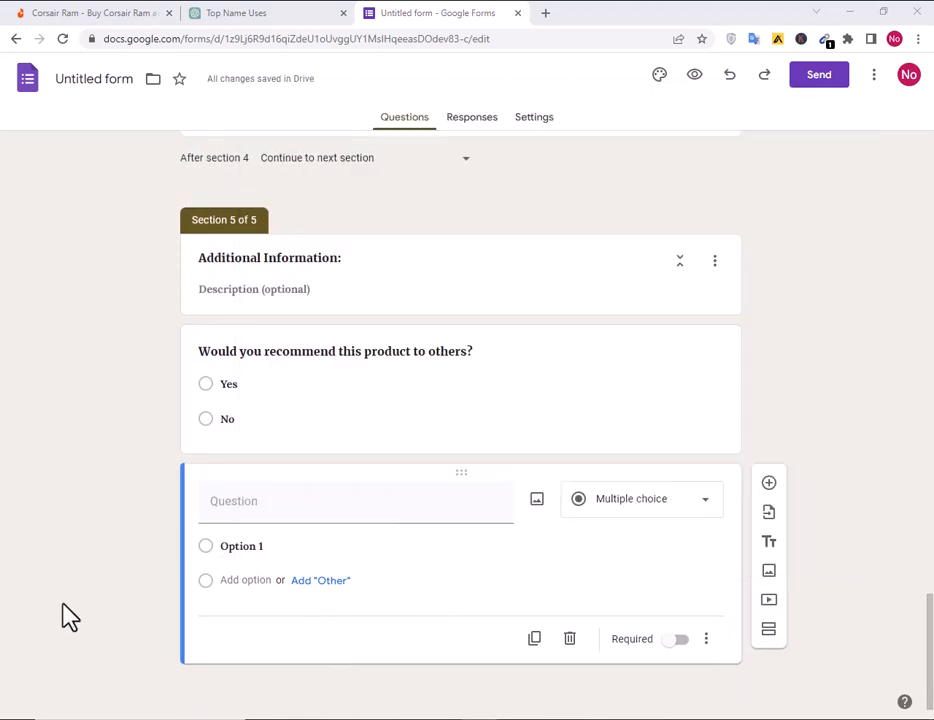
{"action": "left_click", "coordinate": [278, 503]}
{"action": "type", "text": "How frequently do you use this product?"}
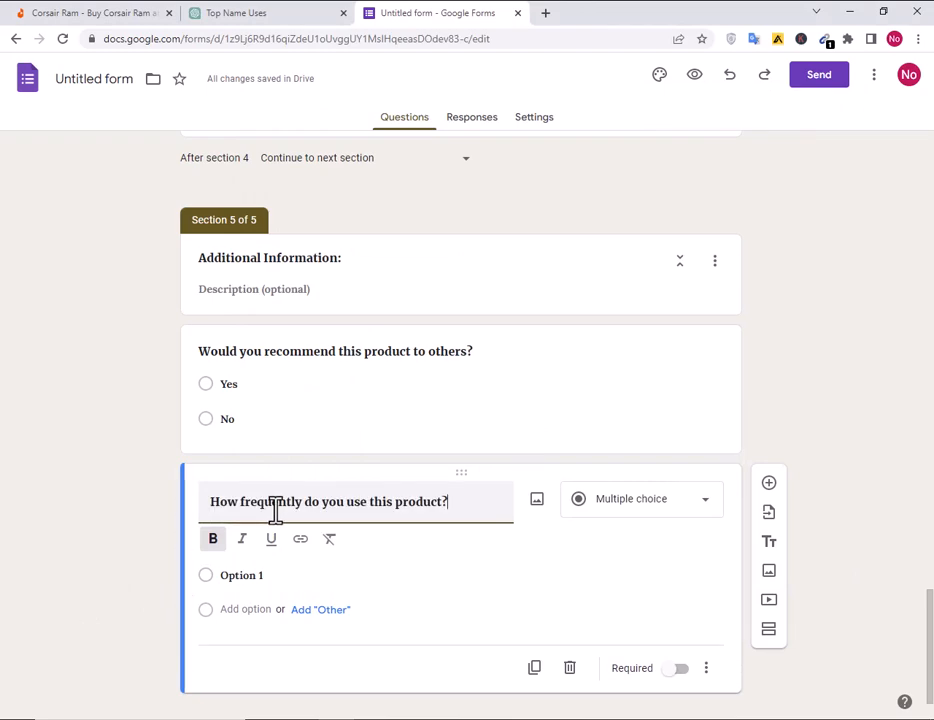
{"action": "left_click", "coordinate": [630, 500]}
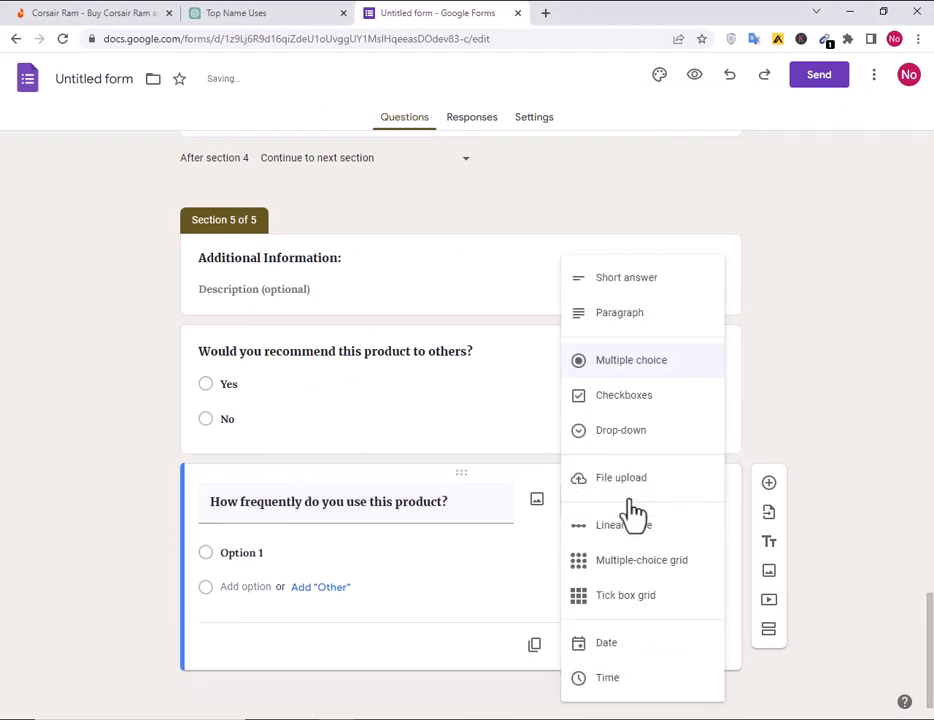
{"action": "left_click", "coordinate": [625, 290]}
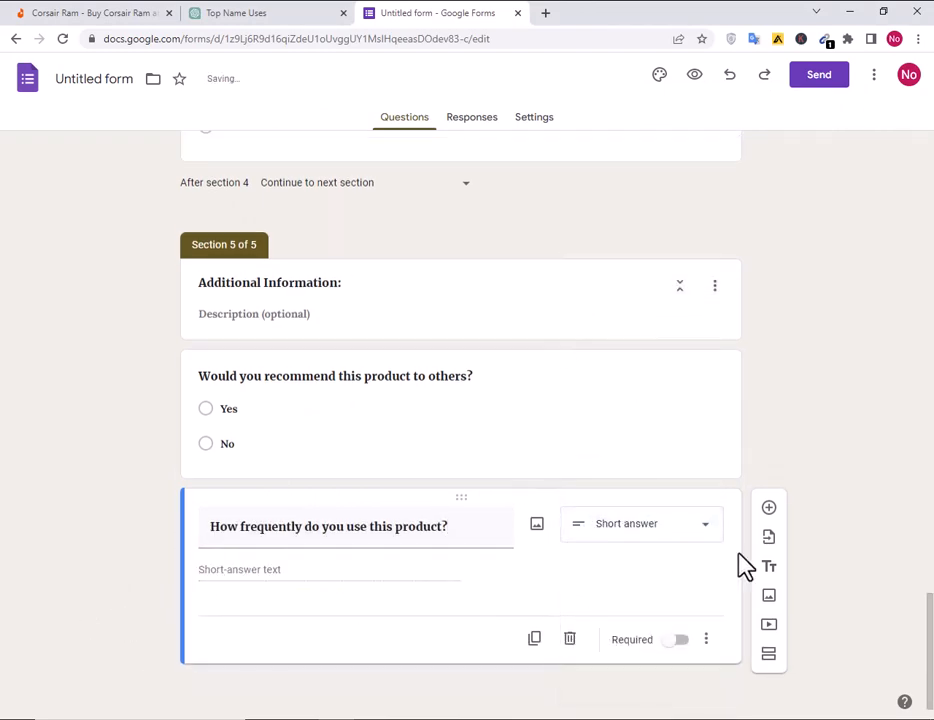
- Add a linear-scale question "How would you rate the product's durability?" running from 1 to 5, copying its wording from the Notepad outline
{"action": "left_click", "coordinate": [769, 507]}
{"action": "key", "text": "alt+Tab"}
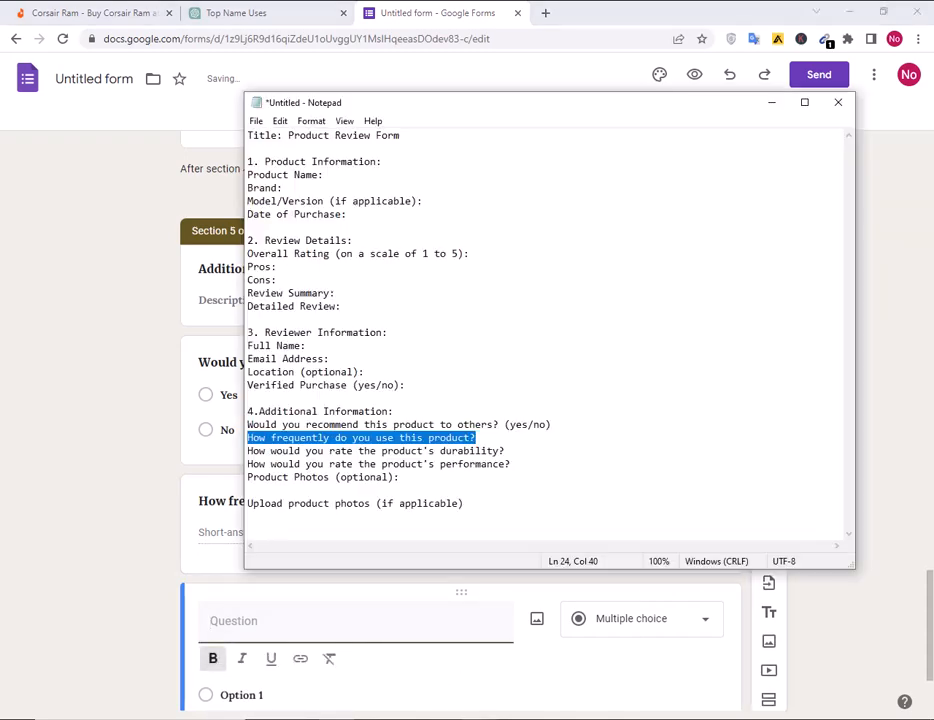
{"action": "left_click_drag", "start_coordinate": [248, 452], "coordinate": [525, 452]}
{"action": "key", "text": "ctrl+c"}
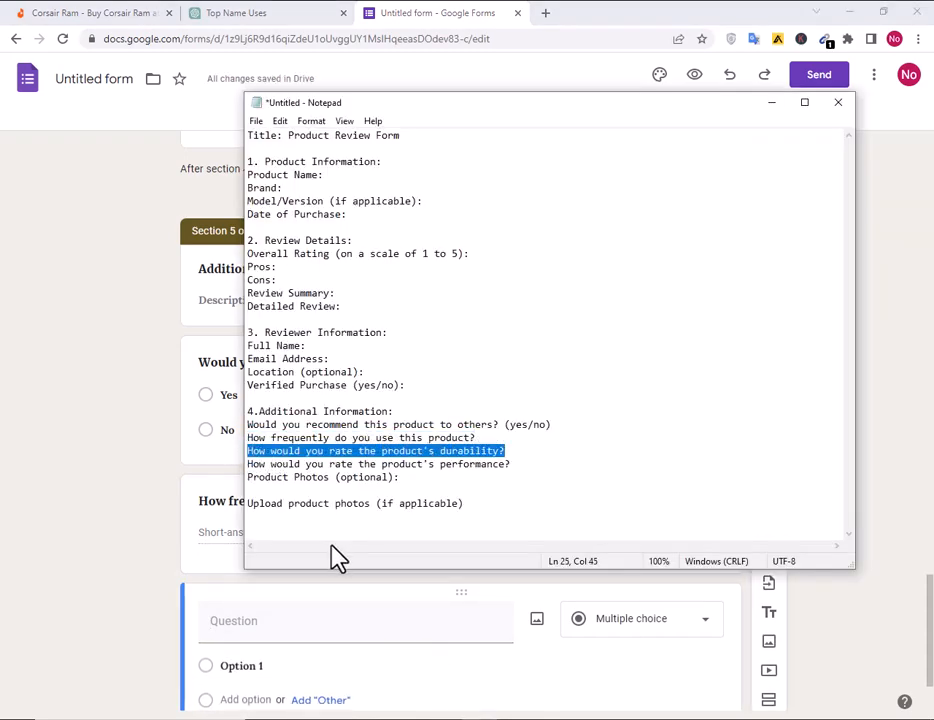
{"action": "key", "text": "alt+Tab"}
{"action": "left_click", "coordinate": [281, 626]}
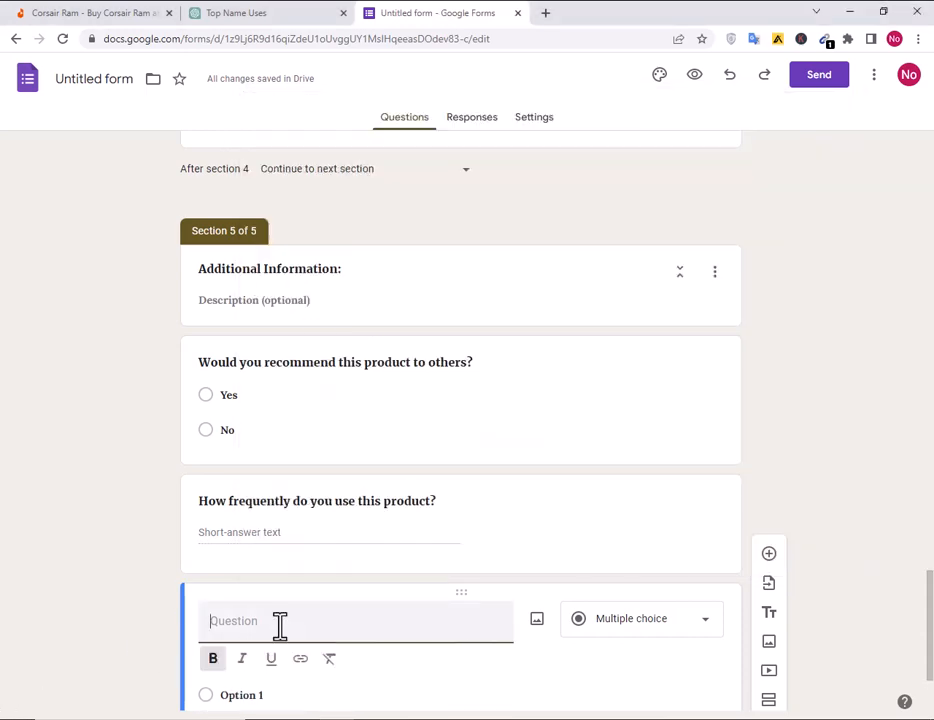
{"action": "key", "text": "ctrl+v"}
{"action": "scroll", "coordinate": [262, 645], "scroll_direction": "down", "scroll_amount": 3}
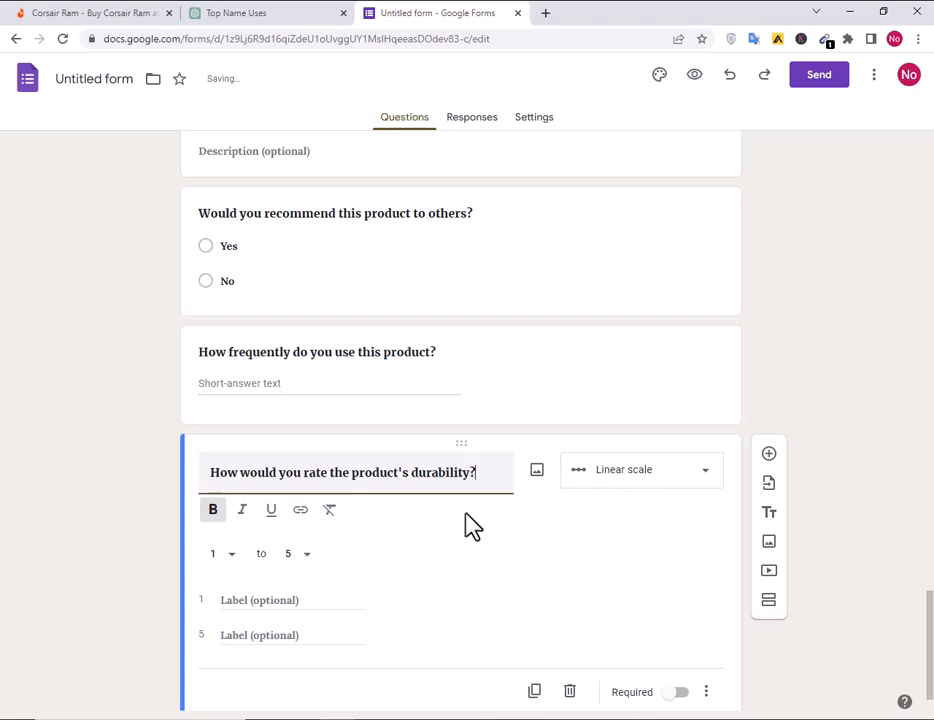
{"action": "left_click", "coordinate": [305, 556]}
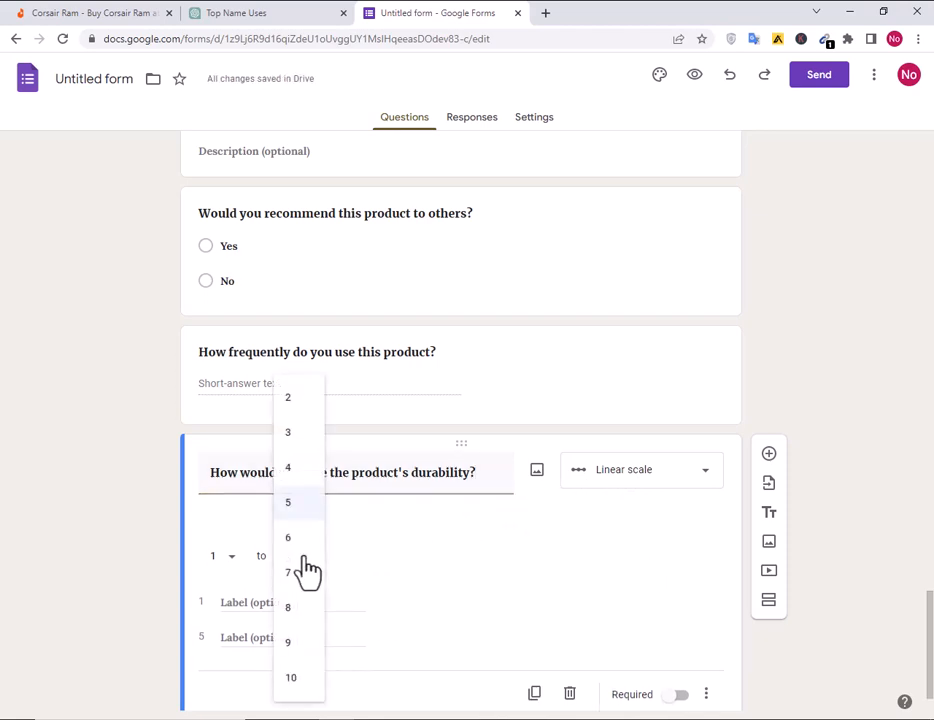
{"action": "left_click", "coordinate": [288, 508]}
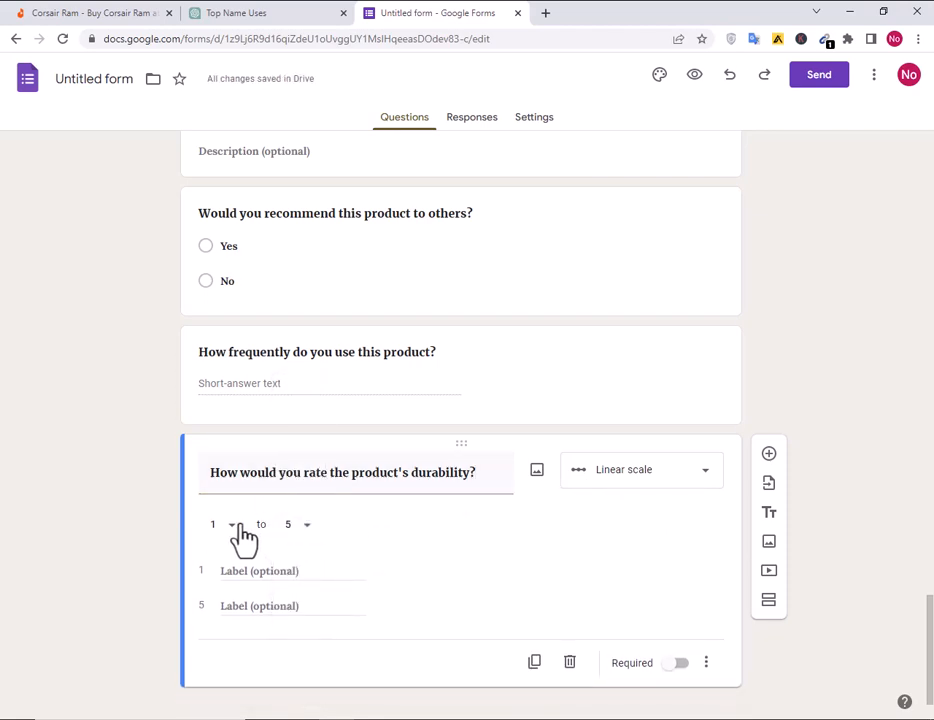
{"action": "left_click", "coordinate": [226, 522]}
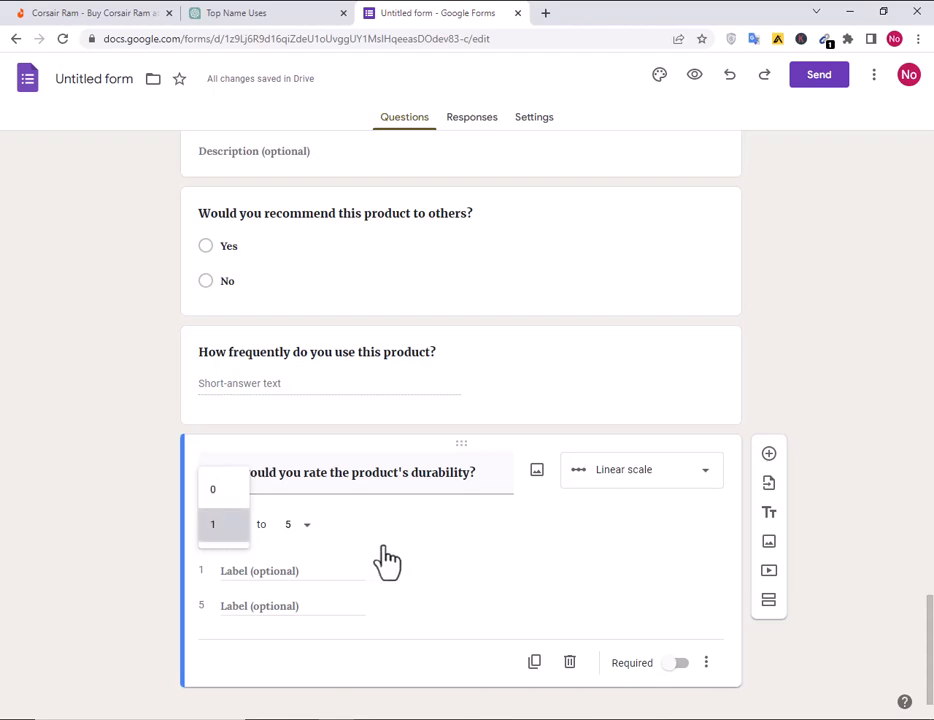
- Add a 1 to 5 linear-scale question "How would you rate the product's performance?" below the durability question, copying its wording from the Notepad outline
{"action": "left_click", "coordinate": [770, 455]}
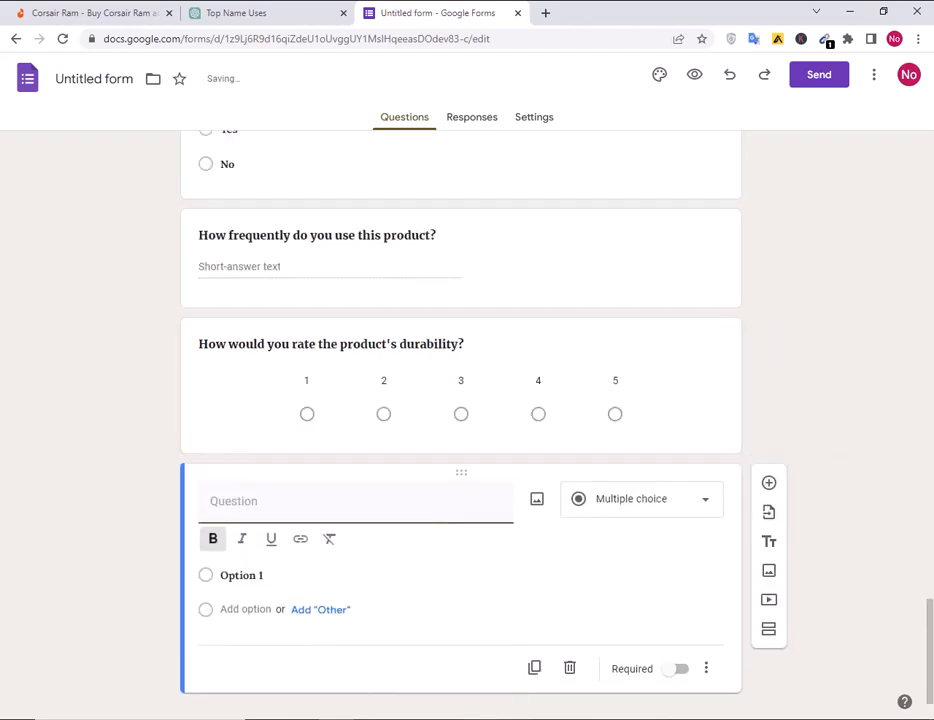
{"action": "key", "text": "alt+Tab"}
{"action": "left_click_drag", "start_coordinate": [249, 465], "coordinate": [527, 470]}
{"action": "key", "text": "ctrl+c"}
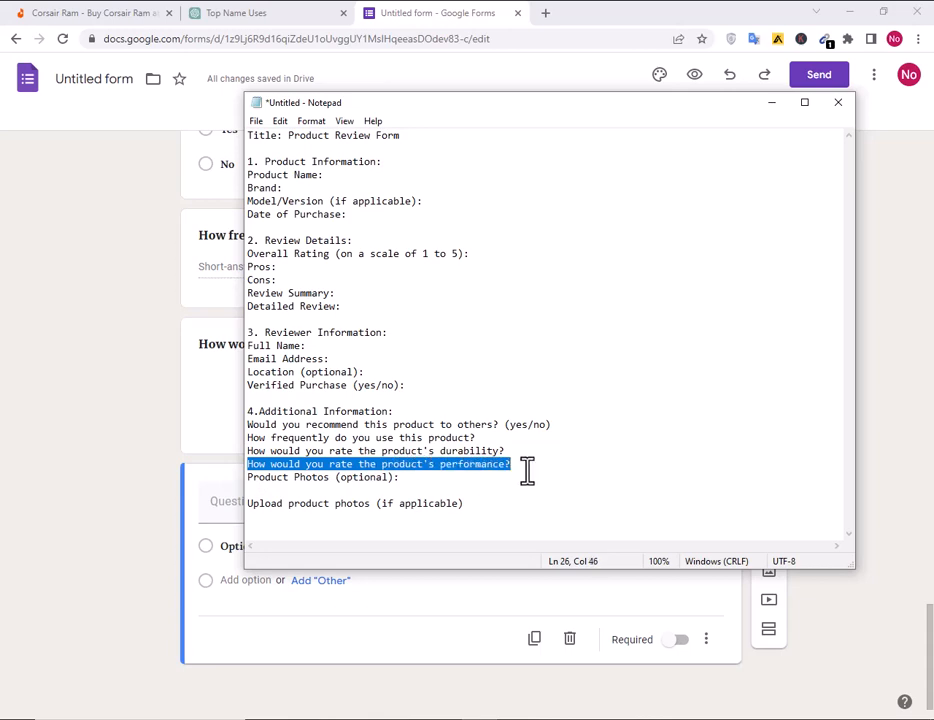
{"action": "key", "text": "alt+Tab"}
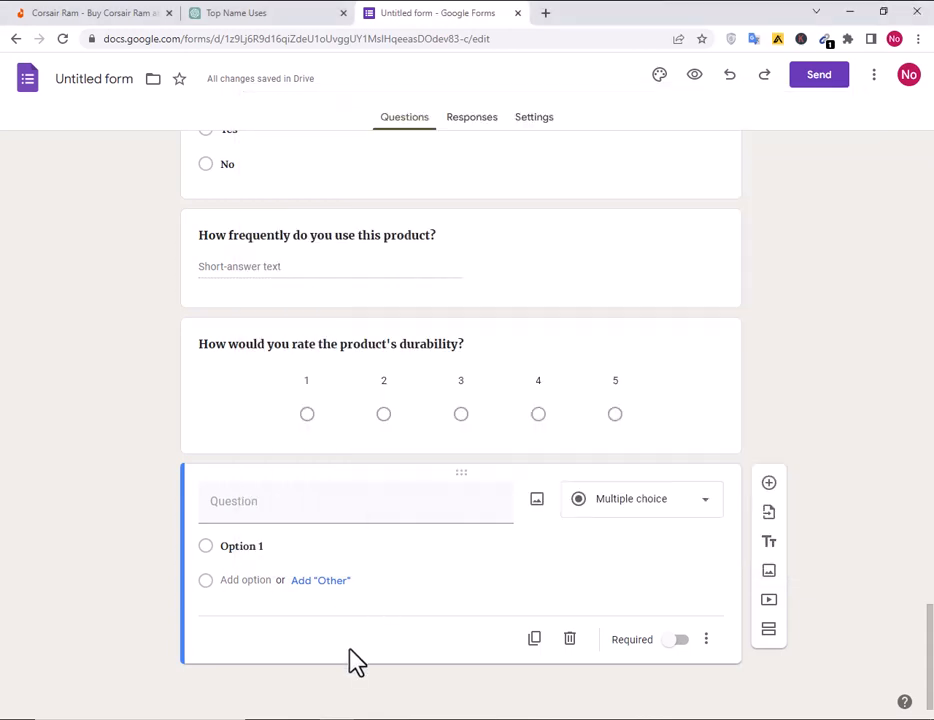
{"action": "left_click", "coordinate": [420, 512]}
{"action": "key", "text": "ctrl+v"}
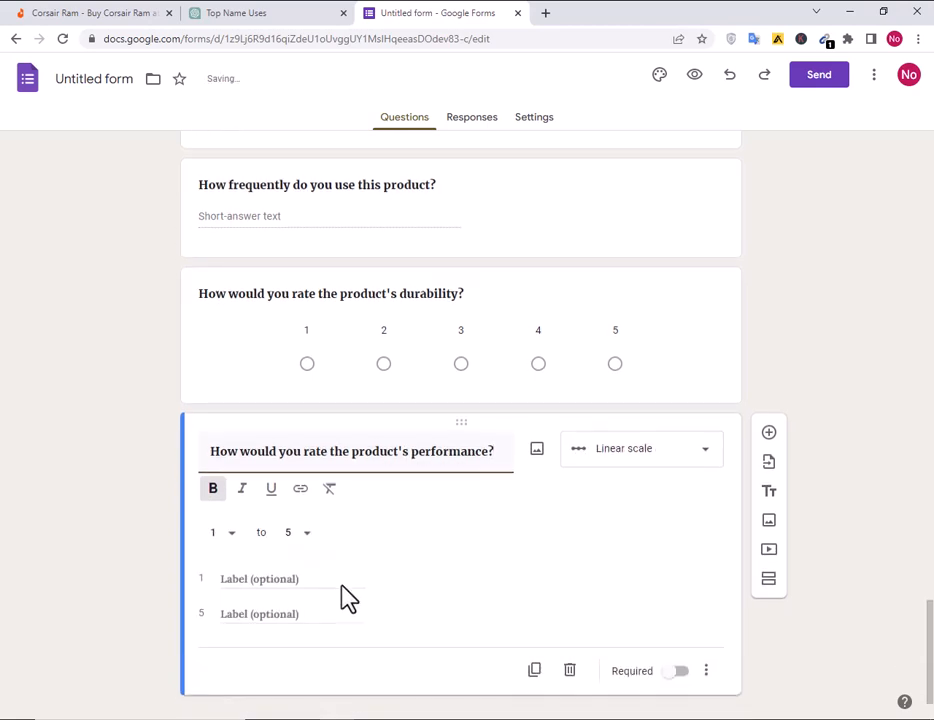
- Set the product performance question's linear scale to run from 1 to 10
{"action": "left_click", "coordinate": [231, 501]}
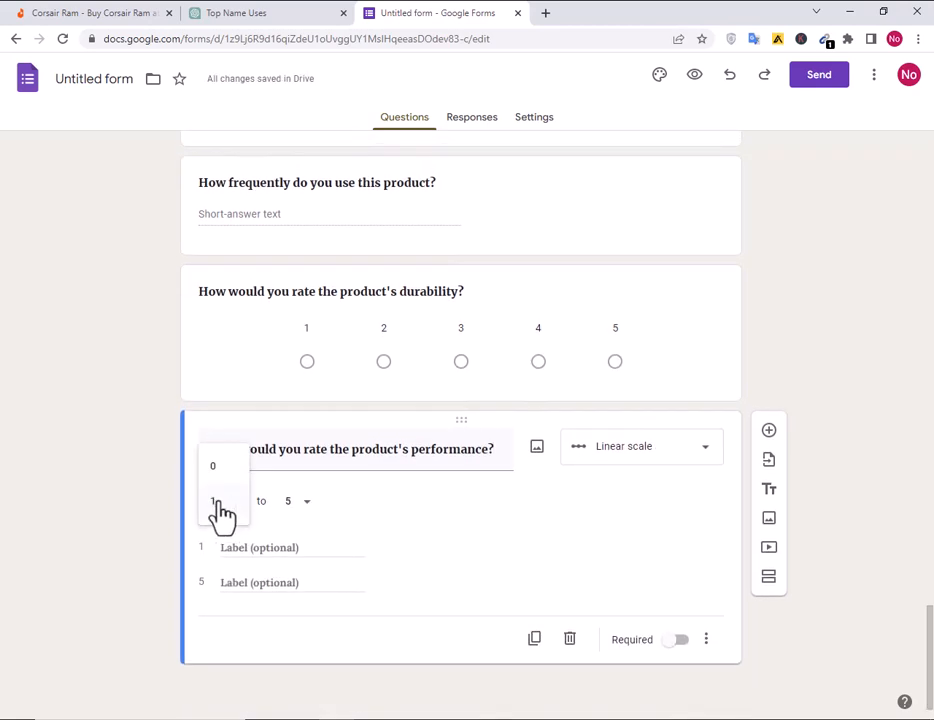
{"action": "left_click", "coordinate": [220, 508]}
{"action": "left_click", "coordinate": [307, 503]}
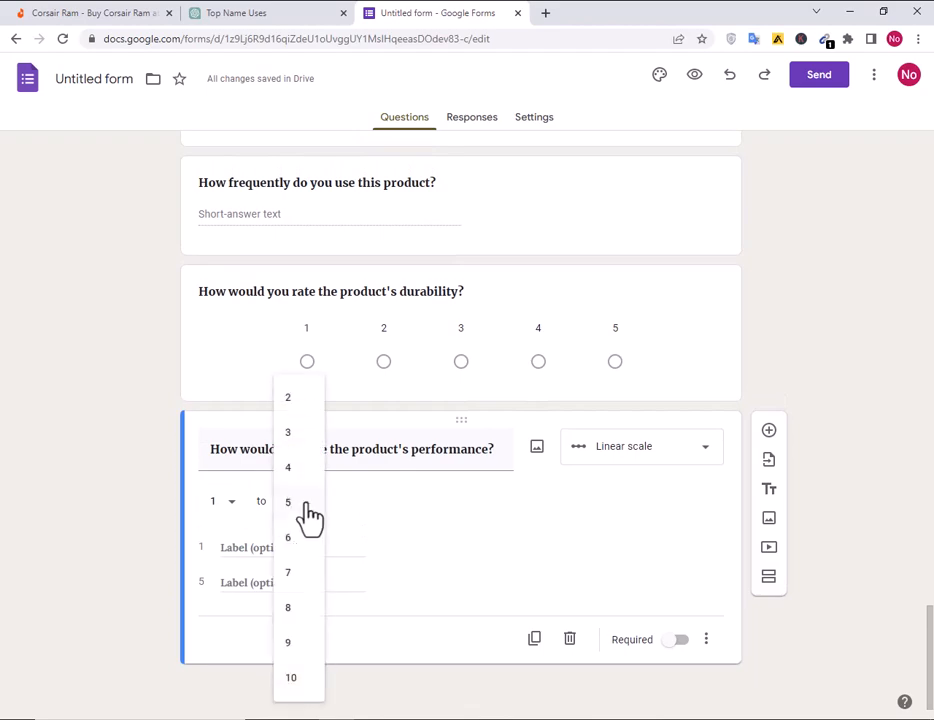
{"action": "left_click", "coordinate": [290, 680]}
- Add a multiple-choice question "Product Photos (optional)" below the performance question, copying its wording from the Notepad outline
{"action": "left_click", "coordinate": [769, 431]}
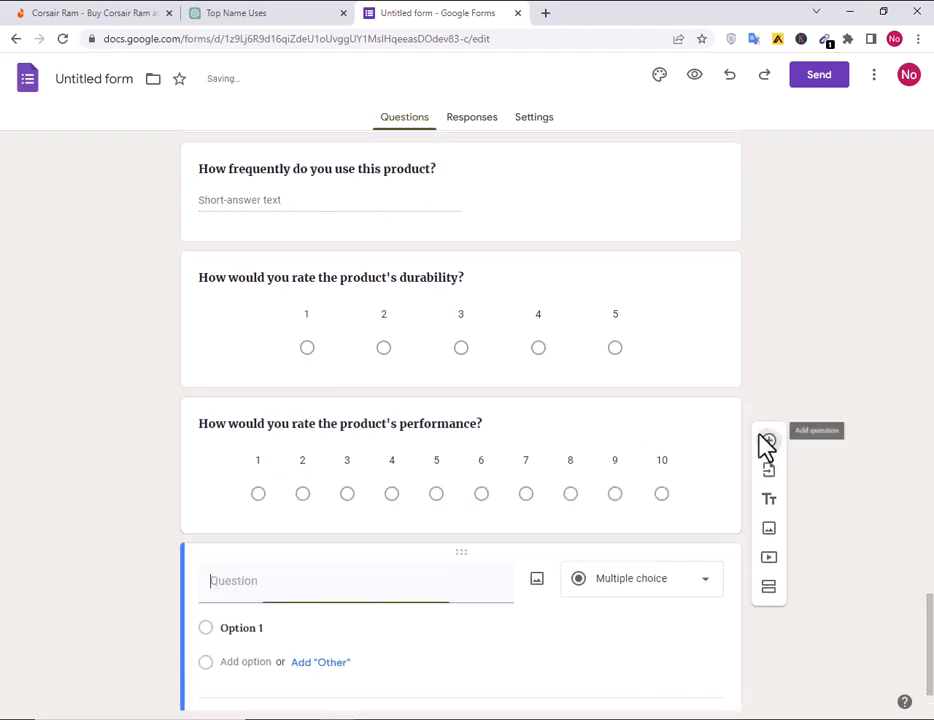
{"action": "key", "text": "alt+Tab"}
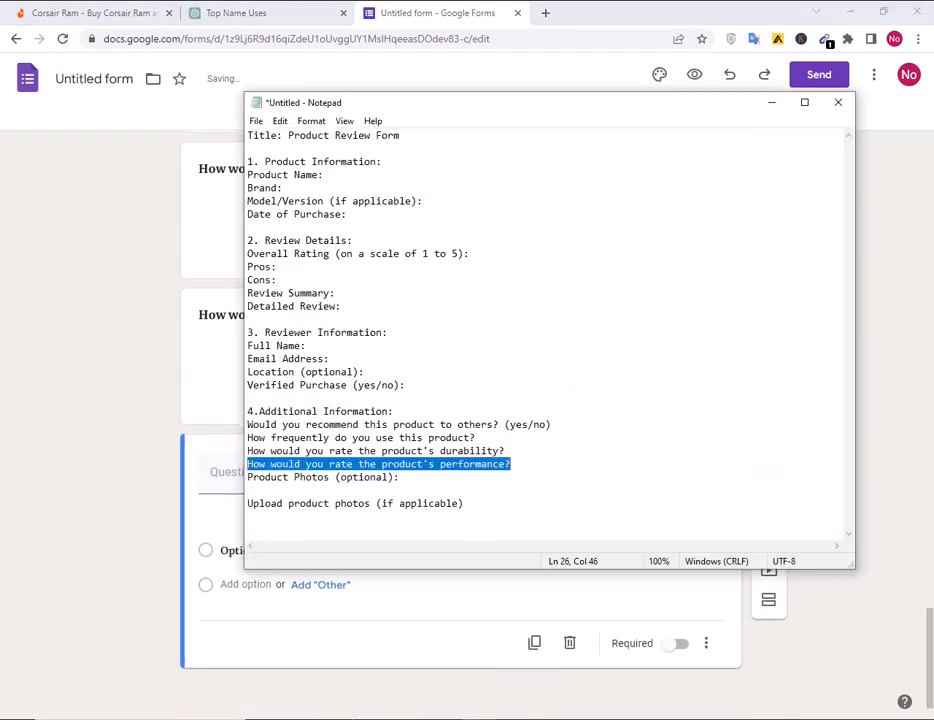
{"action": "left_click_drag", "start_coordinate": [249, 477], "coordinate": [397, 483]}
{"action": "key", "text": "ctrl+c"}
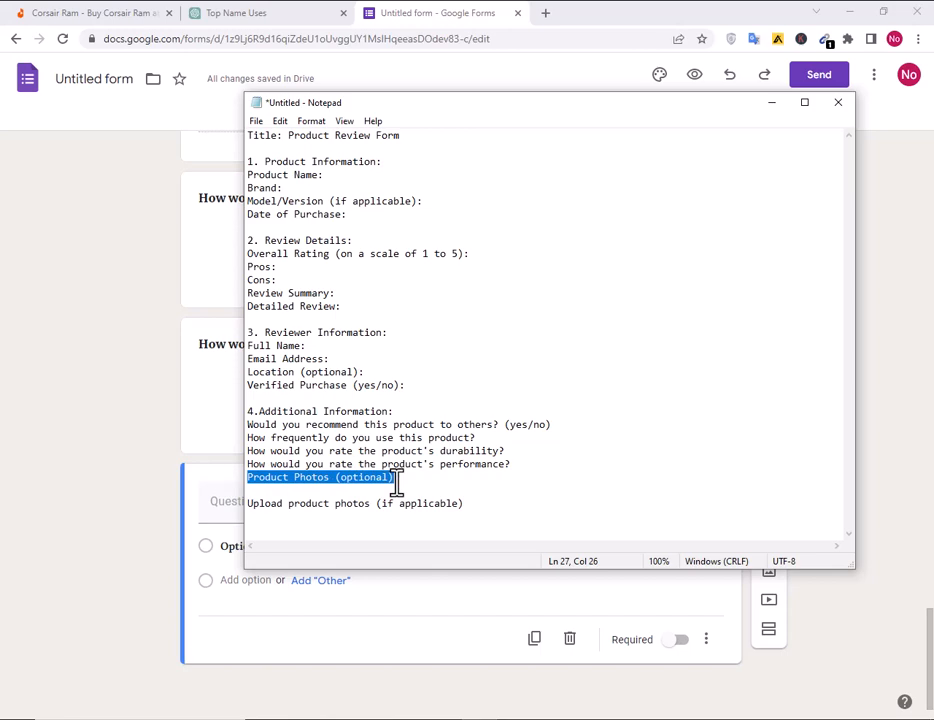
{"action": "left_click", "coordinate": [122, 662]}
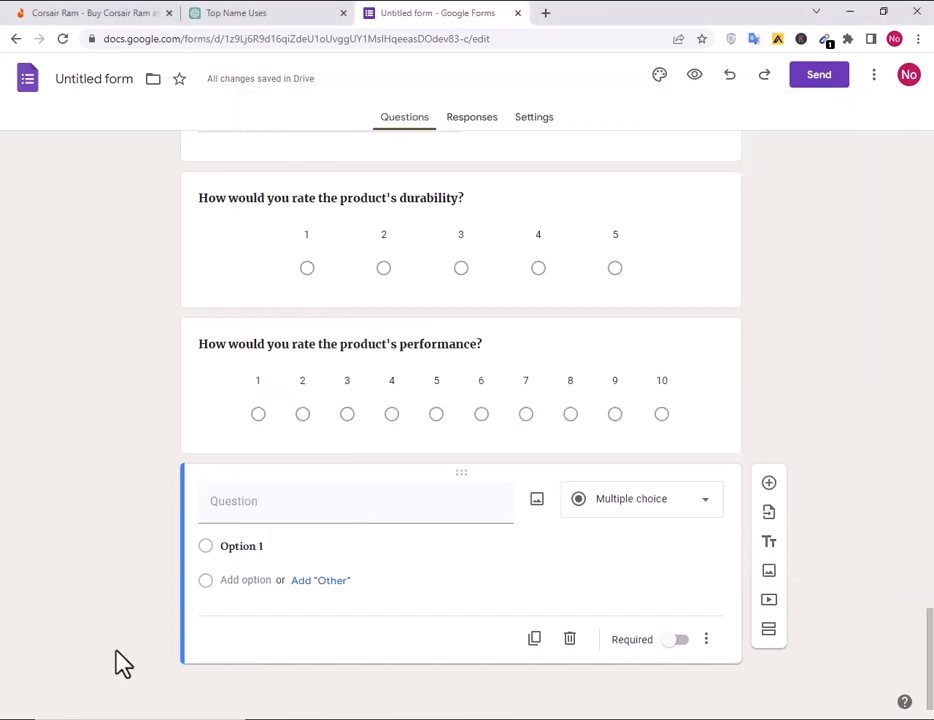
{"action": "left_click", "coordinate": [261, 510]}
{"action": "key", "text": "ctrl+v"}
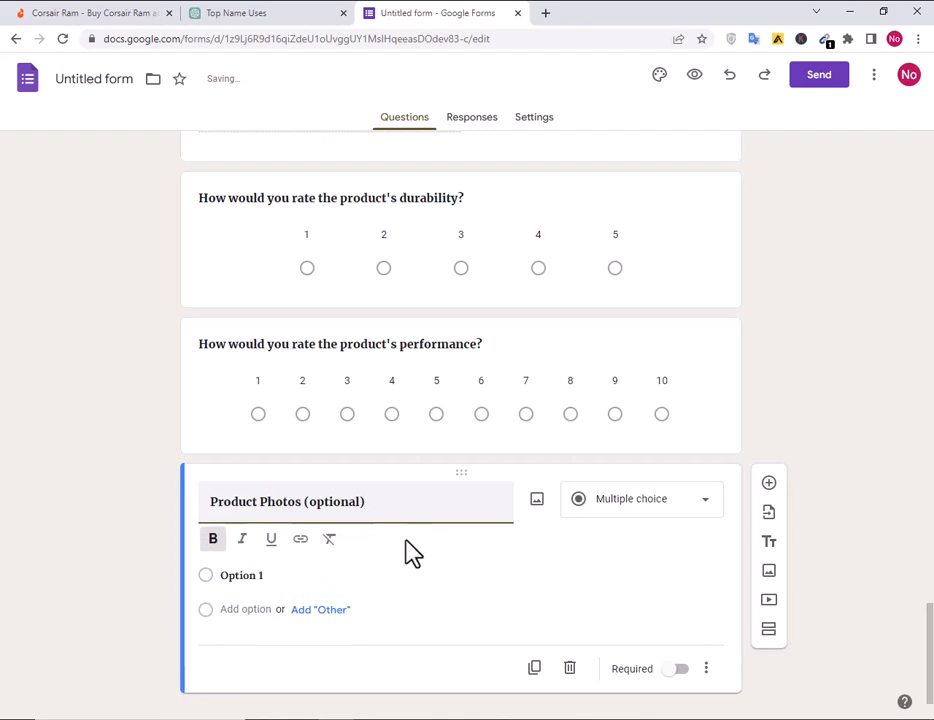
{"action": "left_click", "coordinate": [680, 500]}
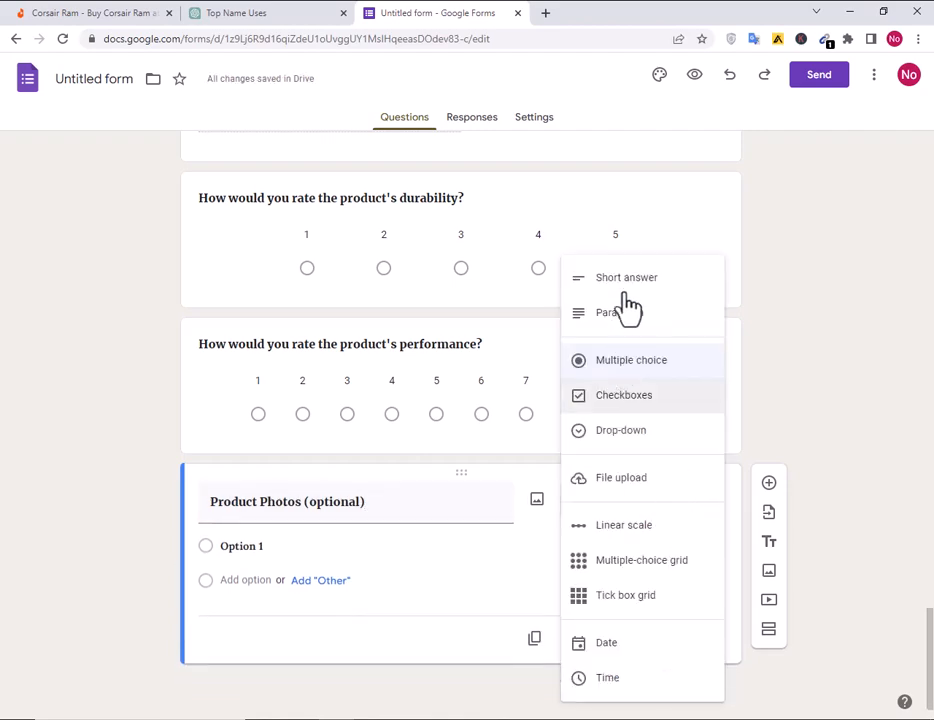
{"action": "left_click", "coordinate": [626, 362]}
- Give the Product Photos question the answer options Yes and No
{"action": "left_click", "coordinate": [232, 546]}
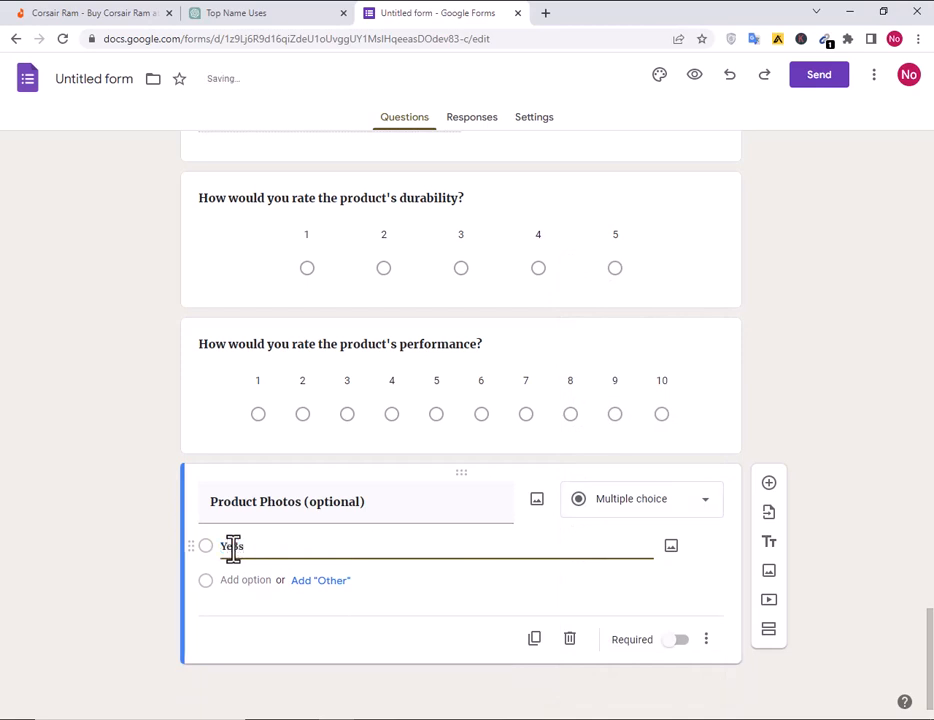
{"action": "type", "text": "Yes"}
{"action": "left_click", "coordinate": [236, 592]}
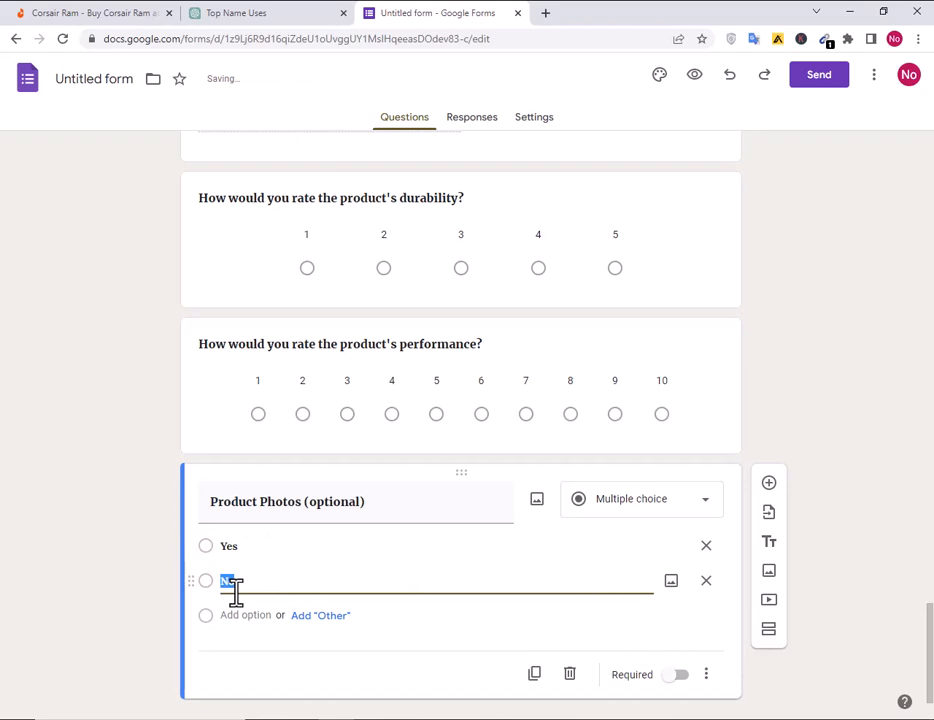
- Add a file-upload question "Upload product photos (if applicable)" with its wording copied from the Notepad outline, and allow respondents to upload files to Drive
{"action": "left_click", "coordinate": [769, 483]}
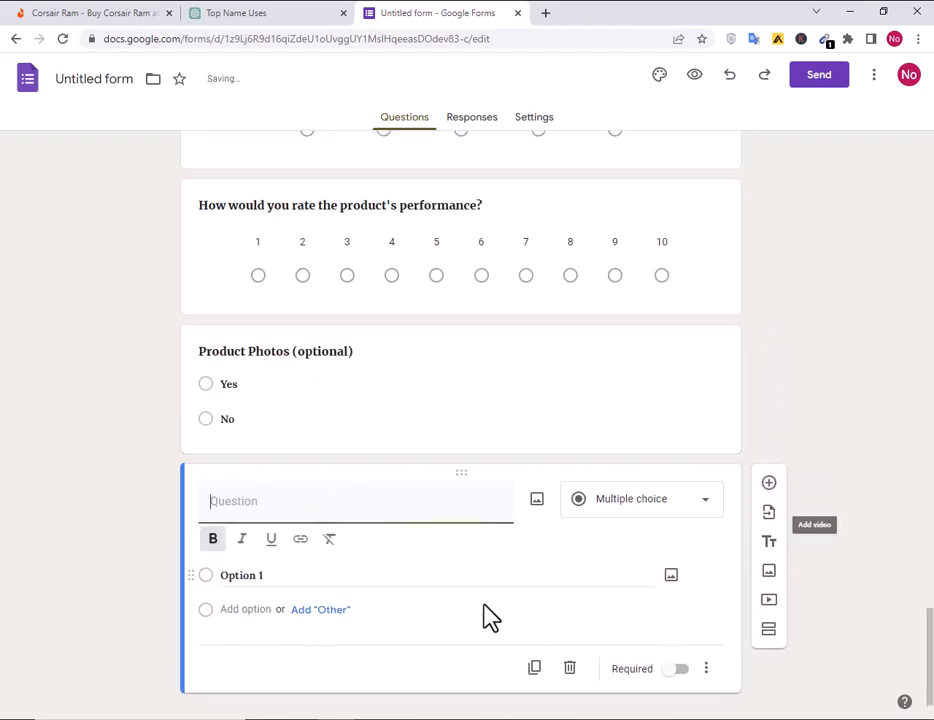
{"action": "key", "text": "alt+Tab"}
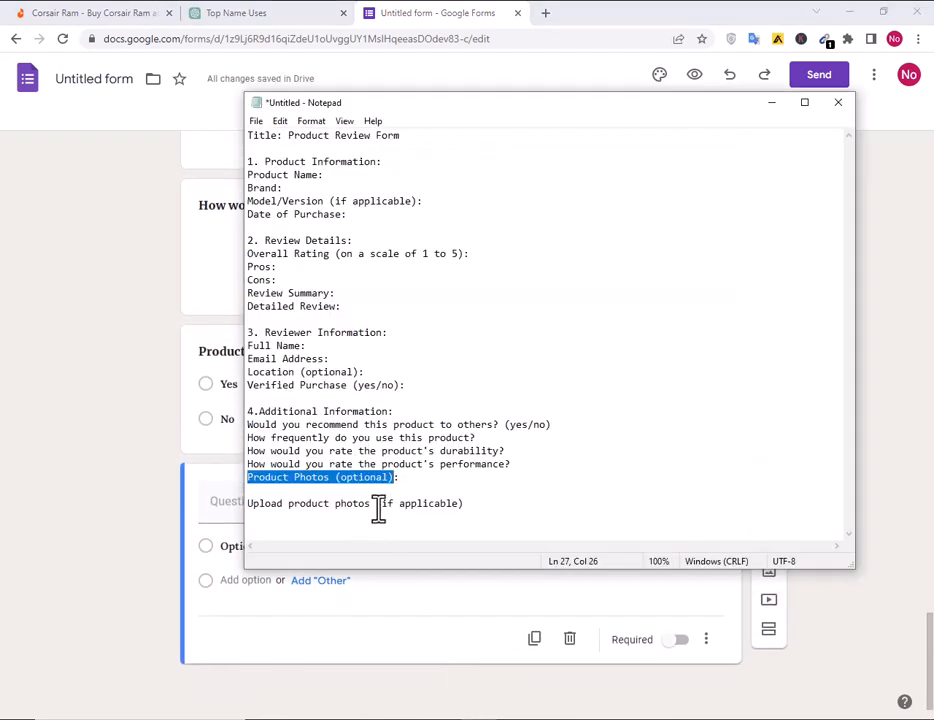
{"action": "left_click_drag", "start_coordinate": [475, 507], "coordinate": [264, 500]}
{"action": "key", "text": "ctrl+c"}
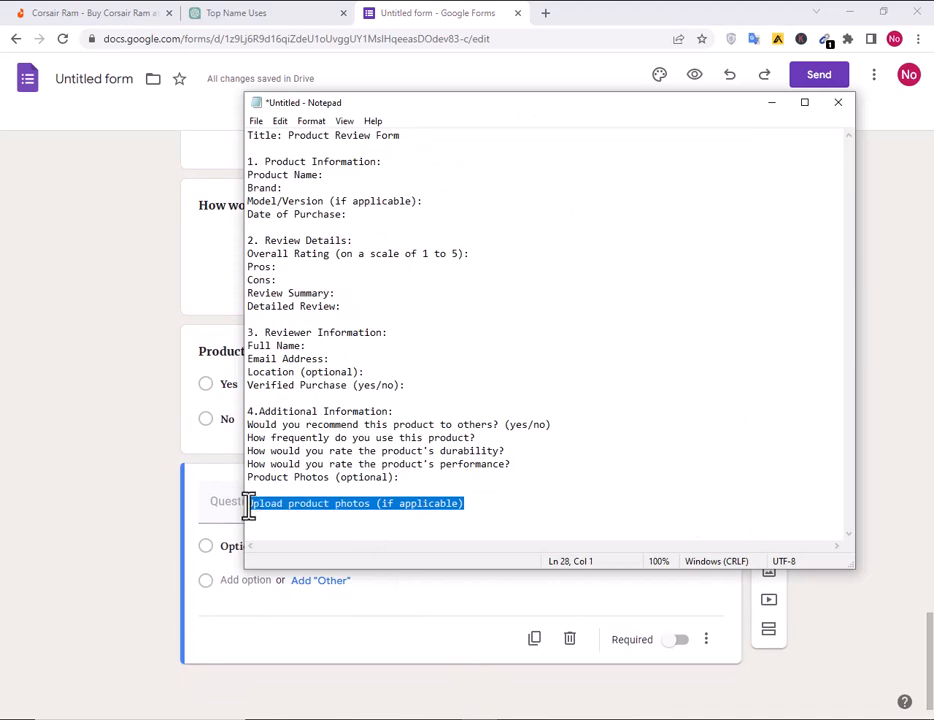
{"action": "key", "text": "alt+Tab"}
{"action": "left_click", "coordinate": [269, 511]}
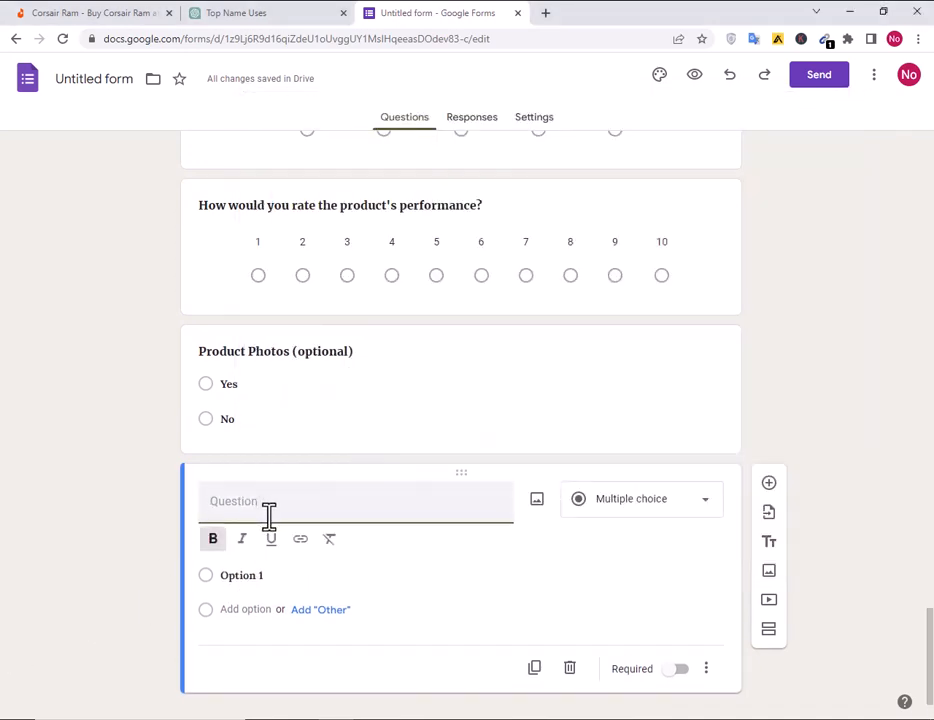
{"action": "key", "text": "ctrl+v"}
{"action": "left_click", "coordinate": [660, 500]}
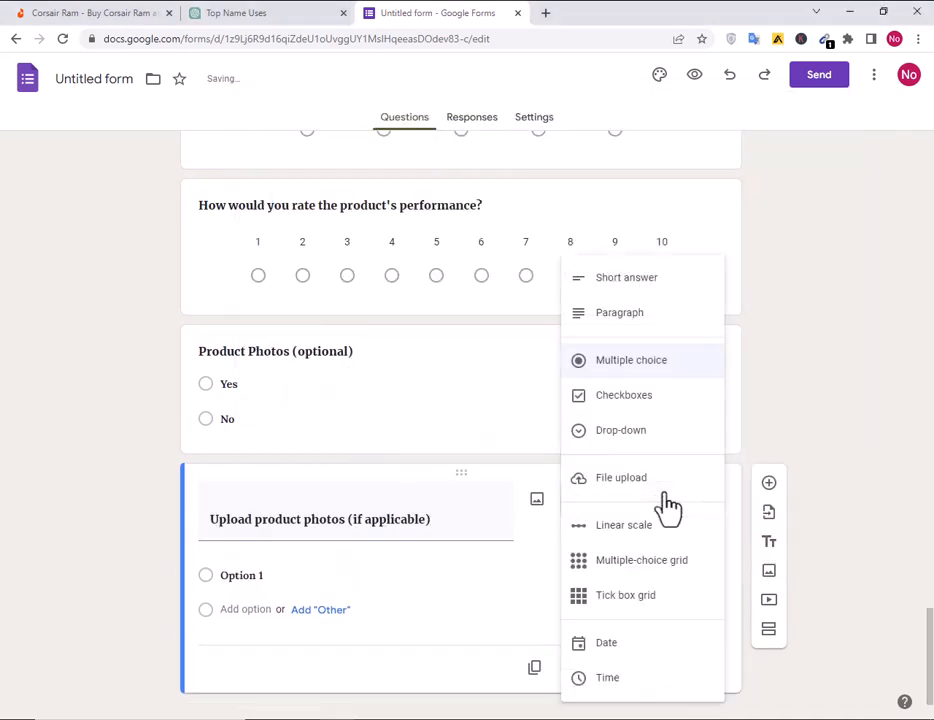
{"action": "left_click", "coordinate": [622, 480]}
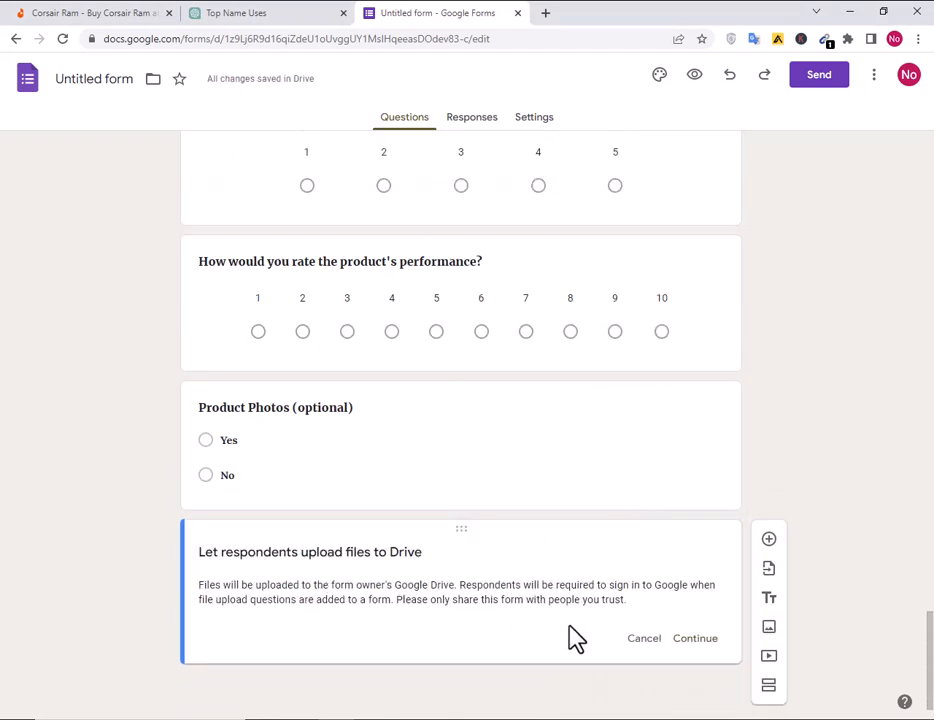
{"action": "left_click", "coordinate": [697, 640]}
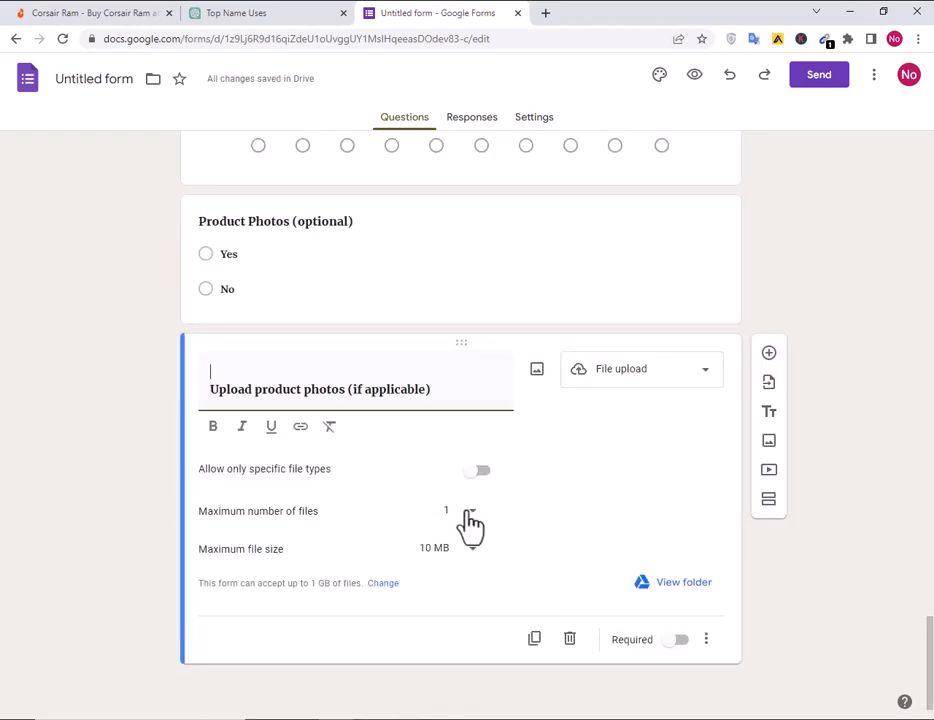
- Restrict the photo upload question to the file types Image, Document and PDF
{"action": "left_click", "coordinate": [474, 472]}
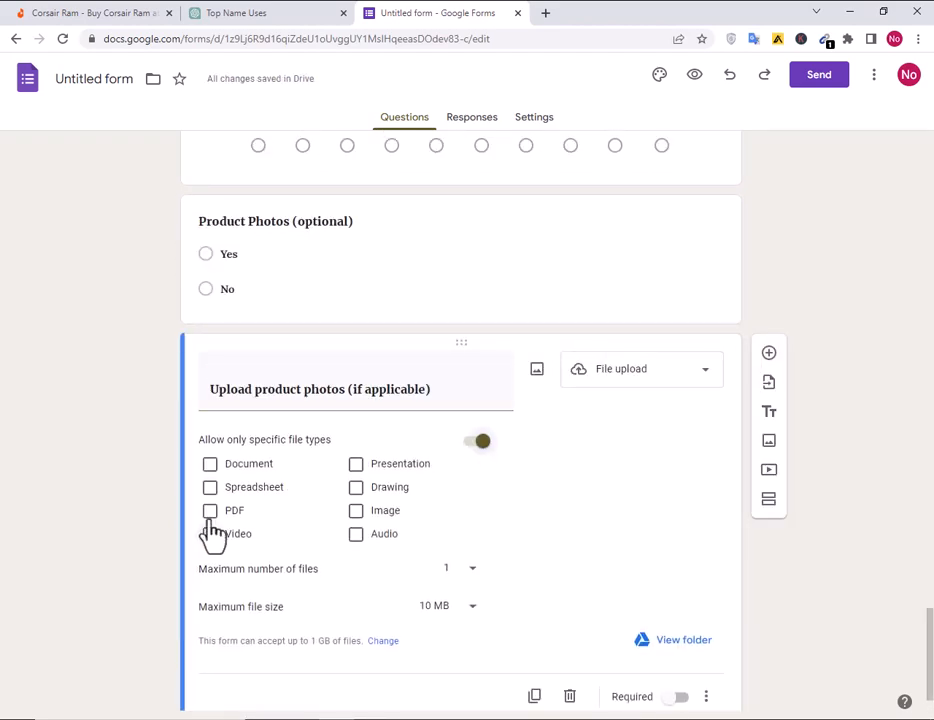
{"action": "left_click", "coordinate": [359, 522]}
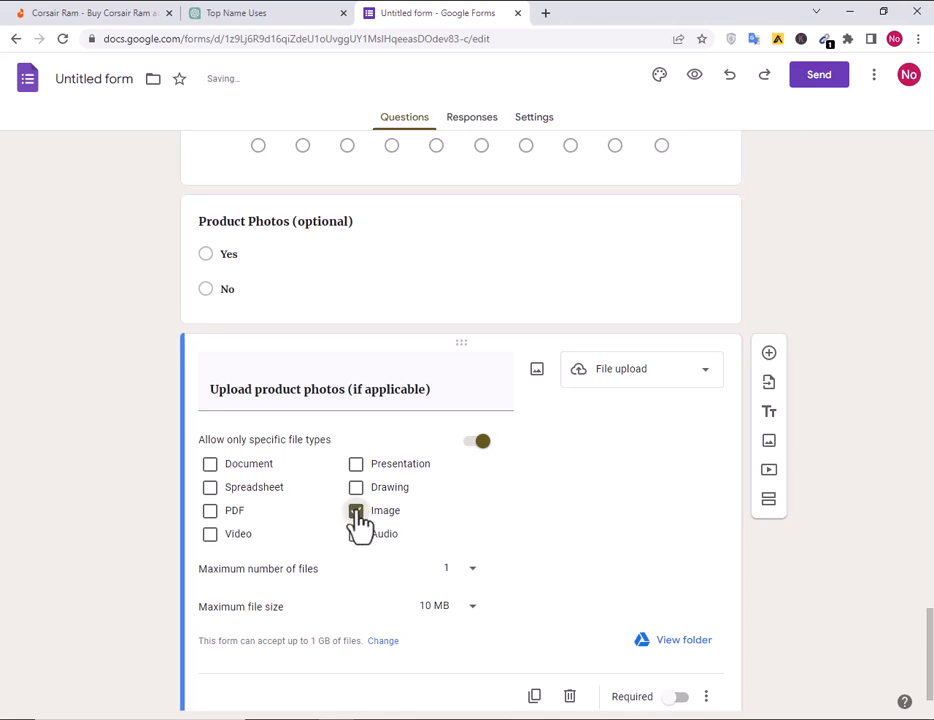
{"action": "left_click", "coordinate": [210, 464]}
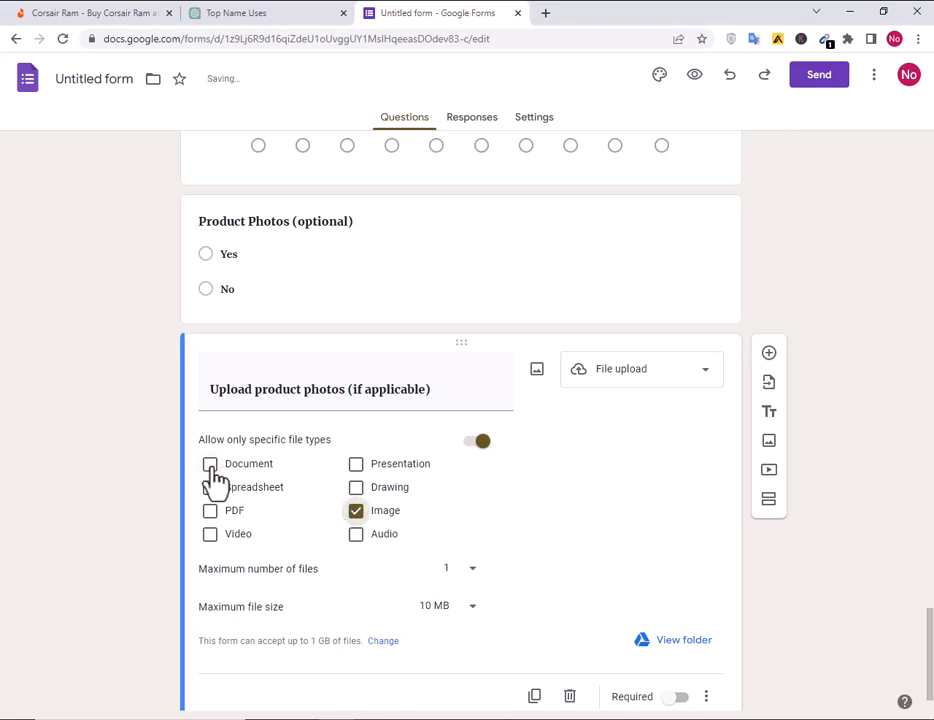
{"action": "left_click", "coordinate": [210, 511]}
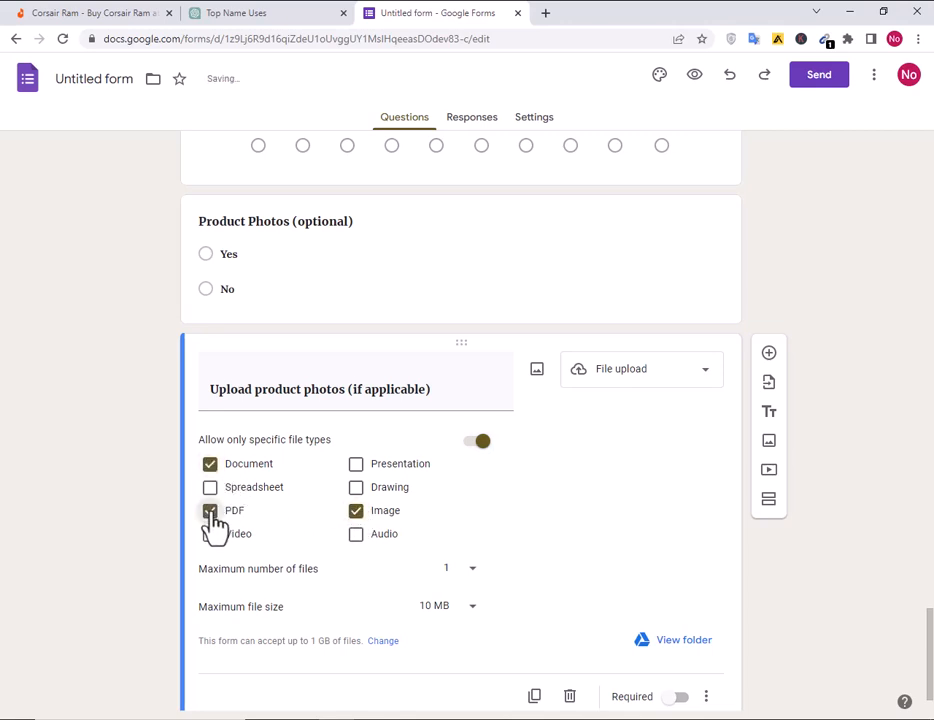
- Limit the photo upload question to 1 file with a maximum file size of 100 MB
{"action": "left_click", "coordinate": [466, 570]}
{"action": "left_click", "coordinate": [464, 572]}
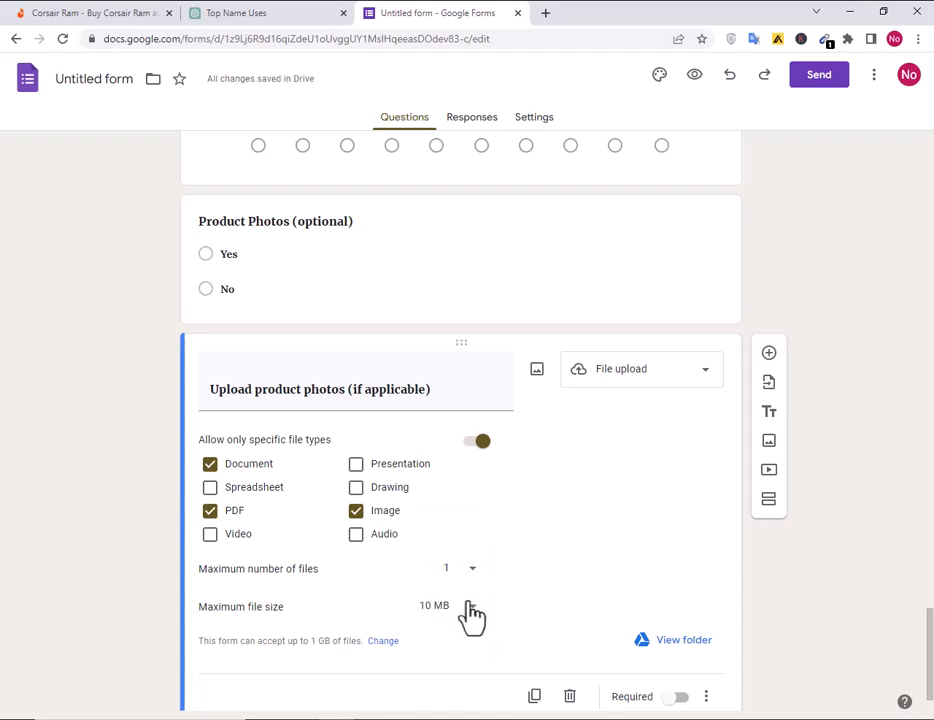
{"action": "left_click", "coordinate": [470, 612]}
{"action": "left_click", "coordinate": [462, 618]}
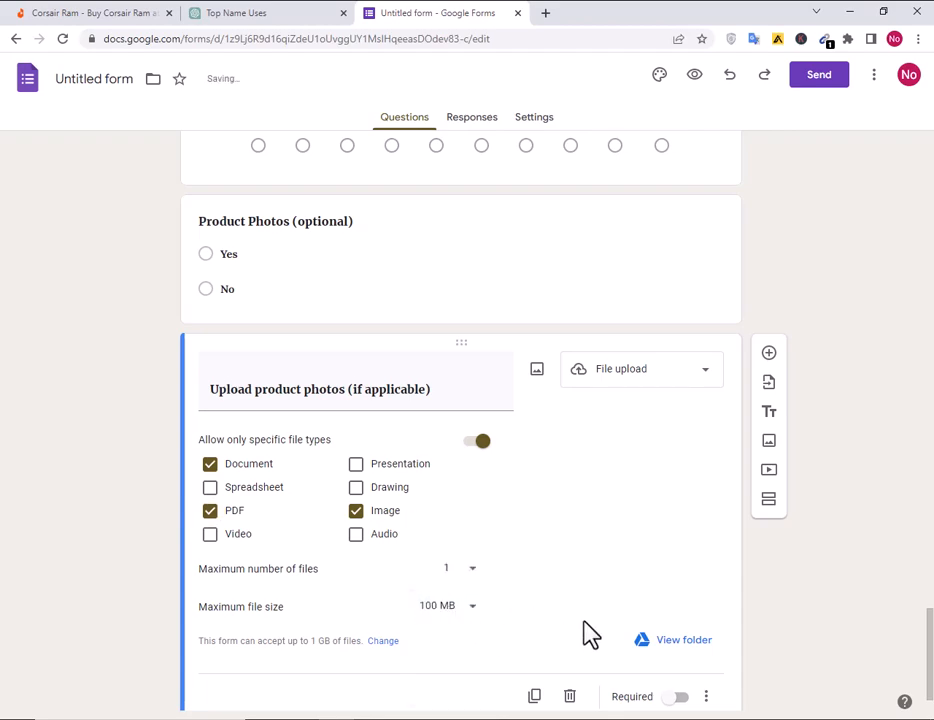
- Preview the finished form and advance from its title page to the Product Information section
{"action": "scroll", "coordinate": [590, 633], "scroll_direction": "down", "scroll_amount": 1}
{"action": "scroll", "coordinate": [560, 525], "scroll_direction": "up", "scroll_amount": 15}
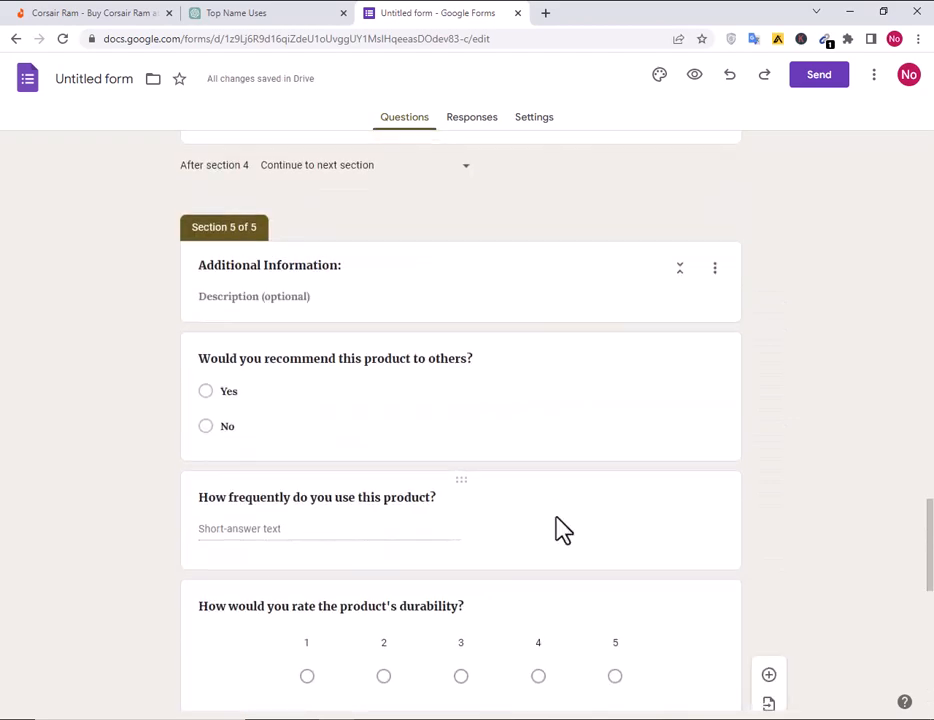
{"action": "scroll", "coordinate": [560, 515], "scroll_direction": "up", "scroll_amount": 15}
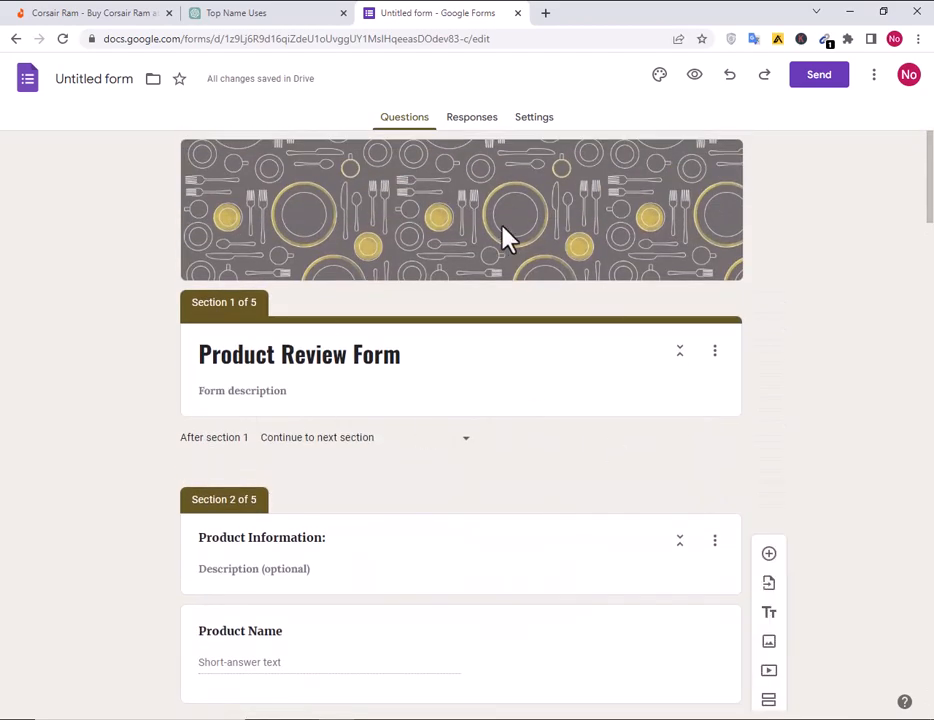
{"action": "left_click", "coordinate": [694, 75]}
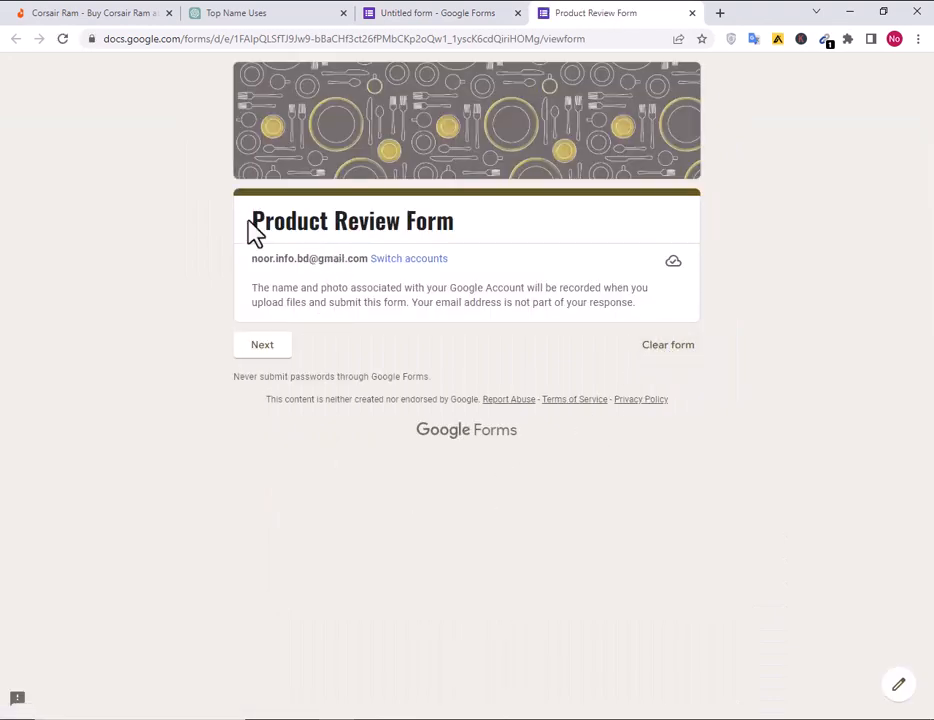
{"action": "left_click_drag", "start_coordinate": [253, 231], "coordinate": [466, 230]}
{"action": "left_click", "coordinate": [268, 347]}
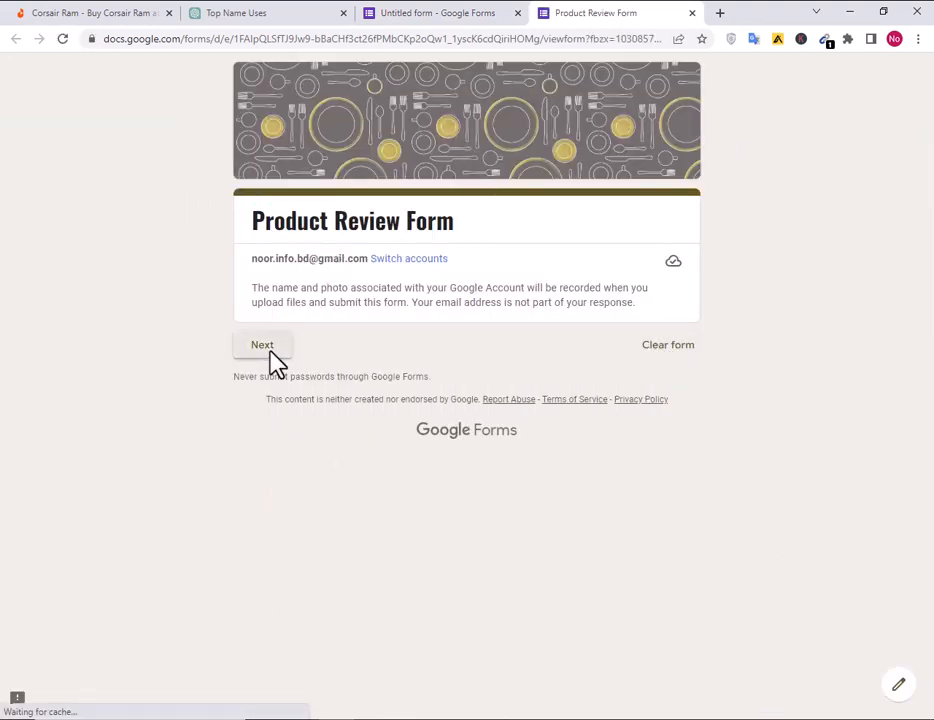
- Examine the Product Information questions and the Date of Purchase calendar in the preview, and advance to the Review Details section
{"action": "scroll", "coordinate": [273, 427], "scroll_direction": "down", "scroll_amount": 3}
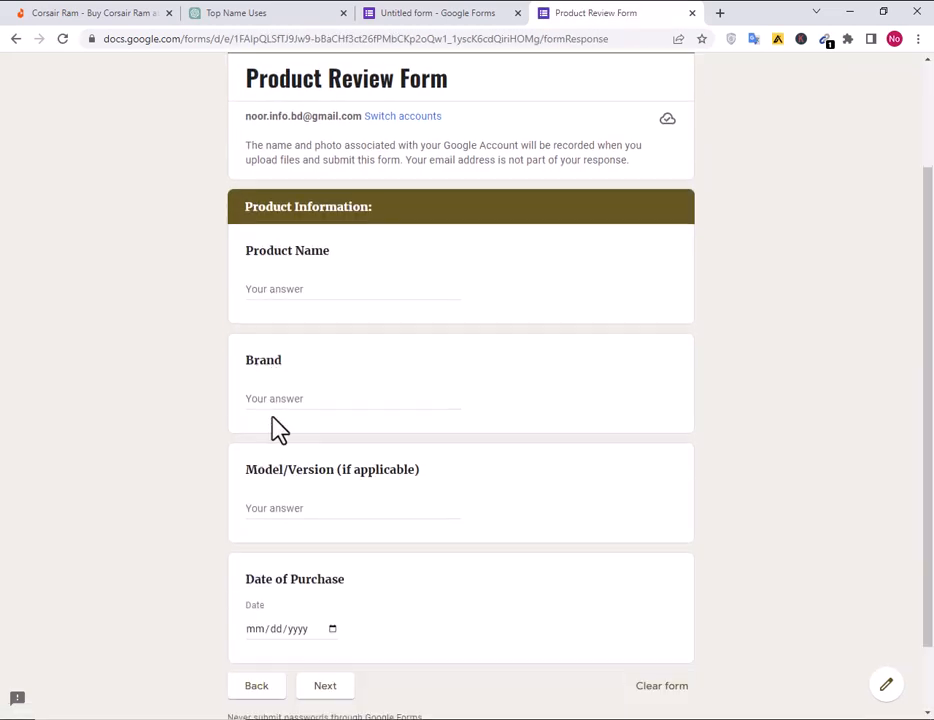
{"action": "left_click", "coordinate": [298, 212]}
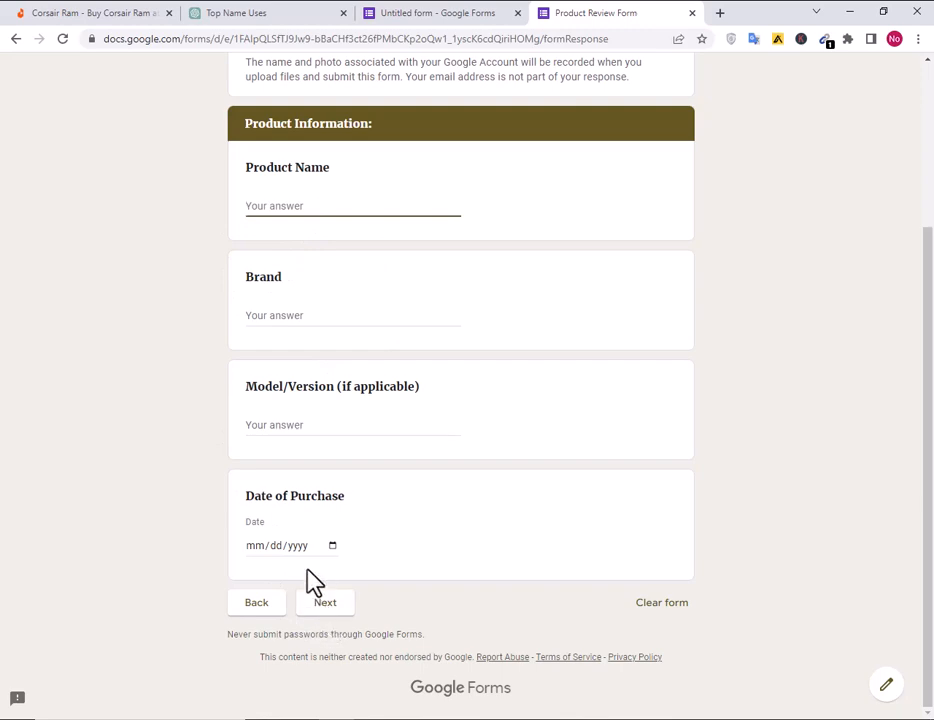
{"action": "left_click", "coordinate": [332, 546]}
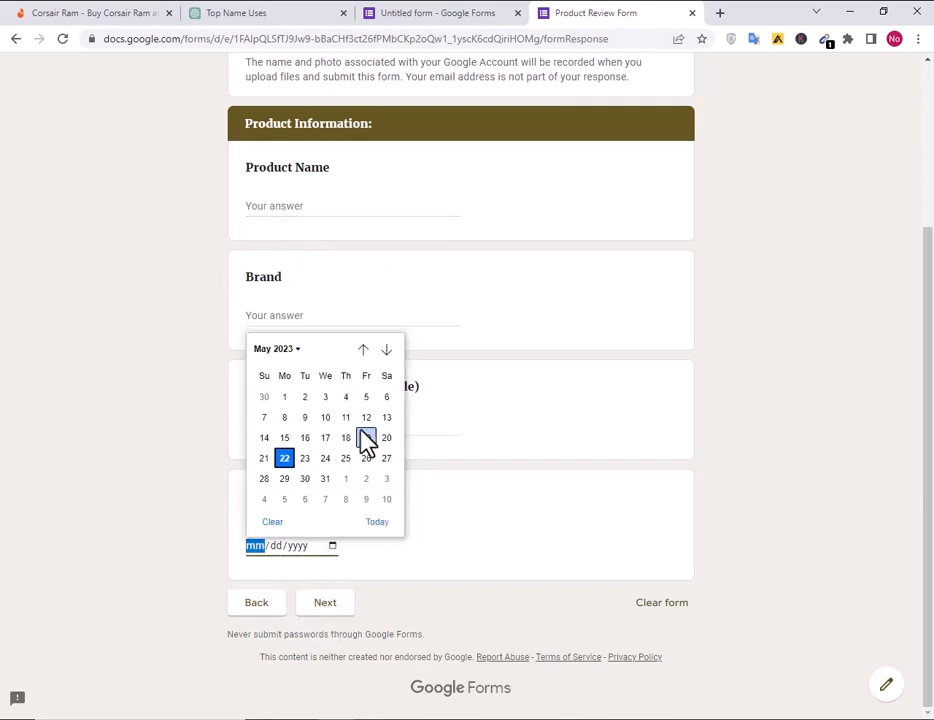
{"action": "left_click", "coordinate": [427, 581]}
{"action": "left_click", "coordinate": [320, 606]}
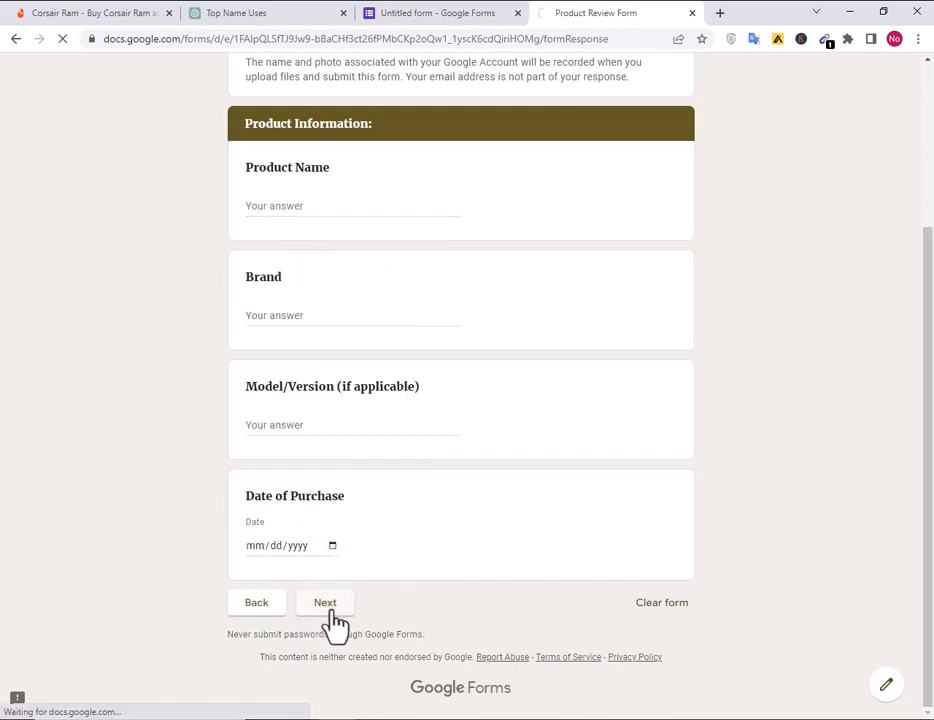
- Test the Overall Rating scale in the previewed Review Details section, leaving 5 selected, and activate the Detailed Review answer field
{"action": "scroll", "coordinate": [446, 398], "scroll_direction": "down", "scroll_amount": 2}
{"action": "left_click", "coordinate": [396, 243]}
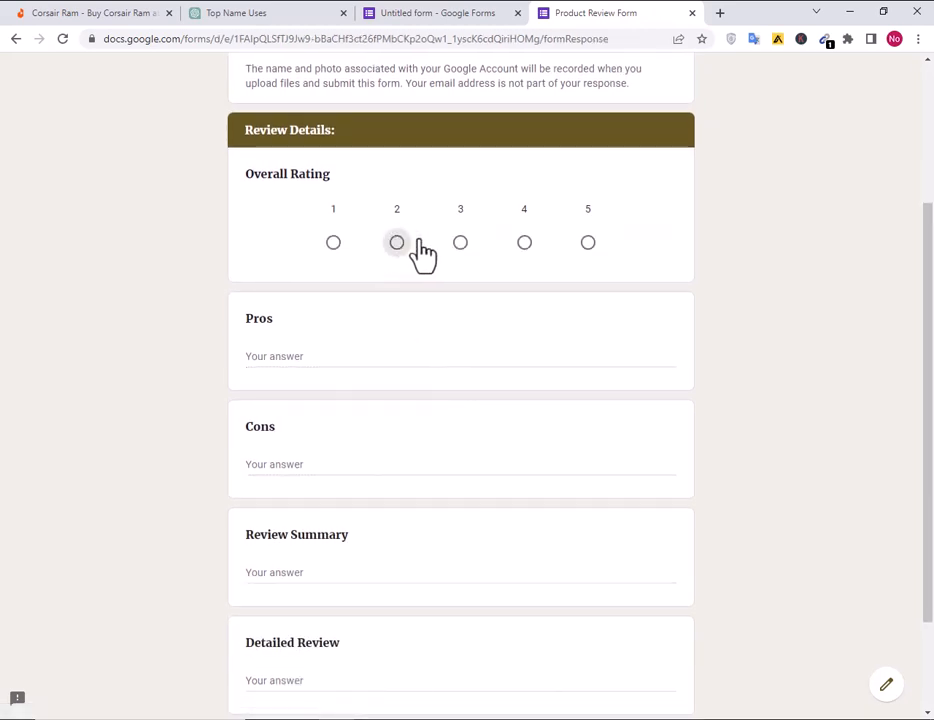
{"action": "left_click", "coordinate": [461, 244]}
{"action": "left_click", "coordinate": [524, 244]}
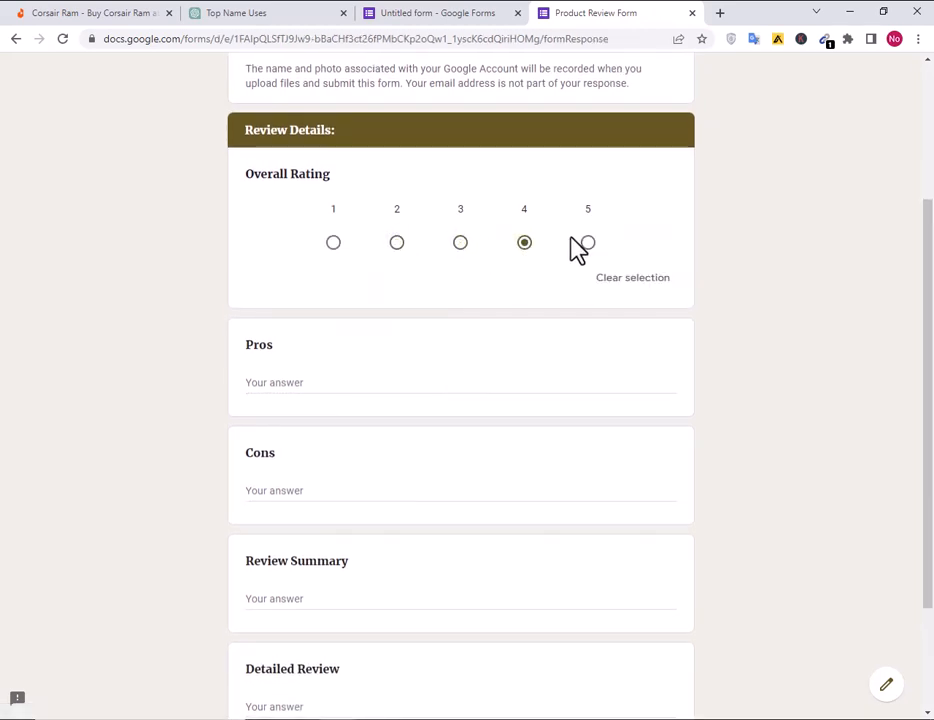
{"action": "left_click", "coordinate": [587, 244]}
{"action": "scroll", "coordinate": [398, 340], "scroll_direction": "down", "scroll_amount": 2}
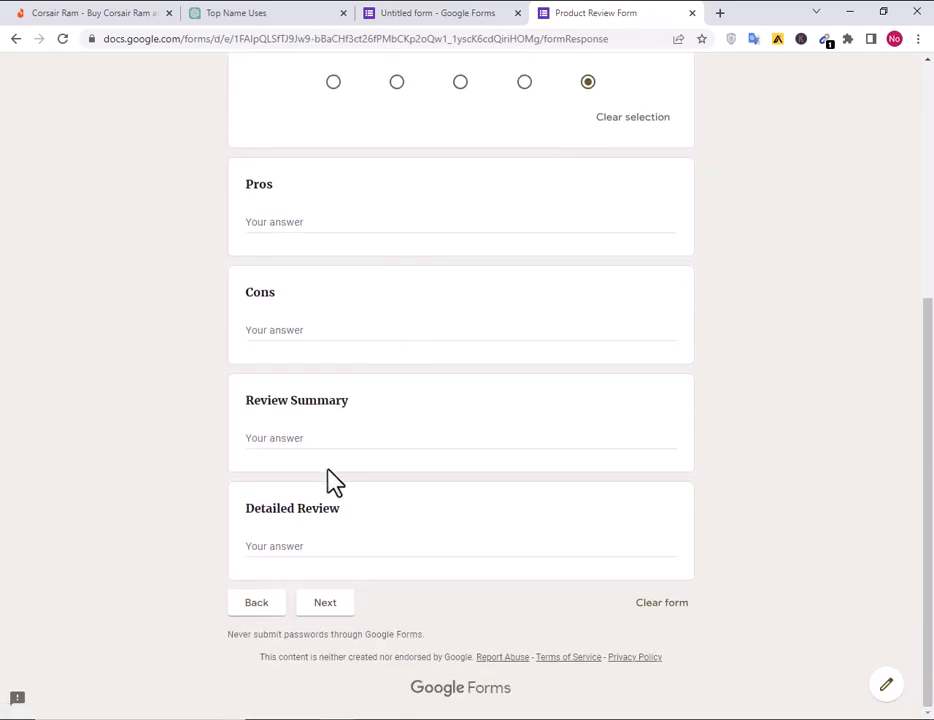
{"action": "left_click", "coordinate": [338, 550]}
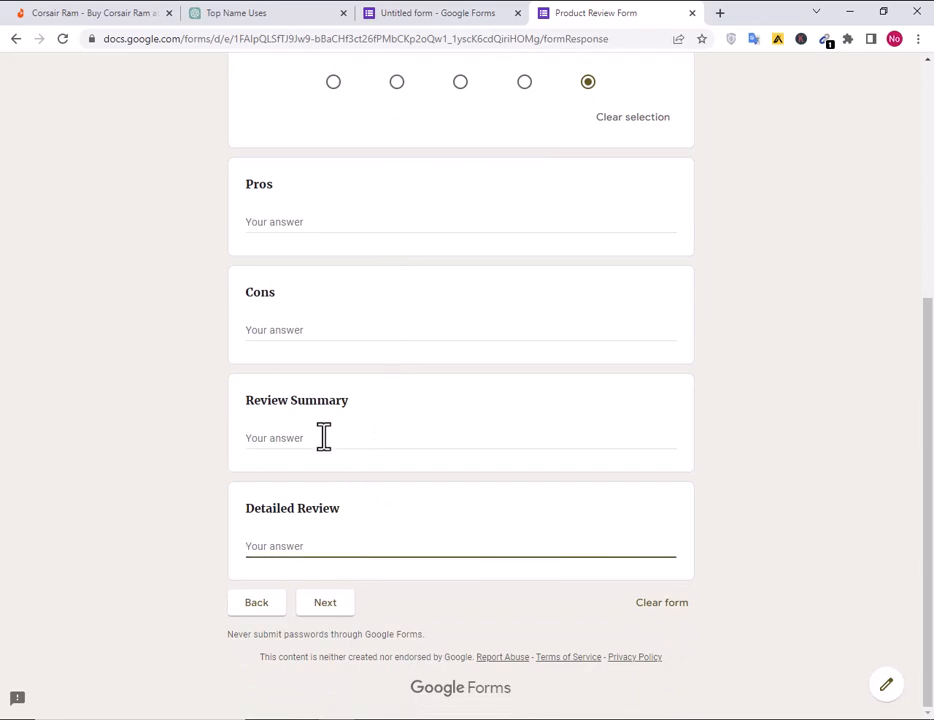
- Advance the preview from Review Details to the Reviewer Information section and look through its questions
{"action": "left_click", "coordinate": [323, 436]}
{"action": "left_click", "coordinate": [323, 612]}
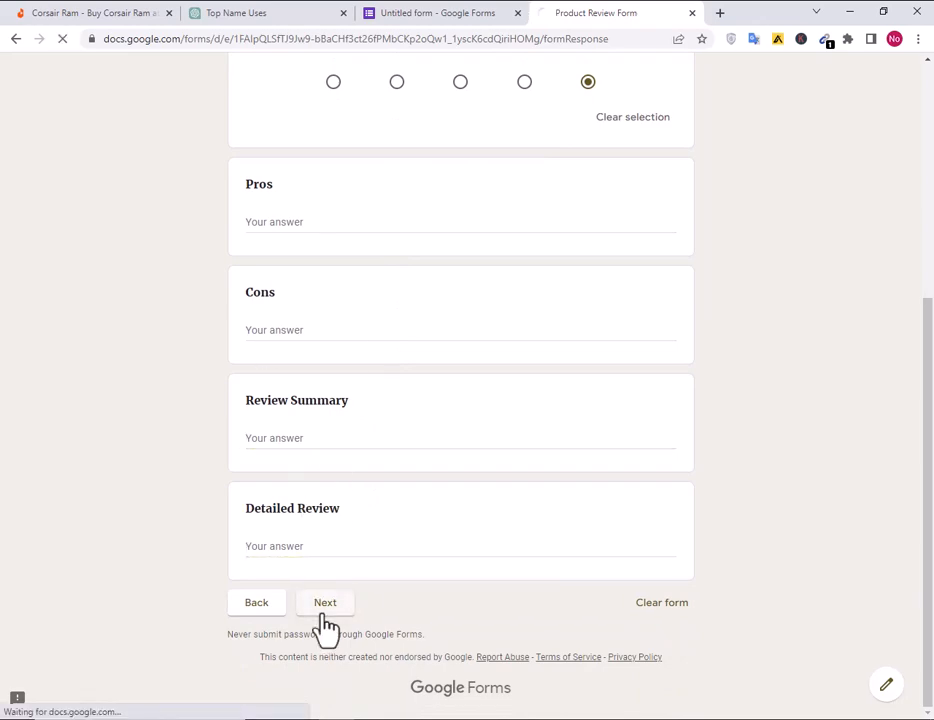
{"action": "scroll", "coordinate": [323, 628], "scroll_direction": "down", "scroll_amount": 5}
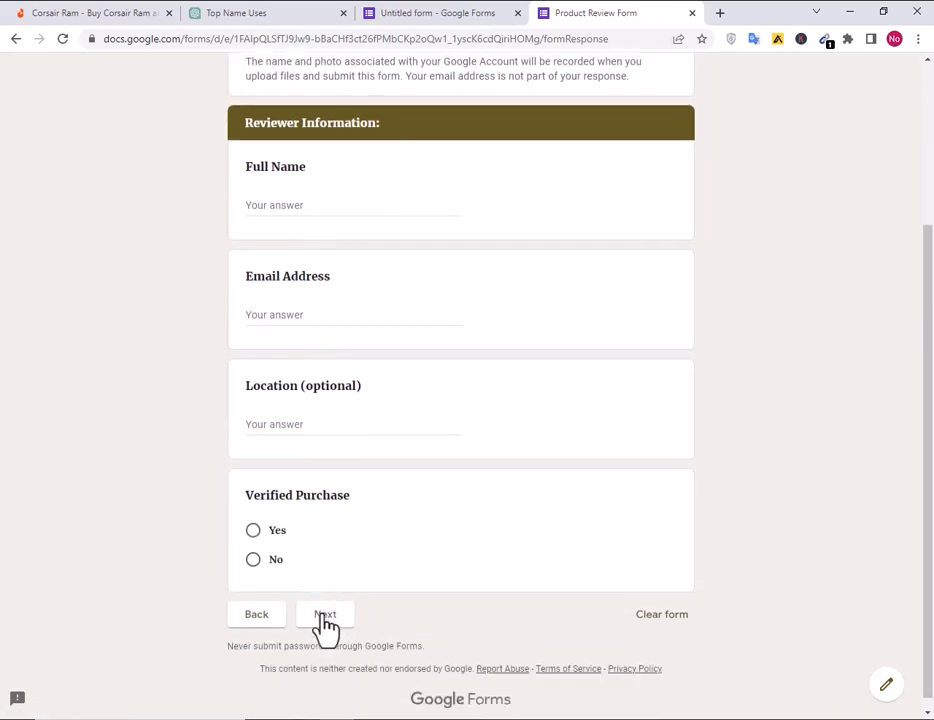
- Test the Verified Purchase choices, leaving Yes selected, and advance to the Additional Information section
{"action": "left_click", "coordinate": [255, 551]}
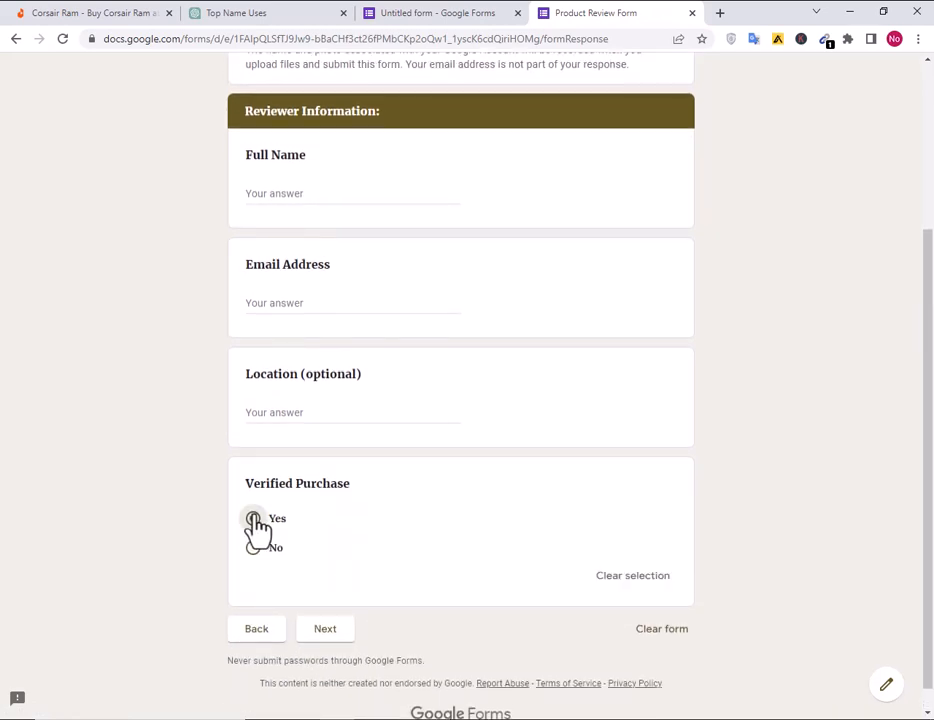
{"action": "left_click", "coordinate": [257, 522]}
{"action": "left_click", "coordinate": [334, 632]}
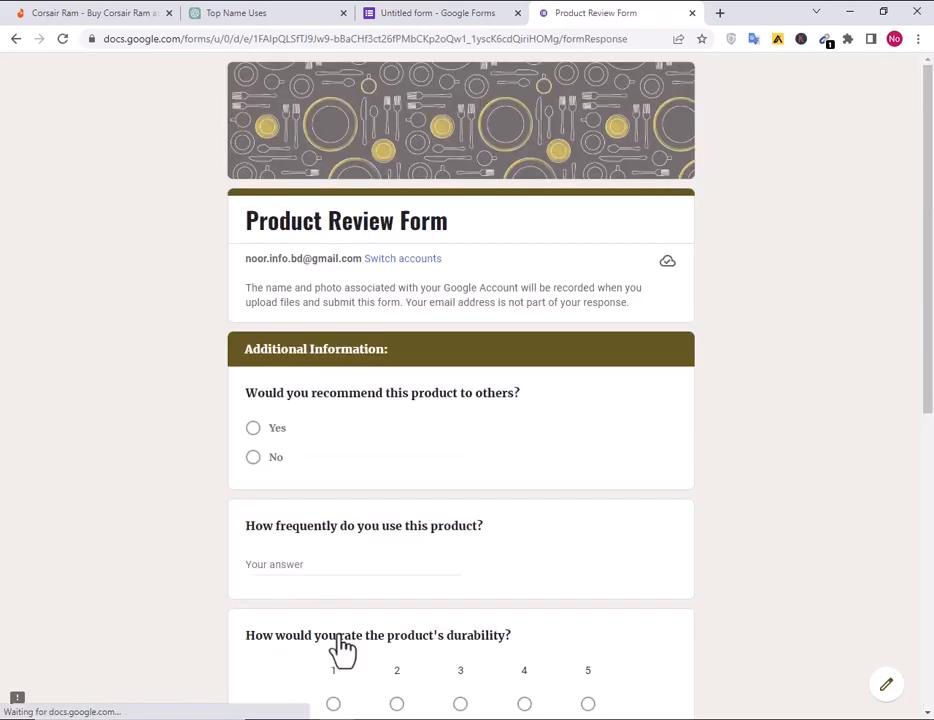
- Answer the Additional Information choices: recommend the product Yes, durability 4, performance 4, and Product Photos No
{"action": "scroll", "coordinate": [345, 645], "scroll_direction": "down", "scroll_amount": 2}
{"action": "left_click", "coordinate": [265, 212]}
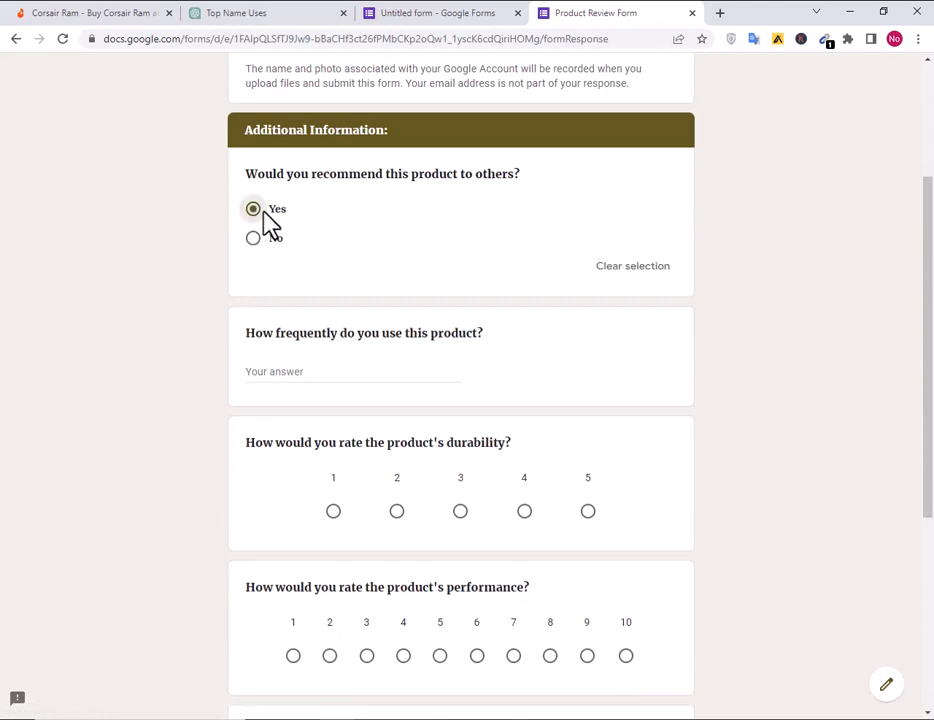
{"action": "left_click", "coordinate": [524, 511]}
{"action": "scroll", "coordinate": [578, 545], "scroll_direction": "down", "scroll_amount": 2}
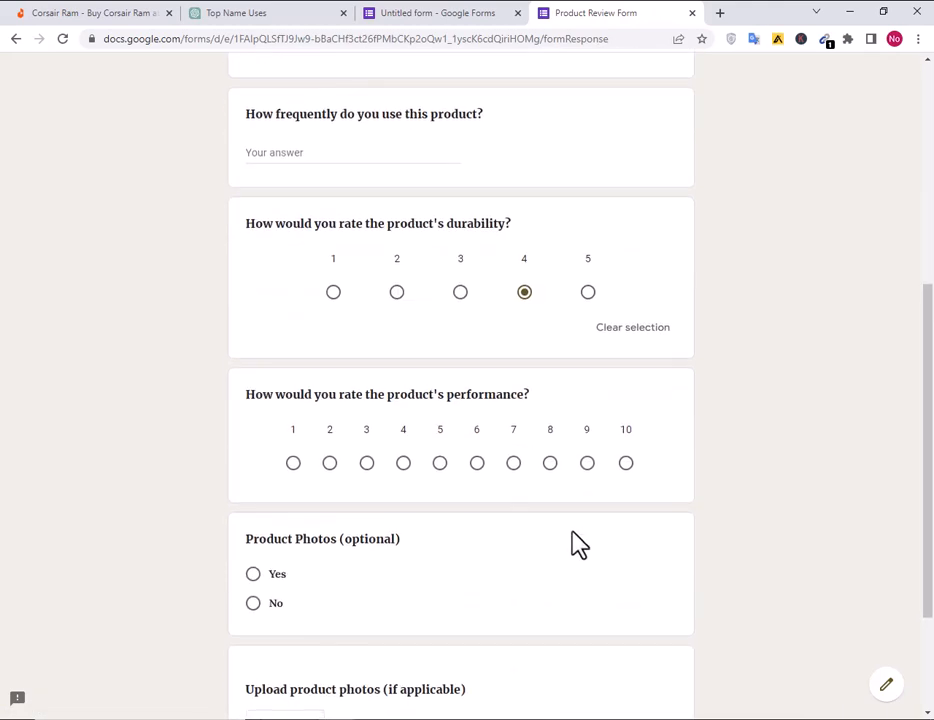
{"action": "left_click", "coordinate": [403, 463]}
{"action": "scroll", "coordinate": [285, 548], "scroll_direction": "down", "scroll_amount": 2}
{"action": "left_click", "coordinate": [252, 428]}
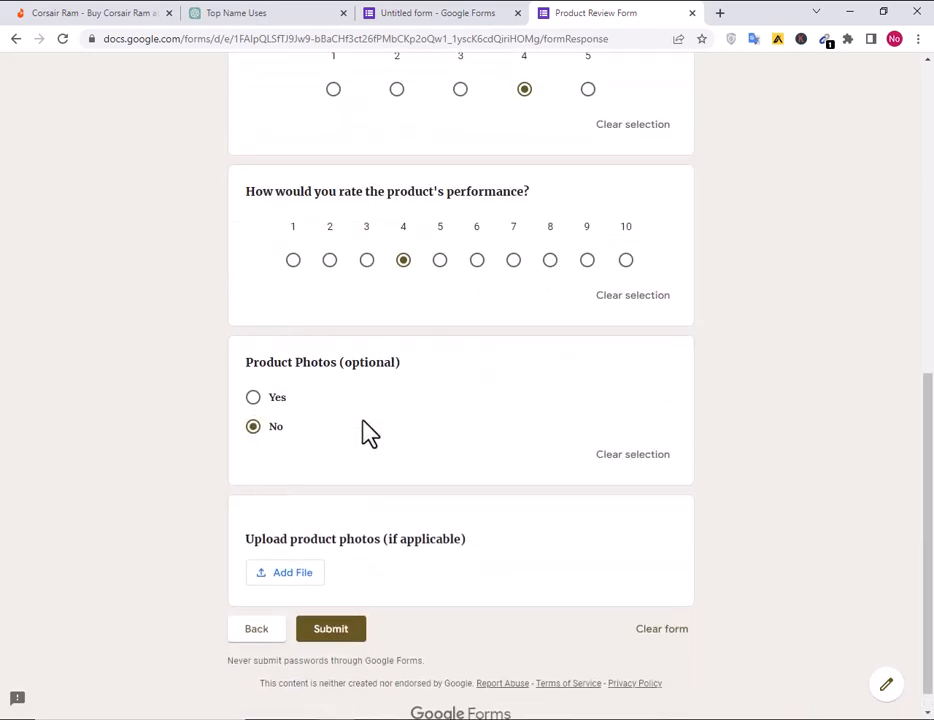
- Test the product photo upload with Screenshot_12.jpg from the Desktop and remove the uploaded file
{"action": "left_click", "coordinate": [295, 578]}
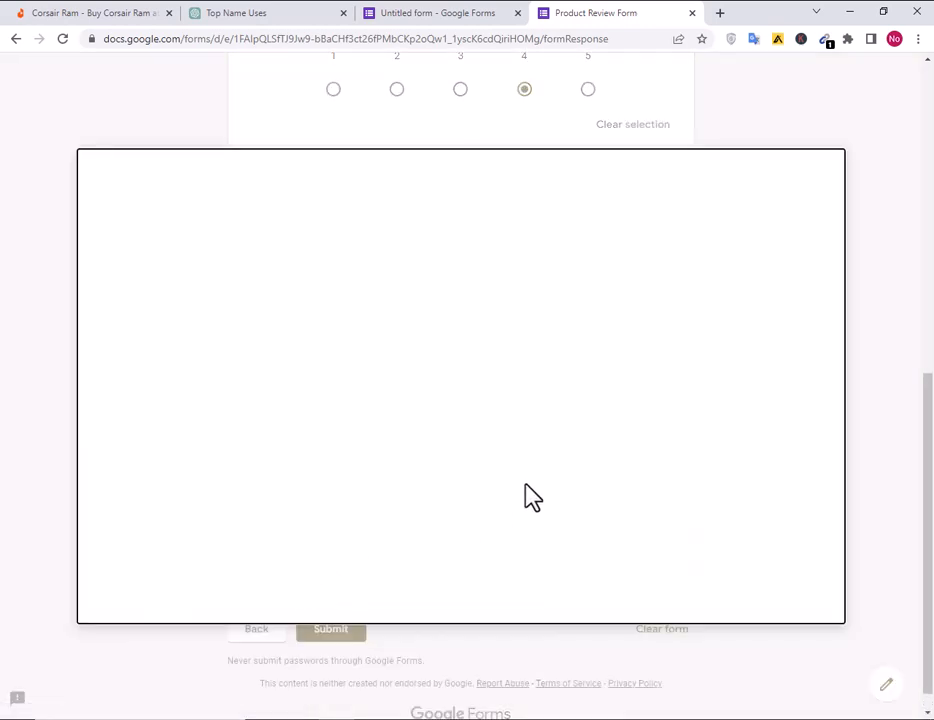
{"action": "left_click", "coordinate": [460, 514]}
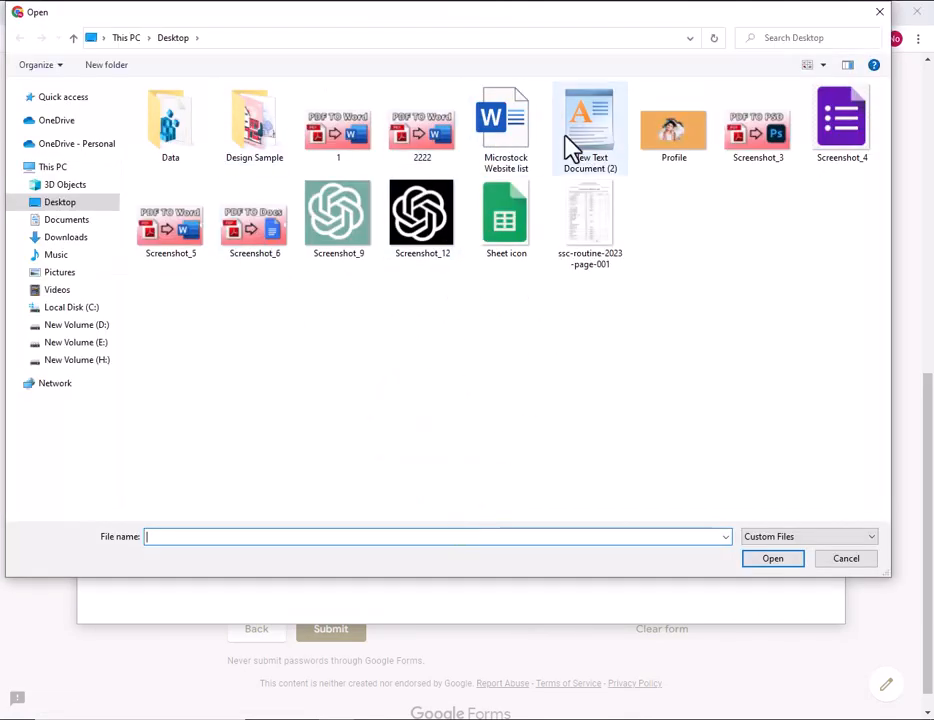
{"action": "double_click", "coordinate": [404, 250]}
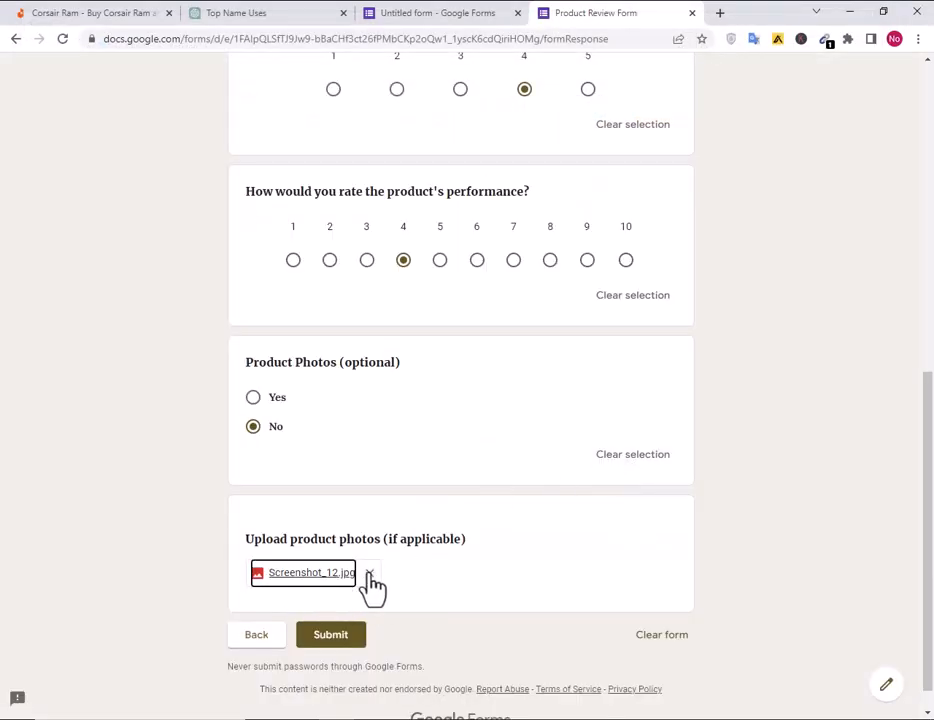
{"action": "left_click", "coordinate": [369, 574]}
- Return to the form editor and review the sections down to the product photo upload question
{"action": "scroll", "coordinate": [447, 588], "scroll_direction": "up", "scroll_amount": 15}
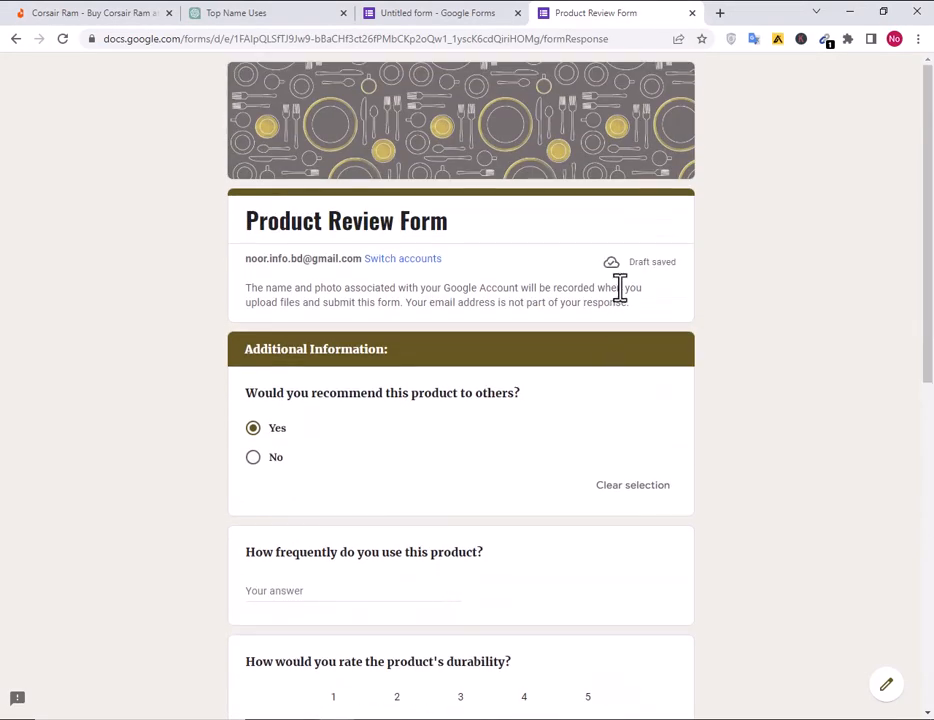
{"action": "left_click", "coordinate": [458, 16]}
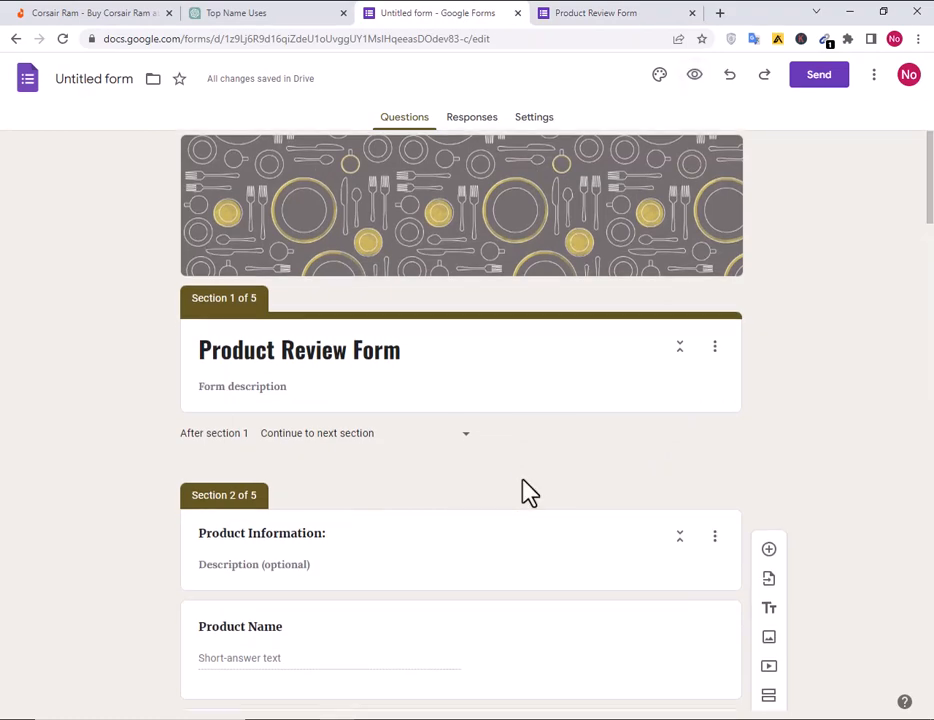
{"action": "scroll", "coordinate": [527, 494], "scroll_direction": "down", "scroll_amount": 3}
{"action": "scroll", "coordinate": [527, 494], "scroll_direction": "down", "scroll_amount": 17}
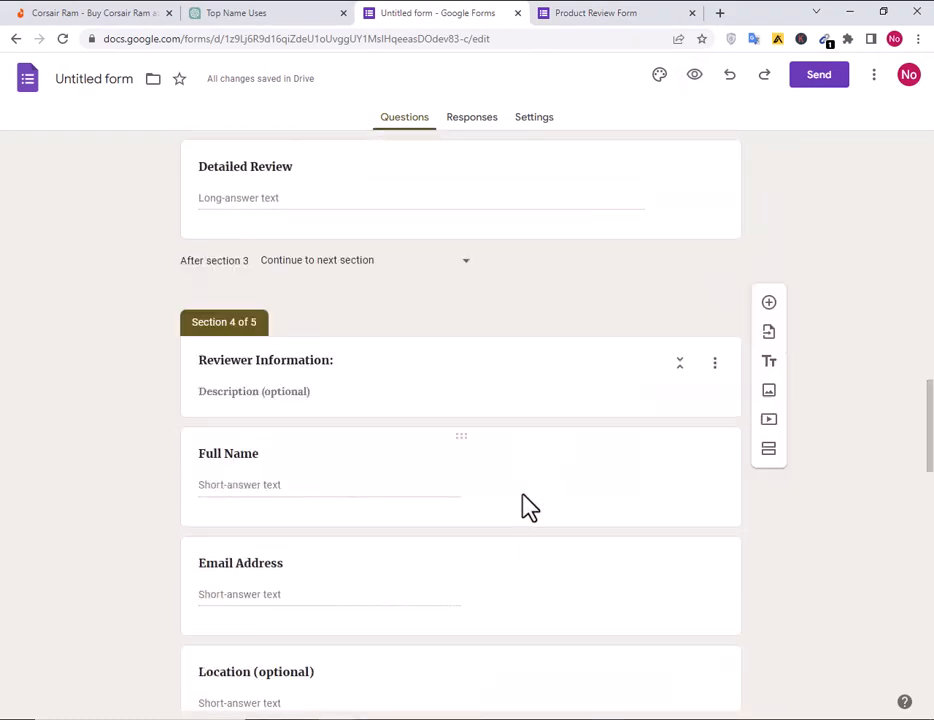
{"action": "scroll", "coordinate": [527, 511], "scroll_direction": "down", "scroll_amount": 8}
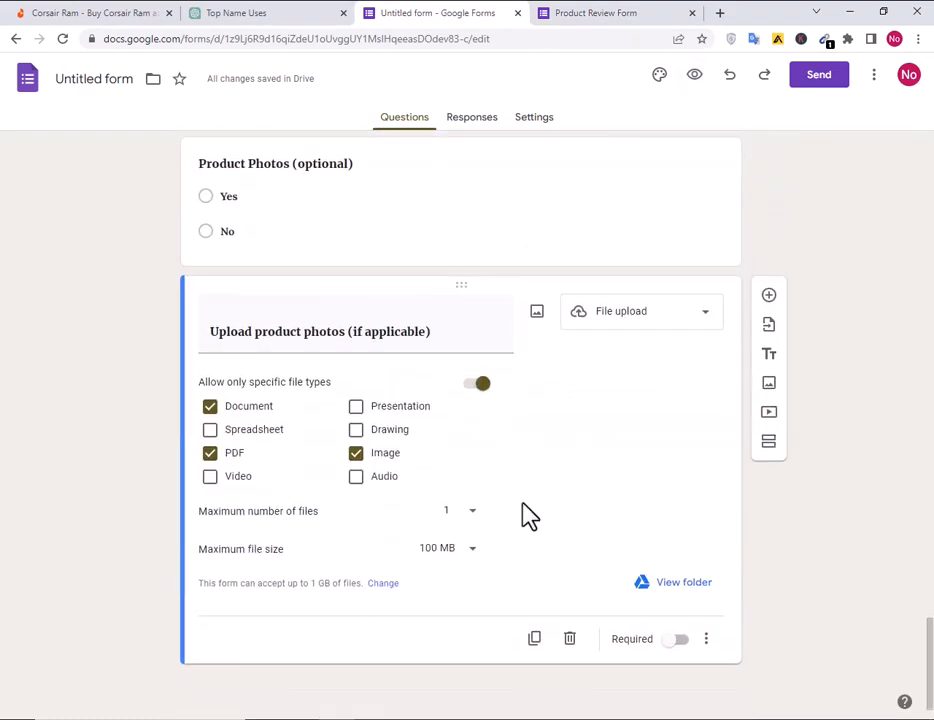